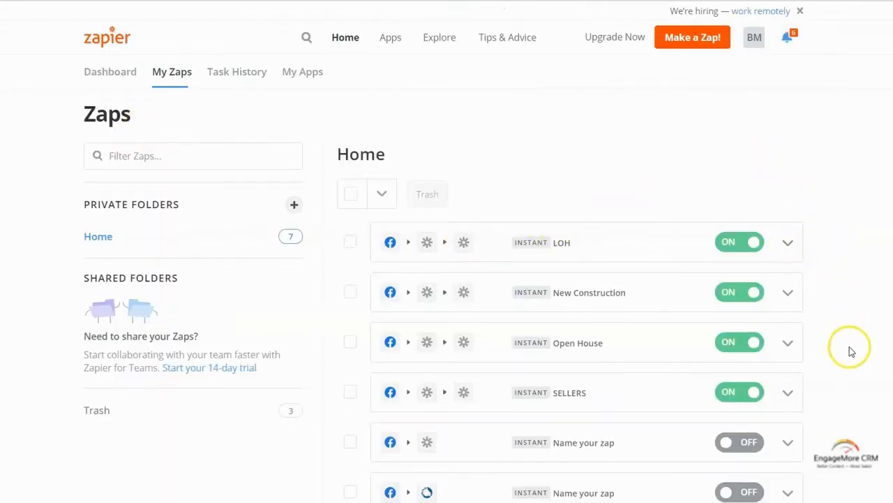
Duplicate the LOH zap with Copy from its row menu and open the new 'Copy: LOH' zap
{"action": "scroll", "coordinate": [849, 347], "scroll_direction": "down", "scroll_amount": 1}
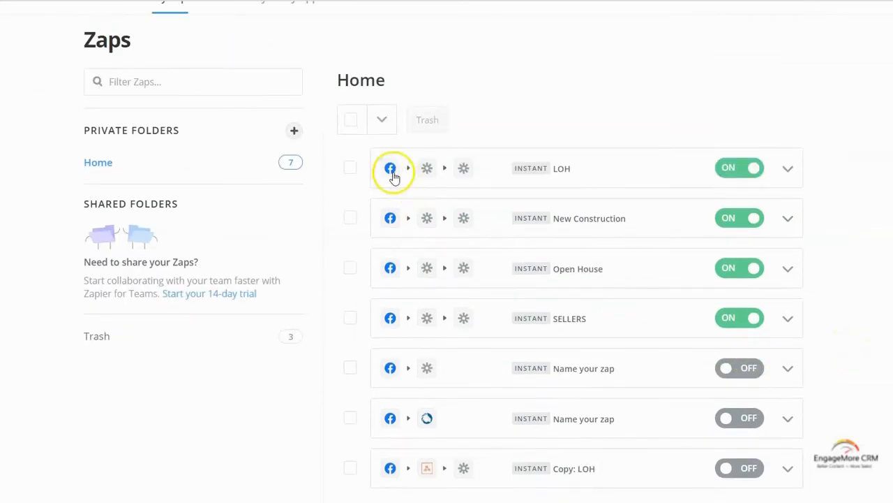
{"action": "left_click", "coordinate": [789, 172]}
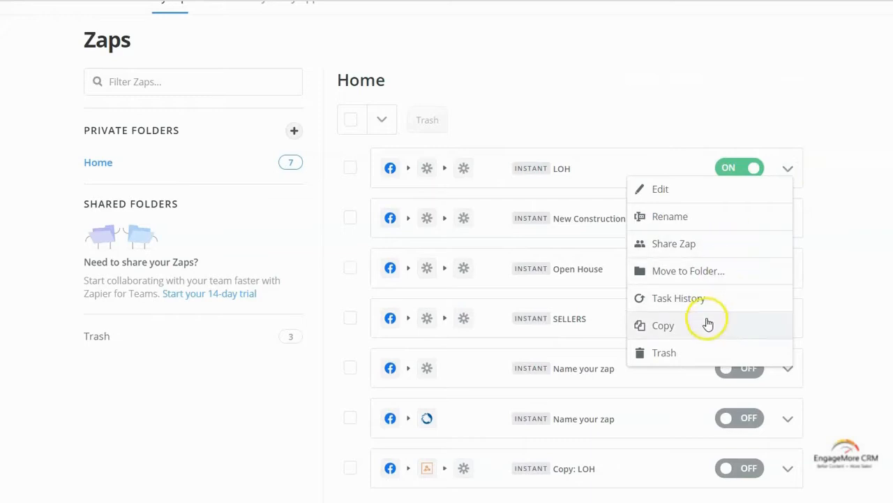
{"action": "left_click", "coordinate": [874, 273]}
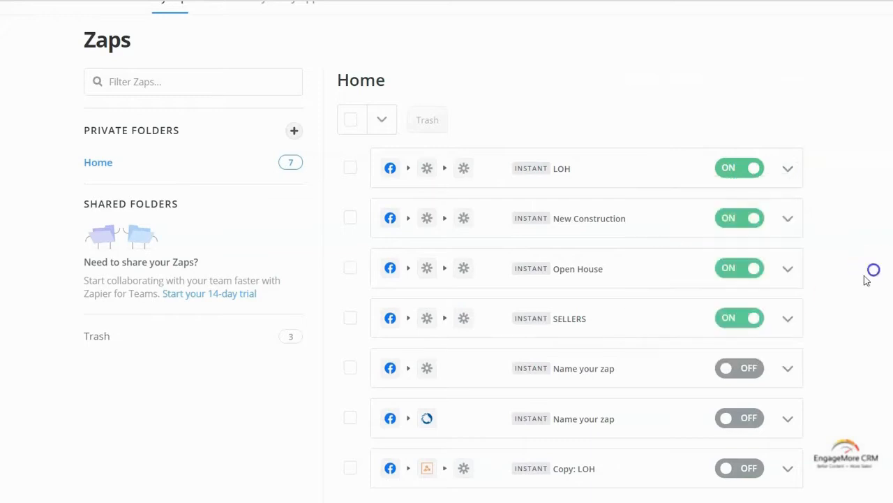
{"action": "left_click", "coordinate": [558, 472]}
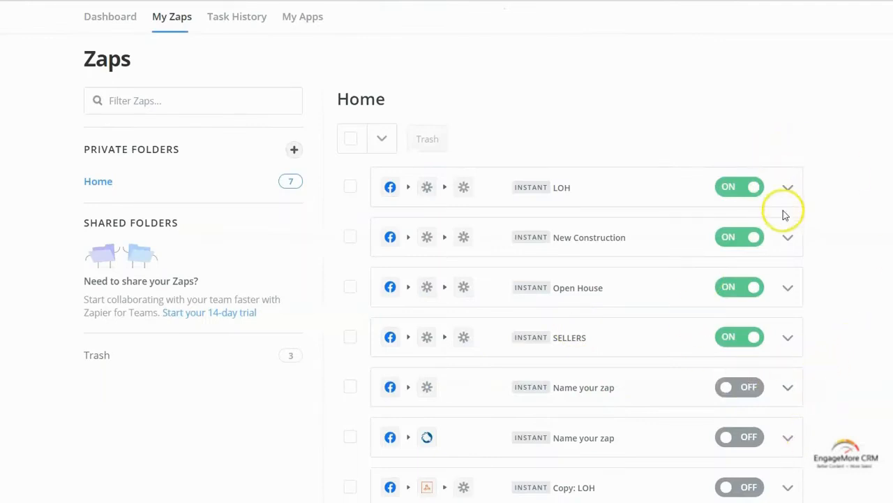
{"action": "left_click", "coordinate": [787, 189]}
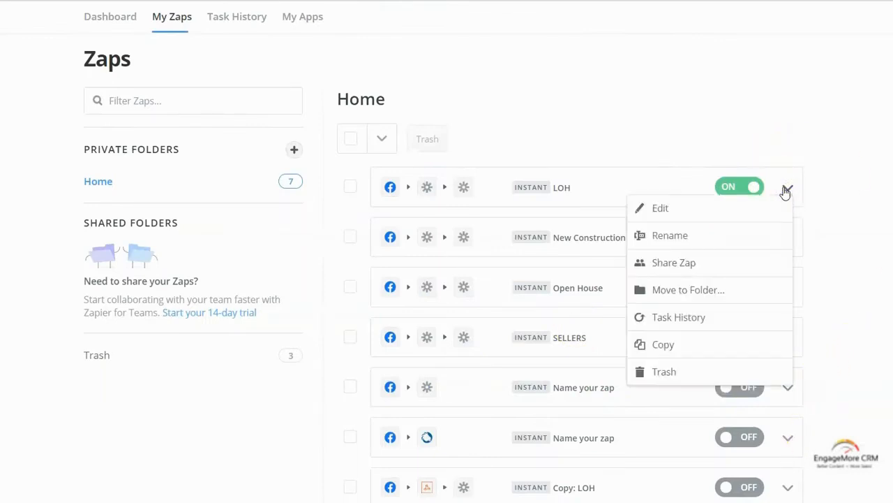
{"action": "left_click", "coordinate": [713, 346]}
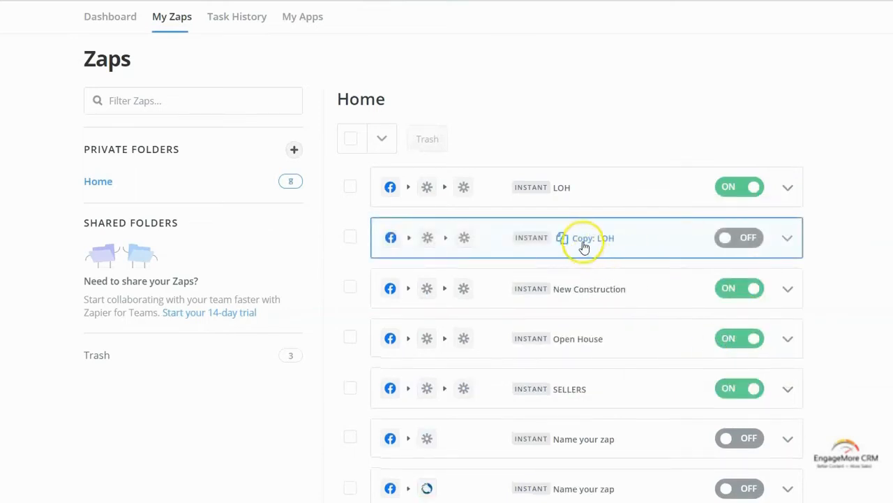
{"action": "left_click", "coordinate": [524, 241]}
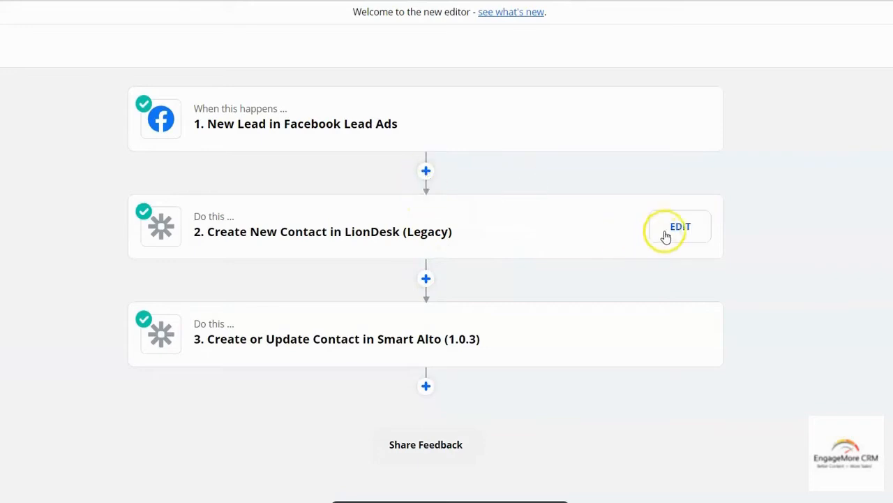
Delete the Create New Contact in LionDesk (Legacy) step from the copied zap
{"action": "left_click", "coordinate": [682, 228]}
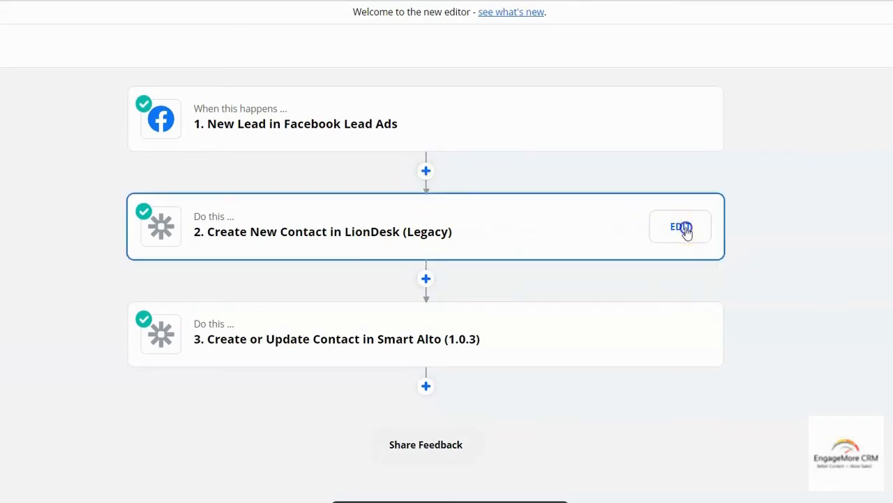
{"action": "left_click", "coordinate": [699, 127]}
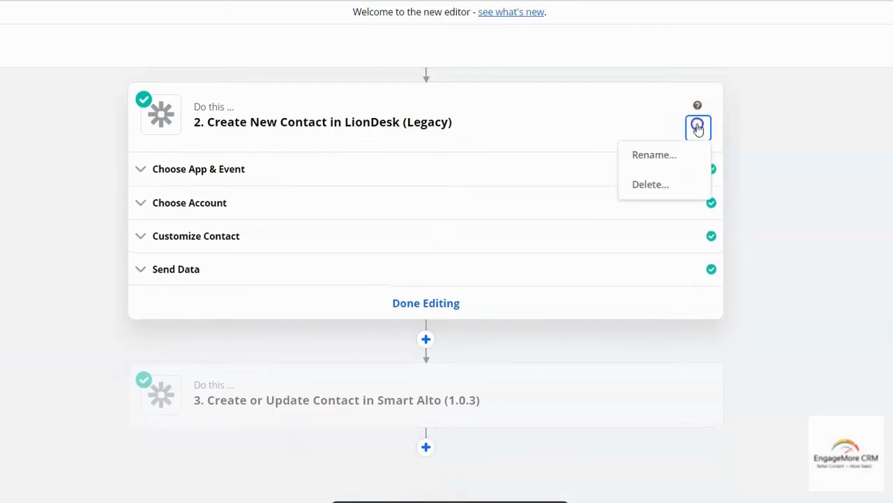
{"action": "left_click", "coordinate": [661, 188]}
{"action": "left_click", "coordinate": [660, 188]}
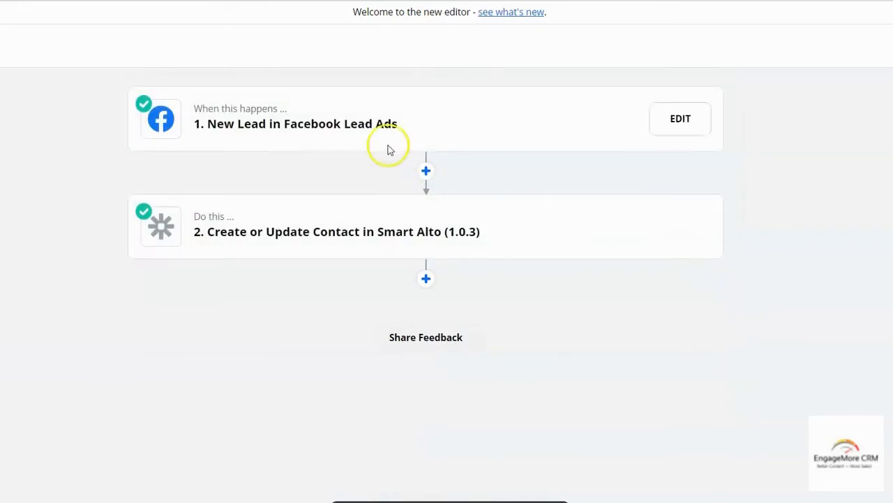
Add a new step after the Facebook Lead Ads trigger using the Webhooks by Zapier app
{"action": "left_click", "coordinate": [426, 172]}
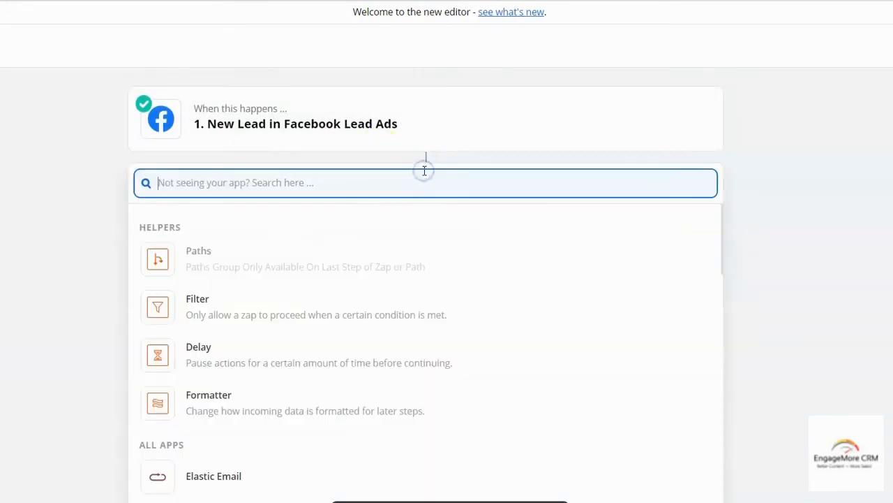
{"action": "type", "text": "webhook"}
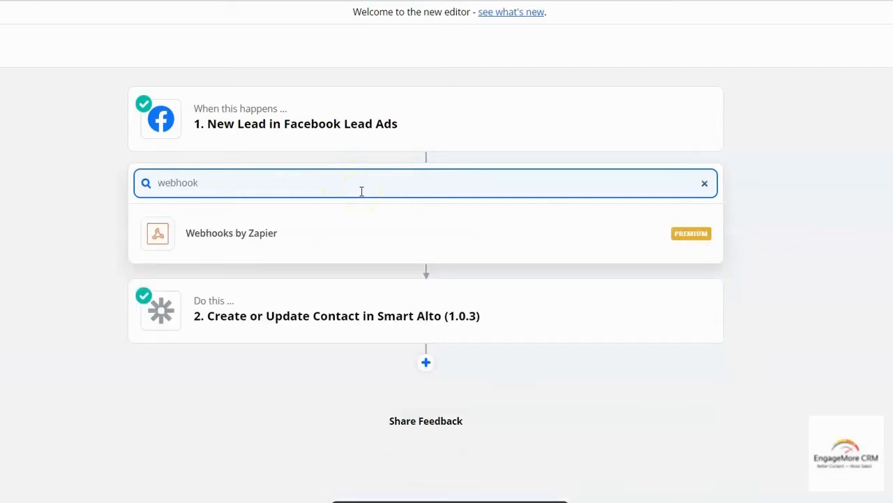
{"action": "left_click", "coordinate": [286, 235]}
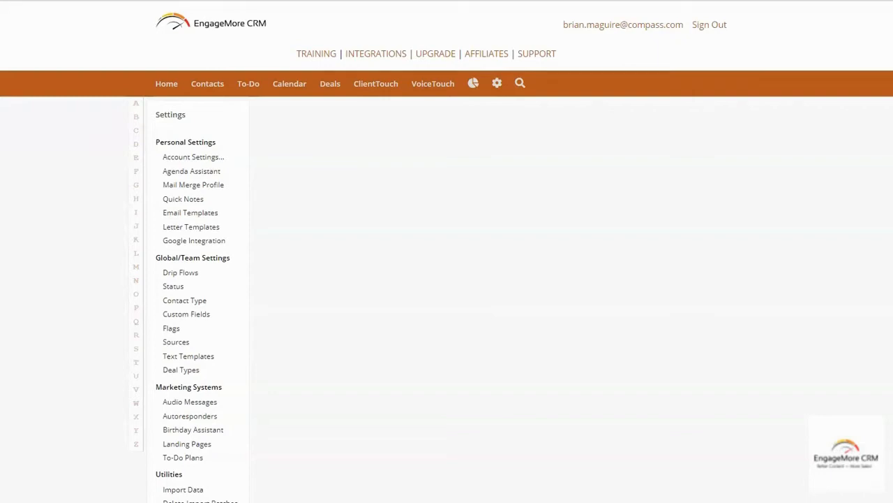
Copy 1 BUYER - FACEBOOK 12 MONTH CAMPAIGN from the BUYER CAMPAIGNS folder and open the copy
{"action": "left_click", "coordinate": [163, 275]}
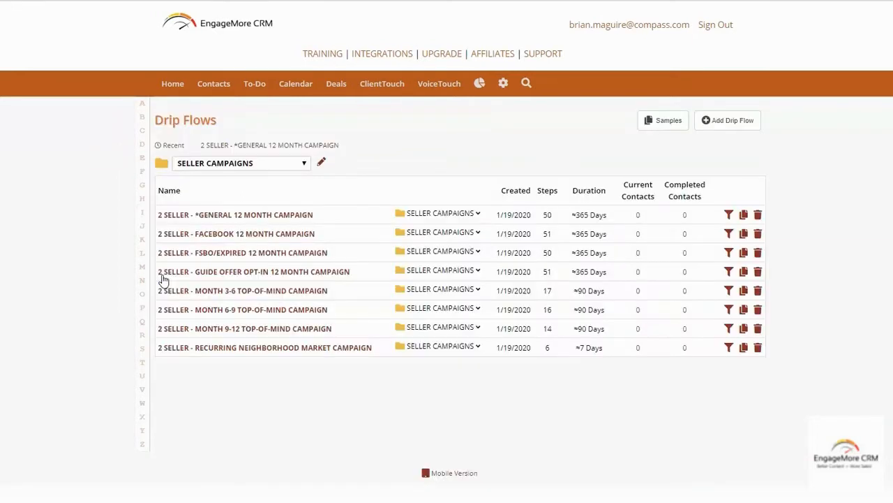
{"action": "left_click", "coordinate": [269, 166]}
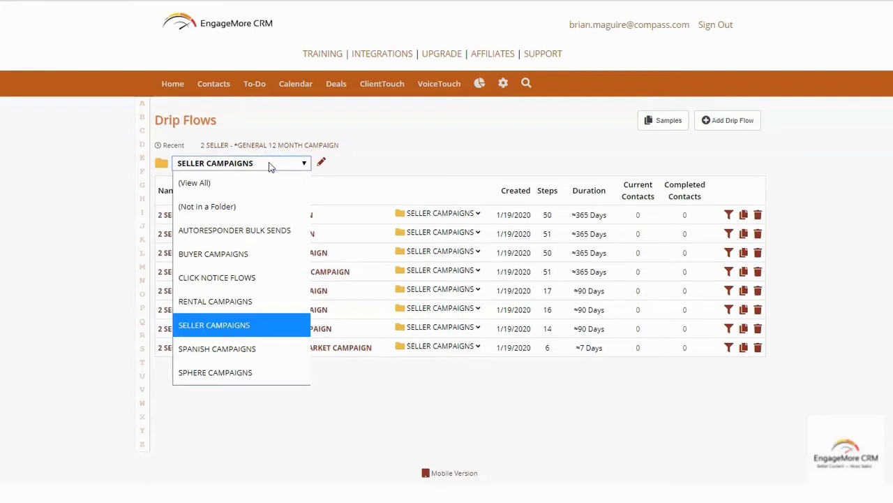
{"action": "left_click", "coordinate": [255, 254]}
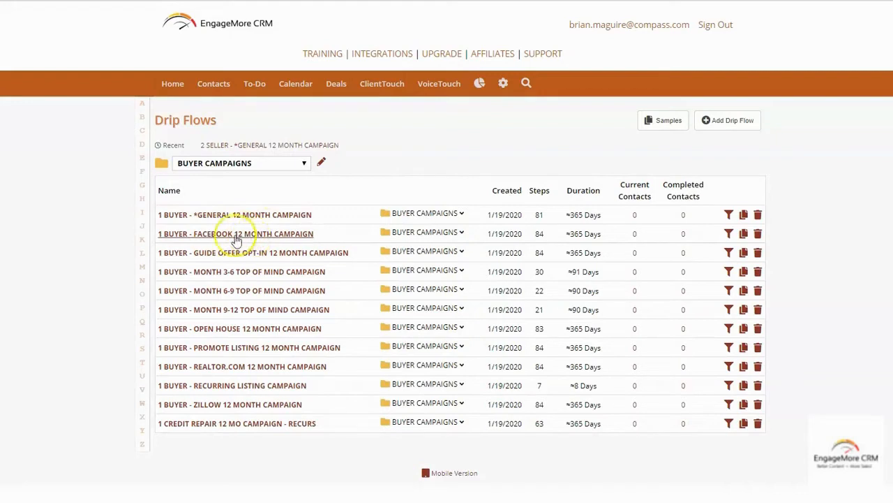
{"action": "left_click", "coordinate": [743, 235]}
{"action": "left_click", "coordinate": [547, 46]}
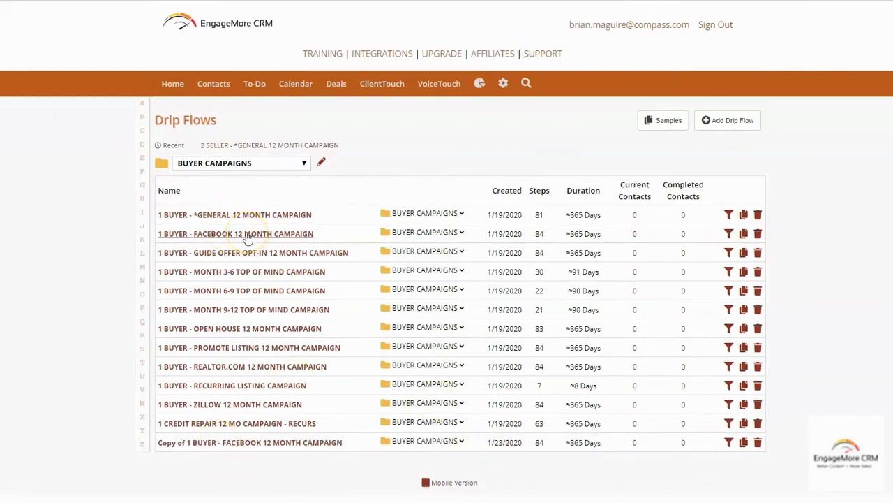
{"action": "left_click", "coordinate": [263, 445]}
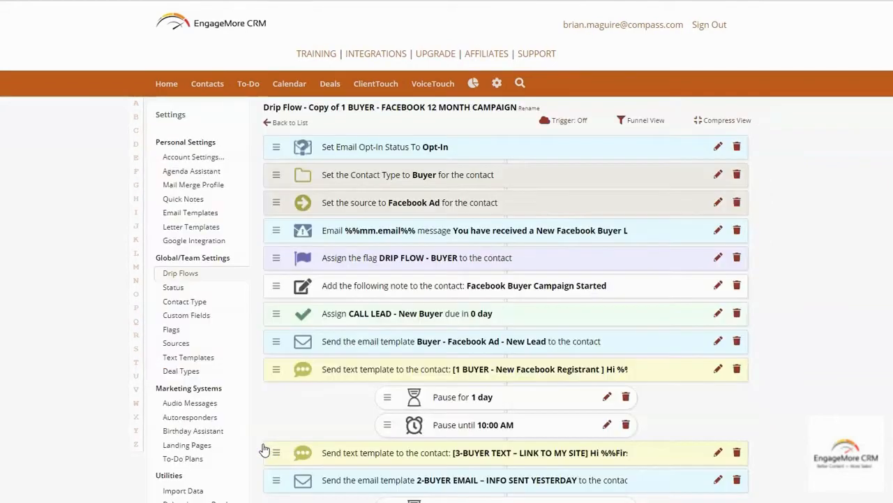
Rename the copied flow: drop 'Copy of' and replace '12 MONTH CAMPAIGN' with 'LOH ATLANTA'
{"action": "left_click", "coordinate": [564, 92]}
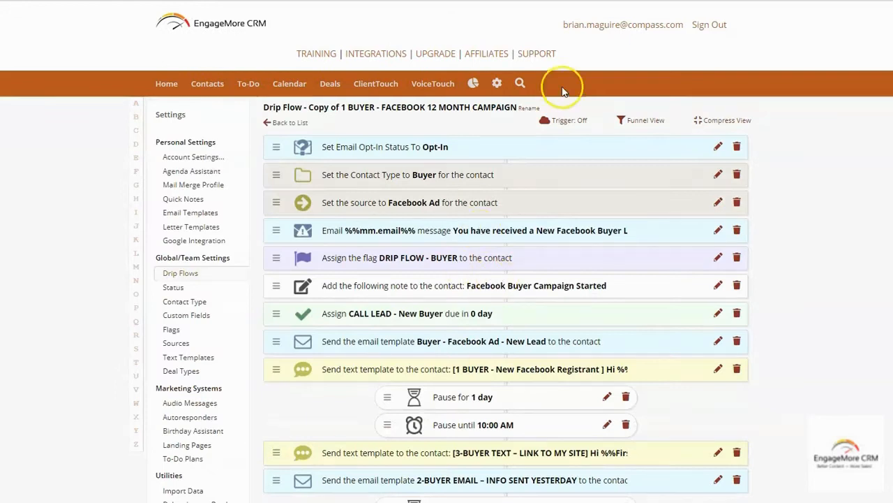
{"action": "left_click", "coordinate": [530, 109]}
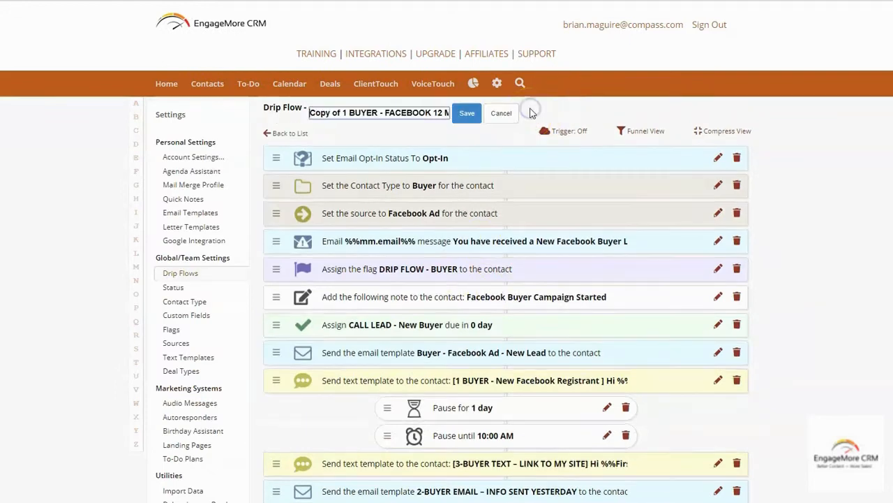
{"action": "left_click_drag", "start_coordinate": [349, 114], "coordinate": [259, 115]}
{"action": "key", "text": "BackSpace"}
{"action": "key", "text": "Right"}
{"action": "key", "text": "Right"}
{"action": "key", "text": "Right"}
{"action": "key", "text": "Right"}
{"action": "key", "text": "Right"}
{"action": "key", "text": "Right"}
{"action": "key", "text": "Right"}
{"action": "key", "text": "Right"}
{"action": "key", "text": "Right"}
{"action": "key", "text": "Right"}
{"action": "key", "text": "Right"}
{"action": "key", "text": "Right"}
{"action": "key", "text": "Right"}
{"action": "key", "text": "Right"}
{"action": "key", "text": "Right"}
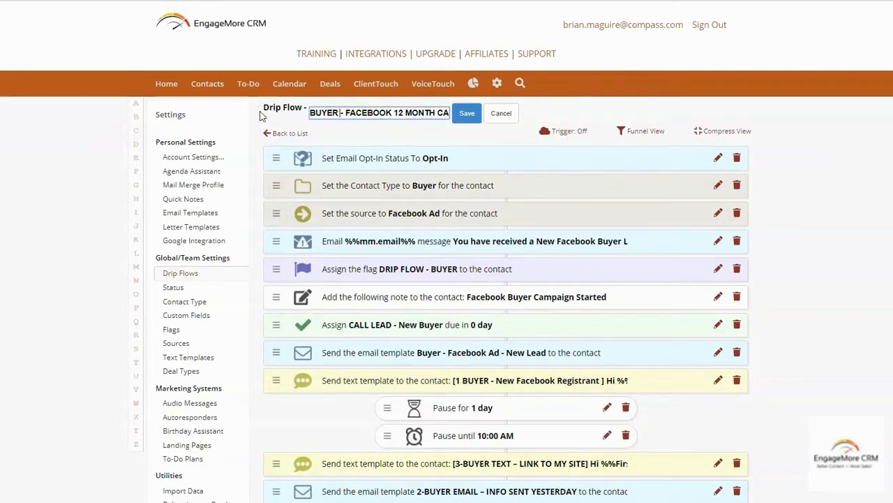
{"action": "key", "text": "Left"}
{"action": "key", "text": "Left"}
{"action": "type", "text": "LOH ATLANTA"}
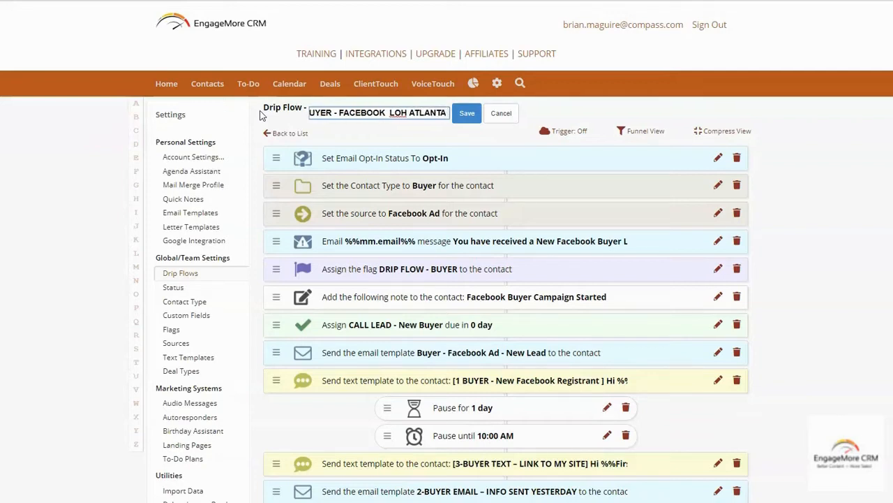
{"action": "left_click", "coordinate": [465, 113]}
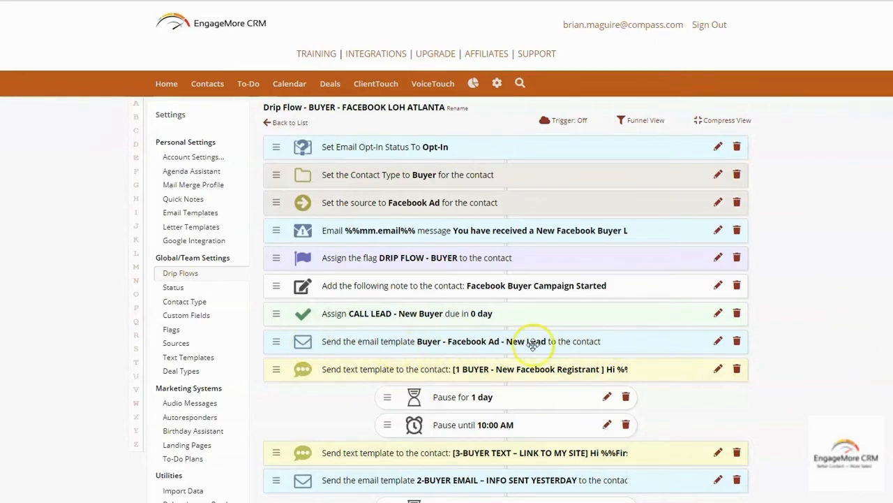
Filter the Email Templates list to the 4 LEAD SOURCE SPECIFIC TEMPLATES folder
{"action": "left_click", "coordinate": [717, 343]}
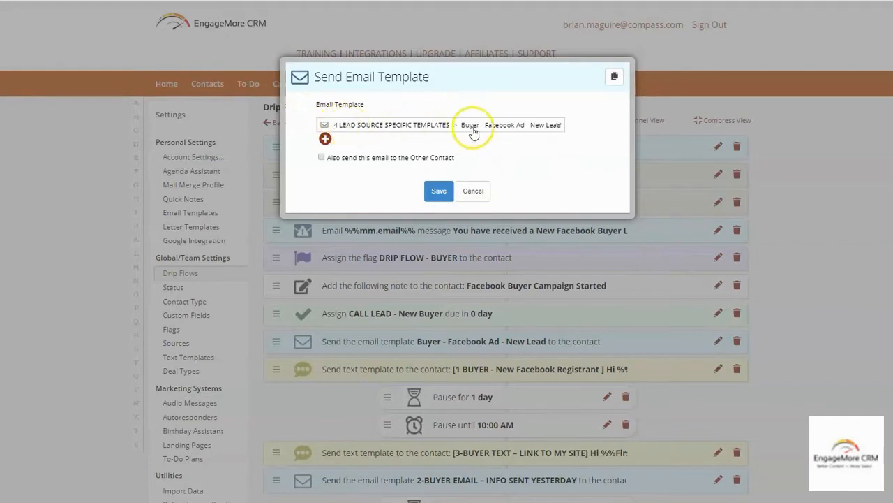
{"action": "left_click", "coordinate": [474, 194]}
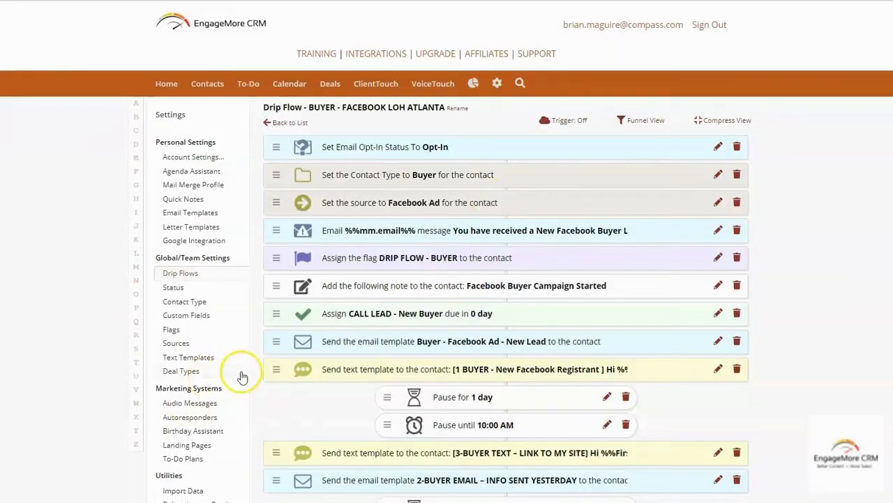
{"action": "left_click", "coordinate": [194, 214]}
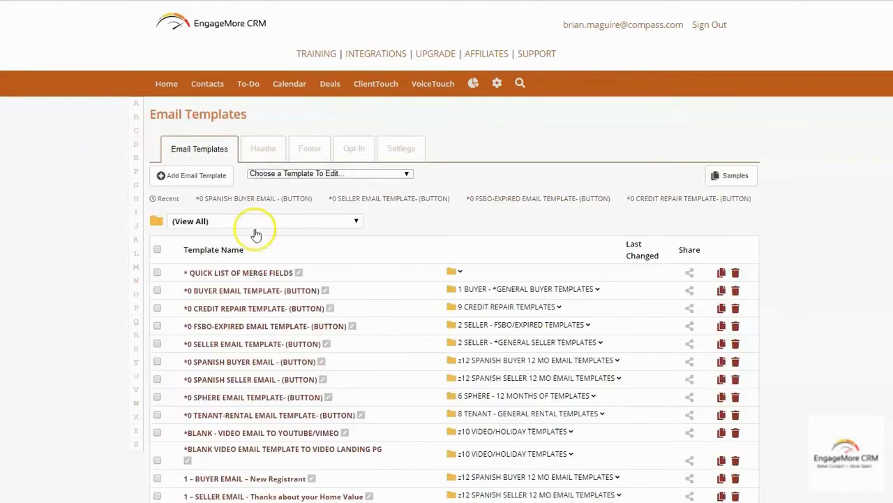
{"action": "scroll", "coordinate": [296, 216], "scroll_direction": "down", "scroll_amount": 1}
{"action": "left_click", "coordinate": [300, 146]}
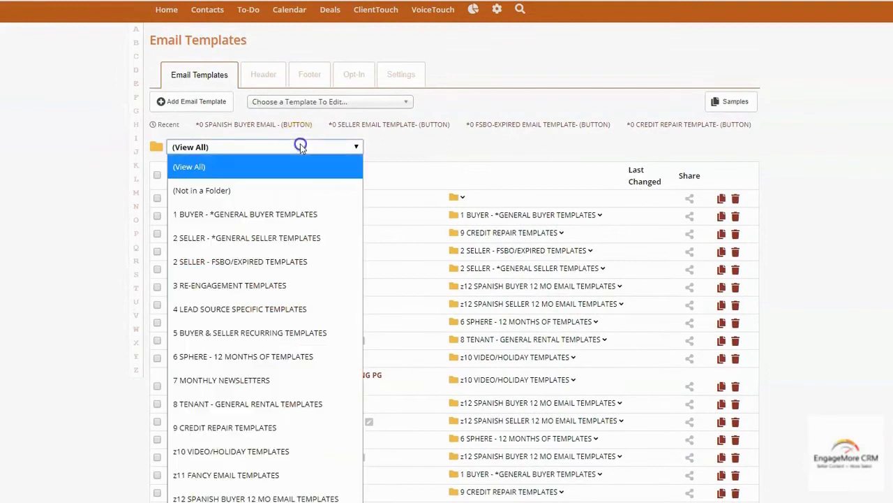
{"action": "left_click", "coordinate": [270, 308]}
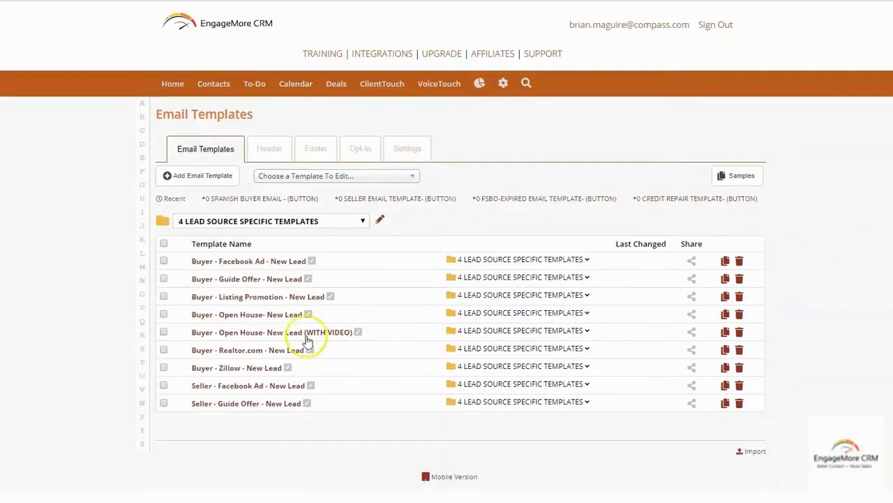
Change the Buyer - Facebook Ad - New Lead subject to 'Atlanta Home Buyer Info You Requested'
{"action": "left_click", "coordinate": [237, 263]}
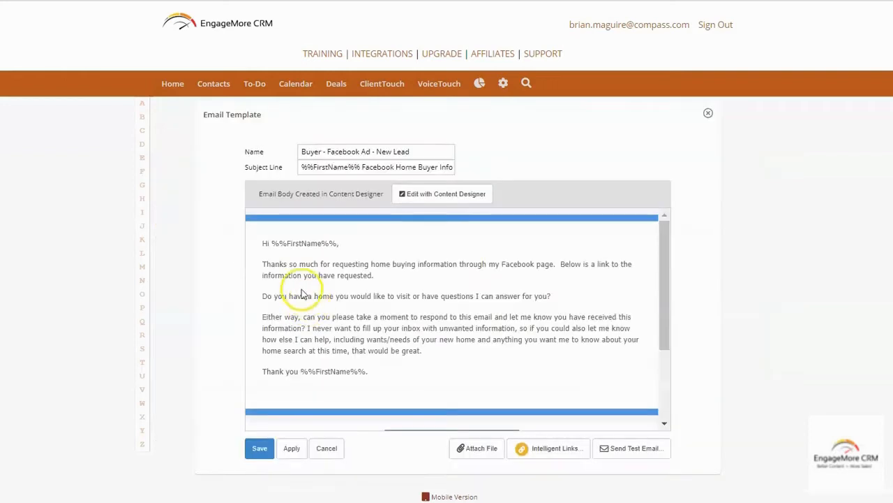
{"action": "left_click", "coordinate": [472, 201]}
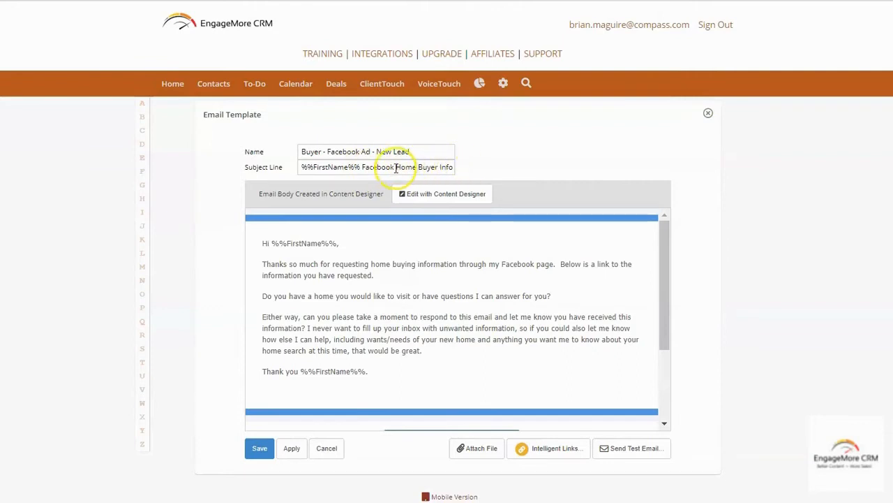
{"action": "left_click", "coordinate": [363, 167]}
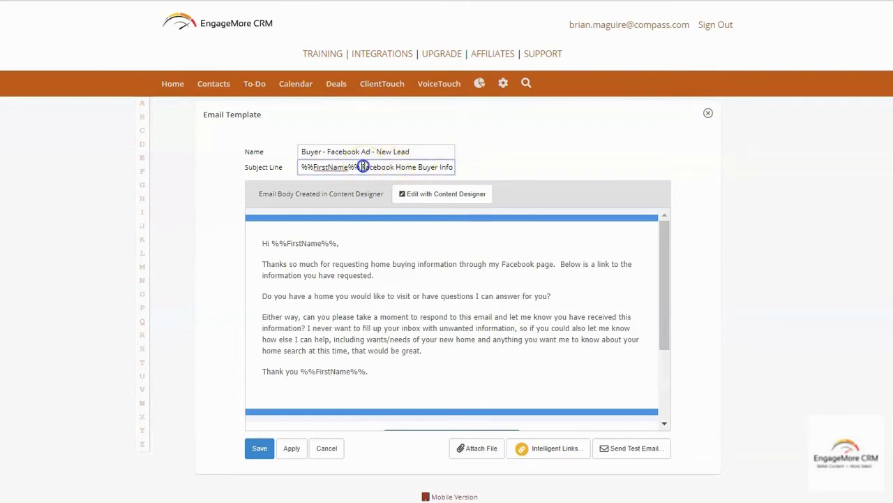
{"action": "left_click", "coordinate": [395, 167]}
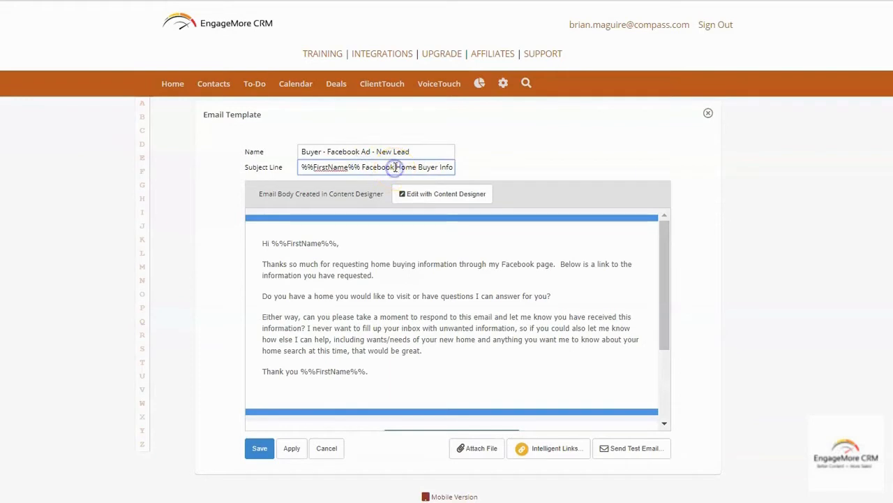
{"action": "key", "text": "BackSpace"}
{"action": "key", "text": "BackSpace"}
{"action": "key", "text": "BackSpace"}
{"action": "key", "text": "BackSpace"}
{"action": "key", "text": "BackSpace"}
{"action": "key", "text": "BackSpace"}
{"action": "key", "text": "BackSpace"}
{"action": "key", "text": "BackSpace"}
{"action": "type", "text": "Atlanta"}
{"action": "key", "text": "Delete"}
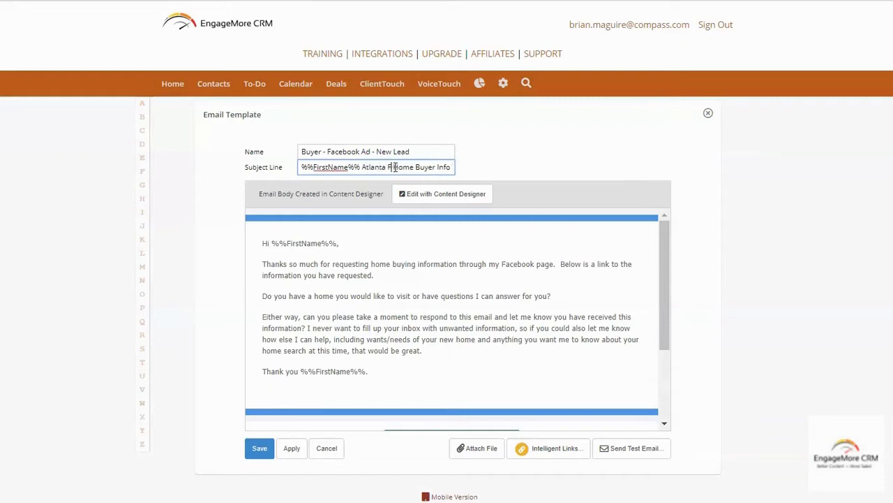
{"action": "key", "text": "End"}
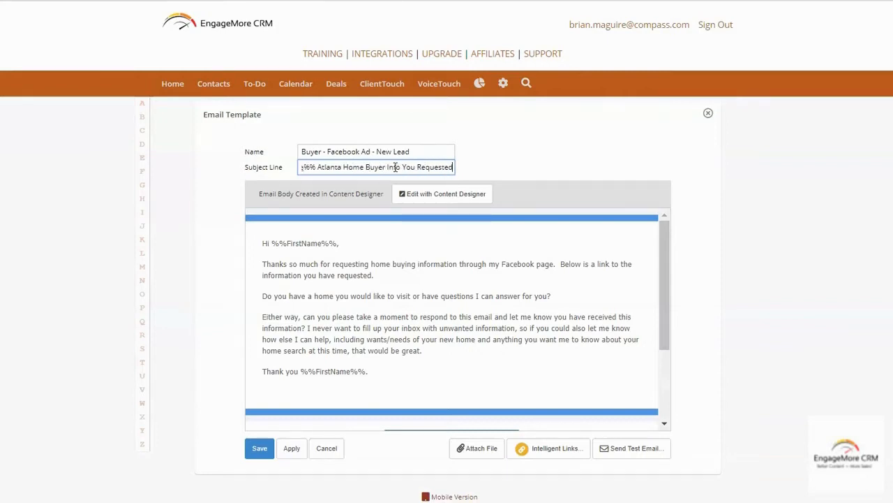
{"action": "left_click", "coordinate": [269, 452]}
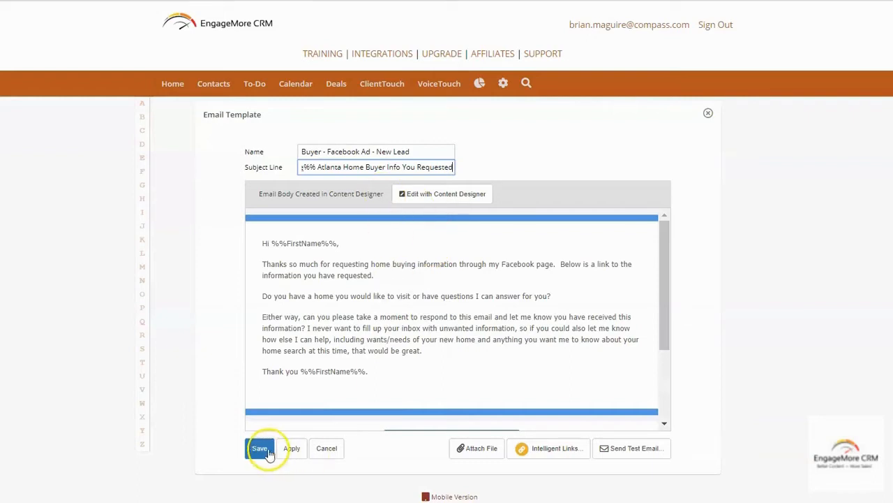
Append '- Atlanta Area' to the template name and save it
{"action": "left_click", "coordinate": [424, 152]}
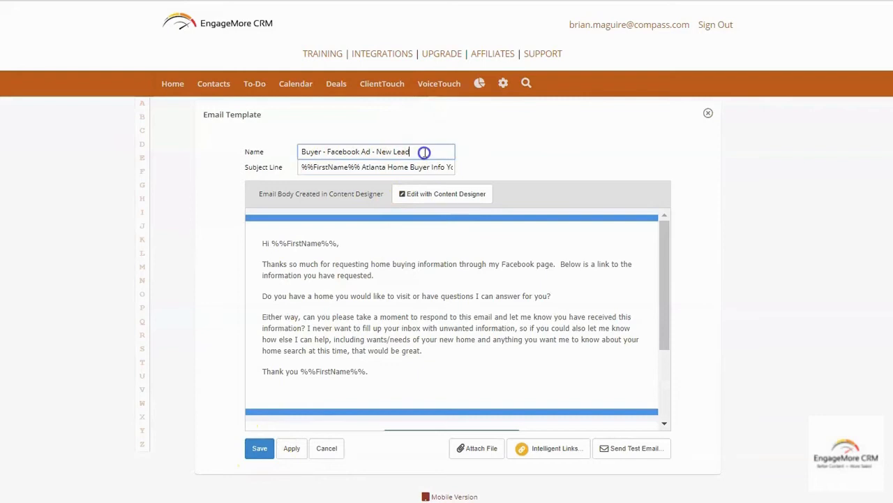
{"action": "type", "text": "- "}
{"action": "type", "text": "Atlanta Area"}
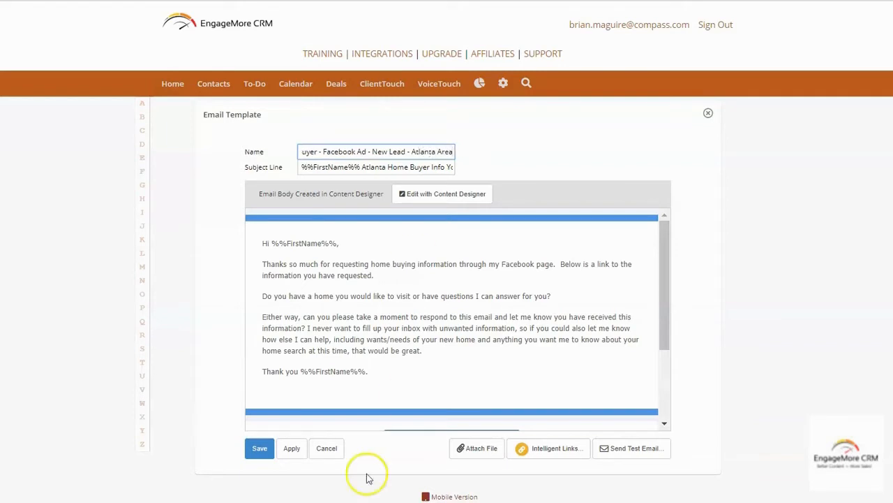
{"action": "left_click", "coordinate": [250, 448]}
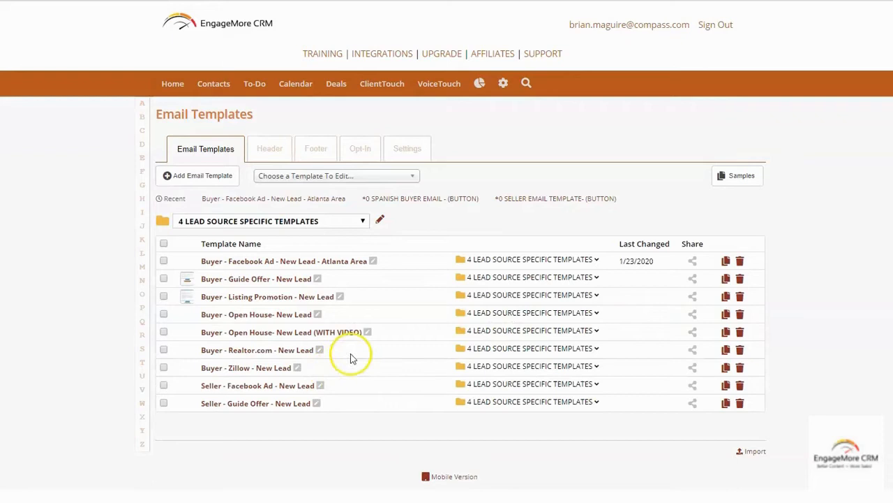
Open the Atlanta Area template in the Content Designer and narrow the content width to 690px
{"action": "left_click", "coordinate": [243, 263]}
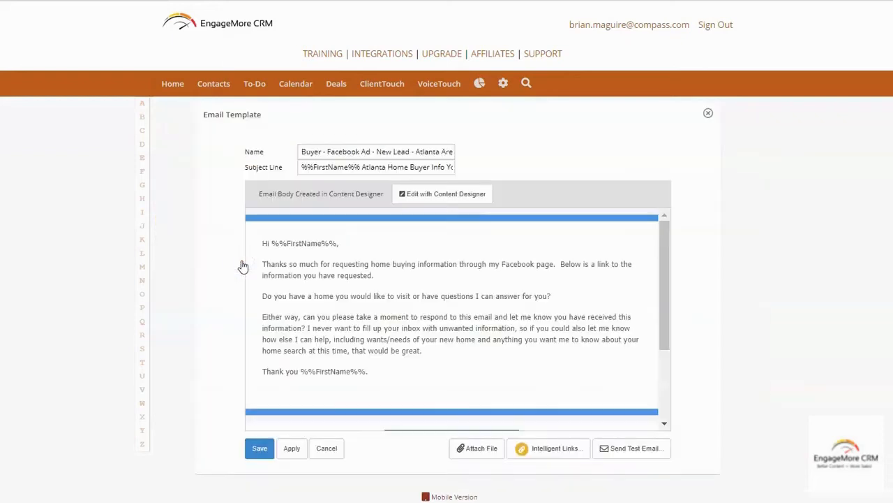
{"action": "left_click", "coordinate": [436, 196]}
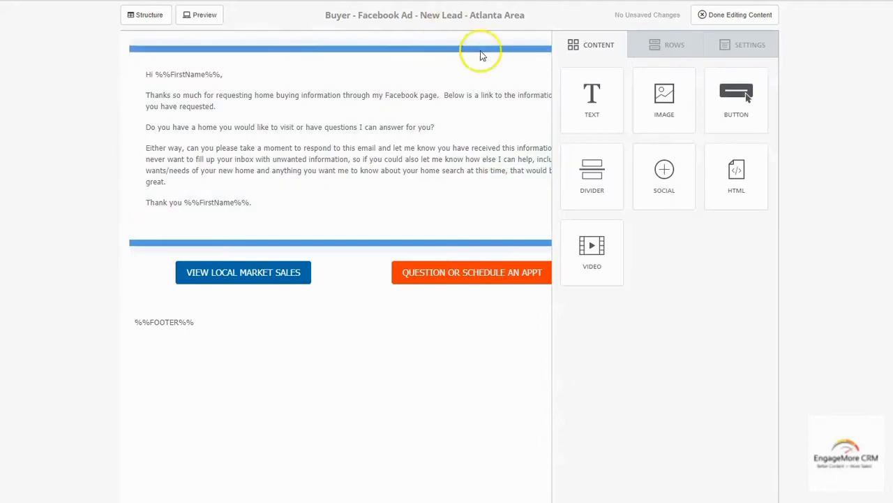
{"action": "left_click", "coordinate": [744, 46]}
{"action": "left_click_drag", "start_coordinate": [732, 130], "coordinate": [667, 132]}
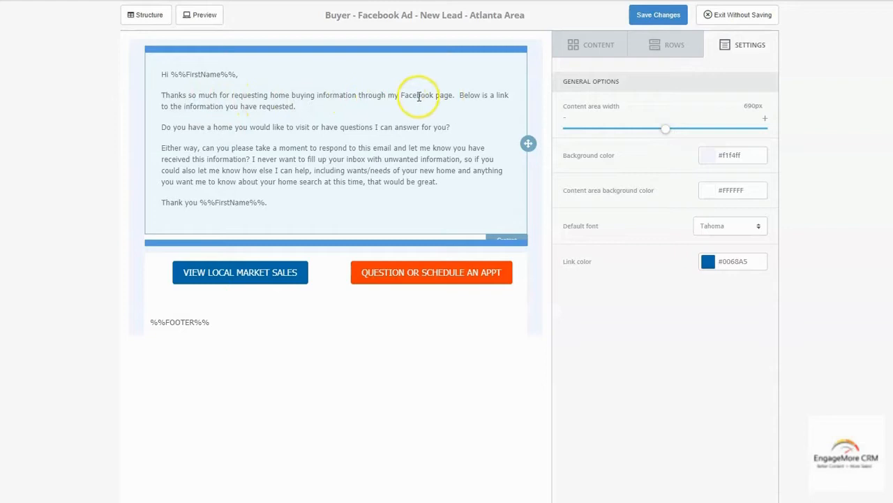
{"action": "left_click", "coordinate": [451, 96]}
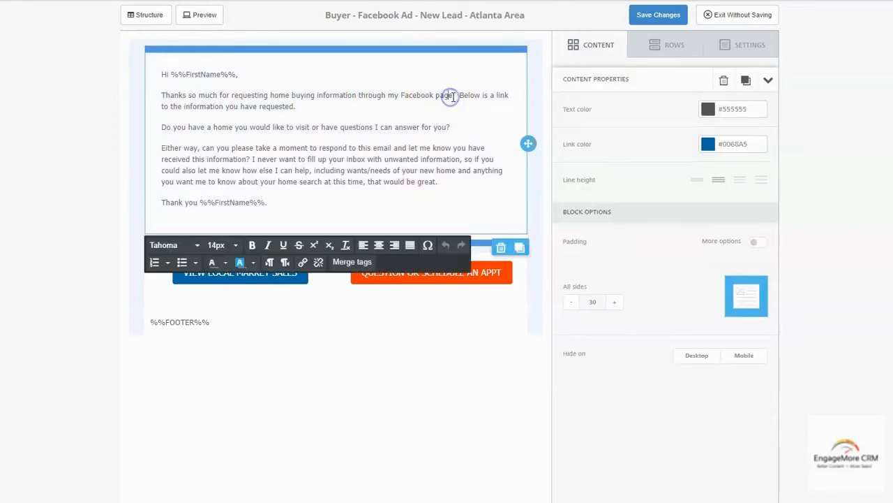
Reword the opening sentence to 'a list of Atlanta homes for Sale on Facebook', removing 'through my Facebook page'
{"action": "left_click", "coordinate": [453, 96]}
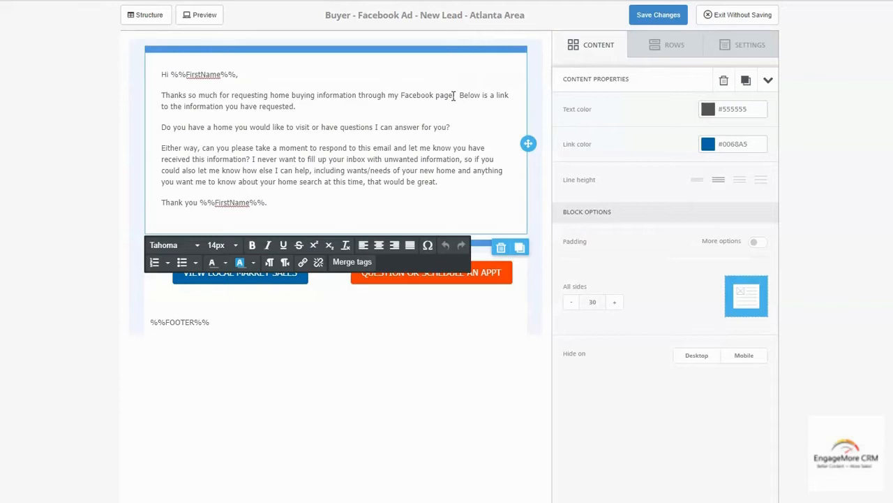
{"action": "left_click", "coordinate": [270, 95]}
{"action": "type", "text": "a"}
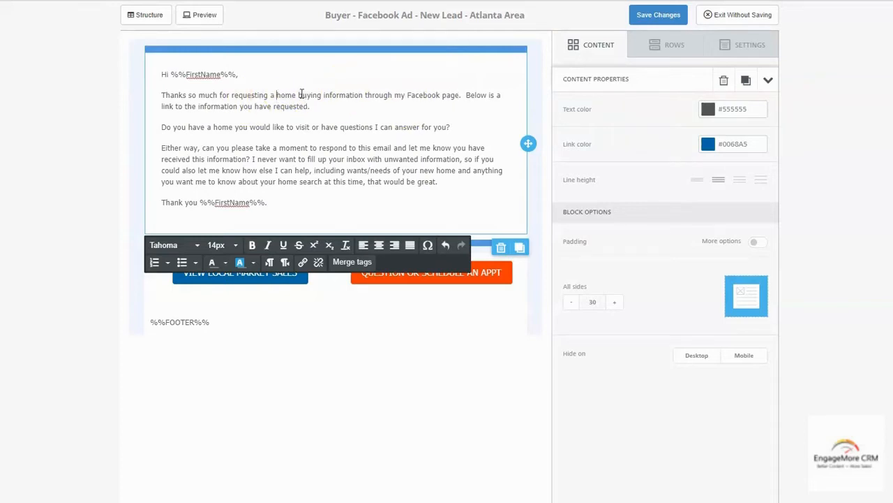
{"action": "key", "text": "BackSpace"}
{"action": "key", "text": "BackSpace"}
{"action": "type", "text": "a lit"}
{"action": "key", "text": "BackSpace"}
{"action": "key", "text": "BackSpace"}
{"action": "type", "text": "st of "}
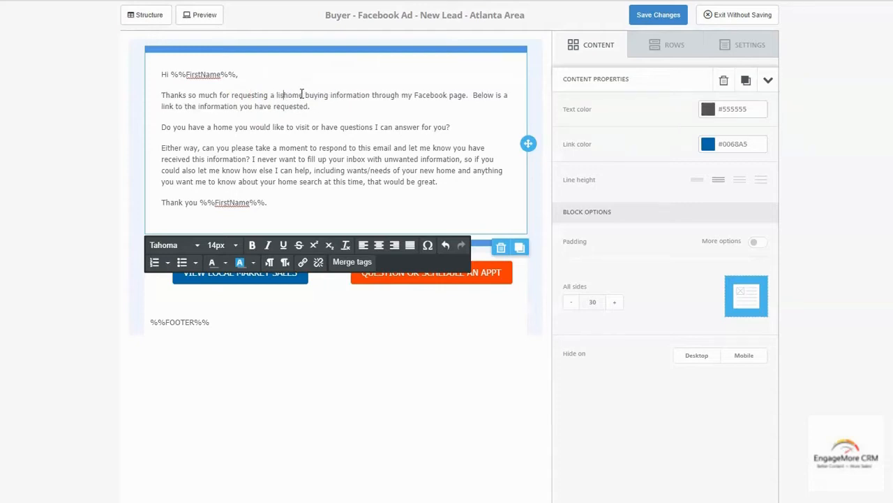
{"action": "type", "text": "  all"}
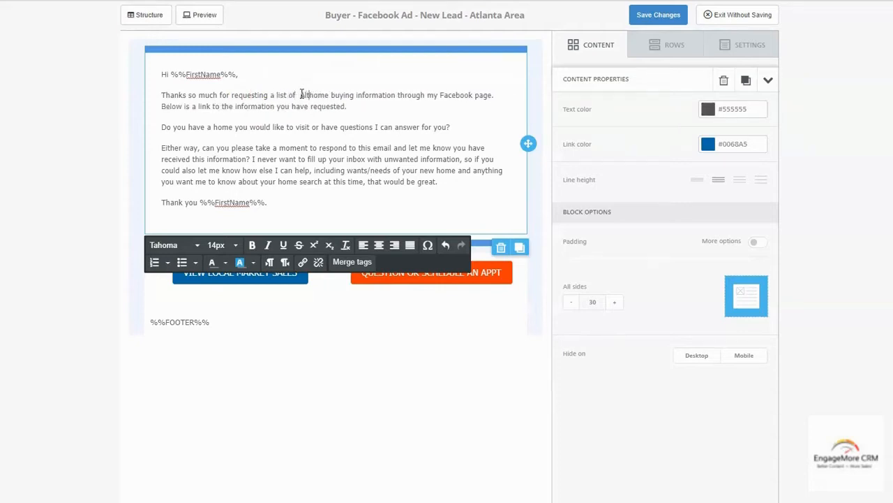
{"action": "key", "text": "BackSpace"}
{"action": "key", "text": "BackSpace"}
{"action": "key", "text": "BackSpace"}
{"action": "type", "text": "a lis"}
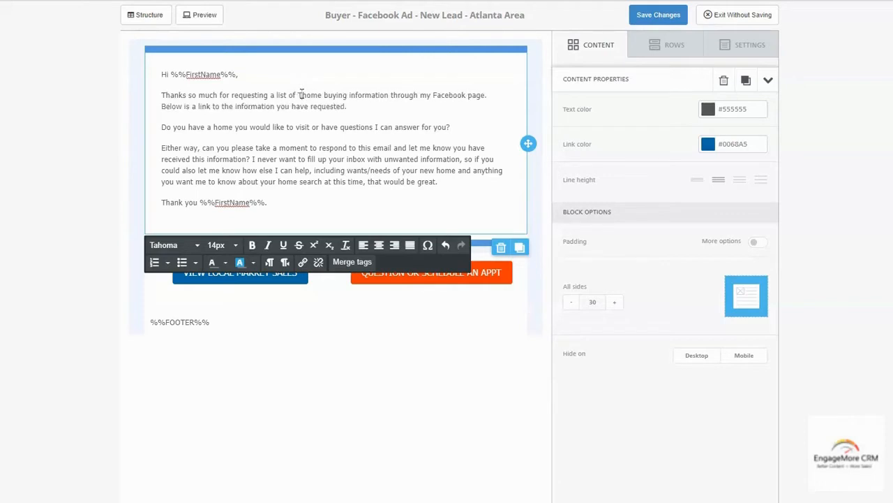
{"action": "type", "text": "t of Atlanta home"}
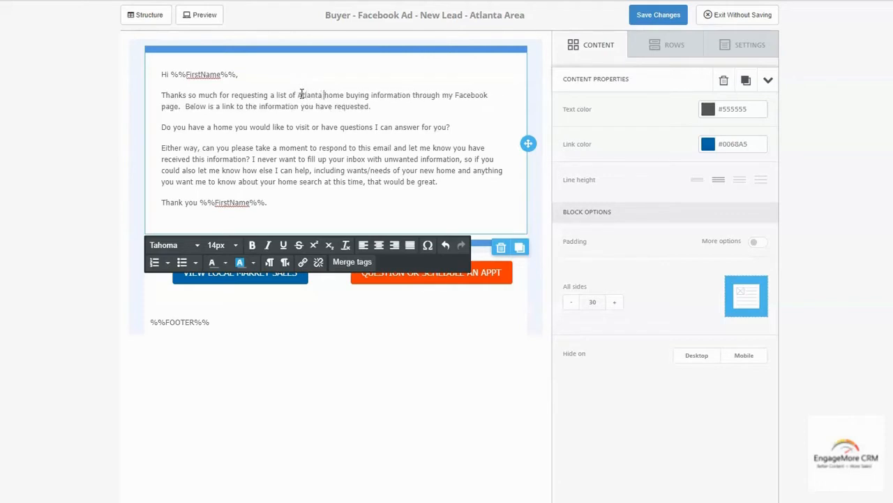
{"action": "type", "text": "s for Sale"}
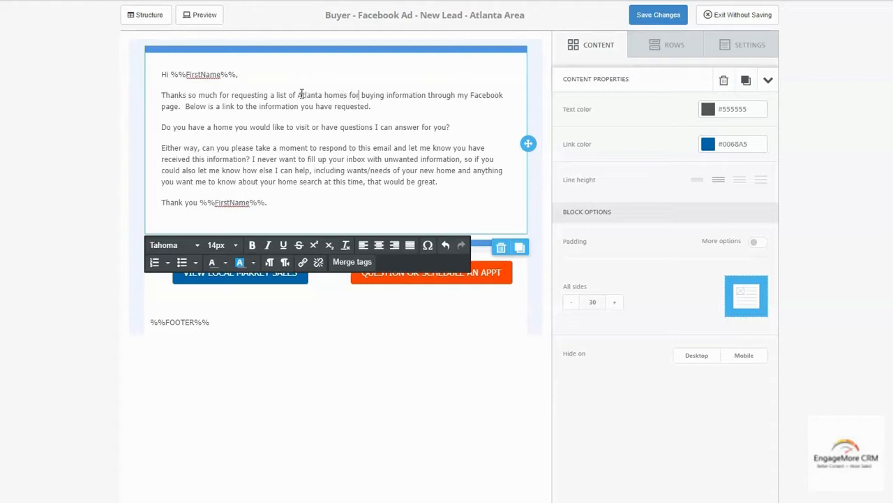
{"action": "key", "text": "Delete"}
{"action": "key", "text": "Delete"}
{"action": "key", "text": "Delete"}
{"action": "key", "text": "Delete"}
{"action": "key", "text": "Delete"}
{"action": "key", "text": "Delete"}
{"action": "key", "text": "Delete"}
{"action": "key", "text": "Delete"}
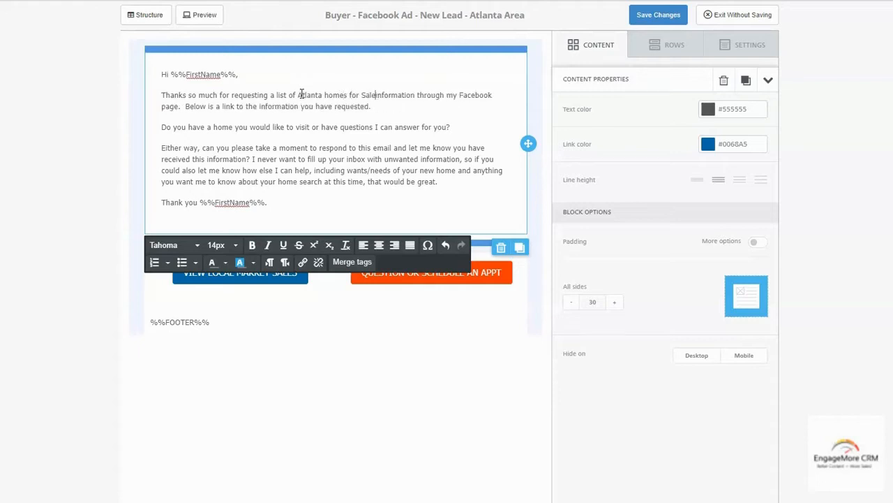
{"action": "key", "text": "Delete"}
{"action": "key", "text": "Delete"}
{"action": "key", "text": "Delete"}
{"action": "key", "text": "Delete"}
{"action": "key", "text": "Delete"}
{"action": "key", "text": "Delete"}
{"action": "key", "text": "Delete"}
{"action": "key", "text": "Delete"}
{"action": "key", "text": "Delete"}
{"action": "key", "text": "Delete"}
{"action": "key", "text": "Delete"}
{"action": "type", "text": "on"}
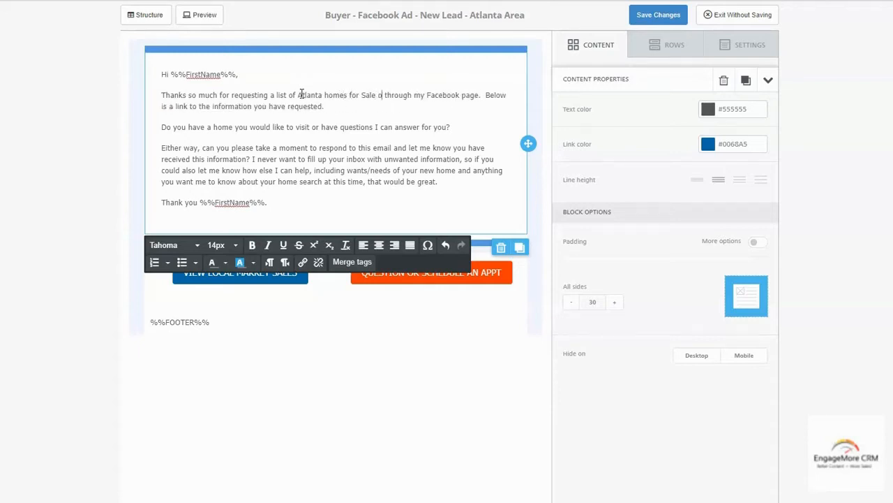
{"action": "type", "text": " Facebook"}
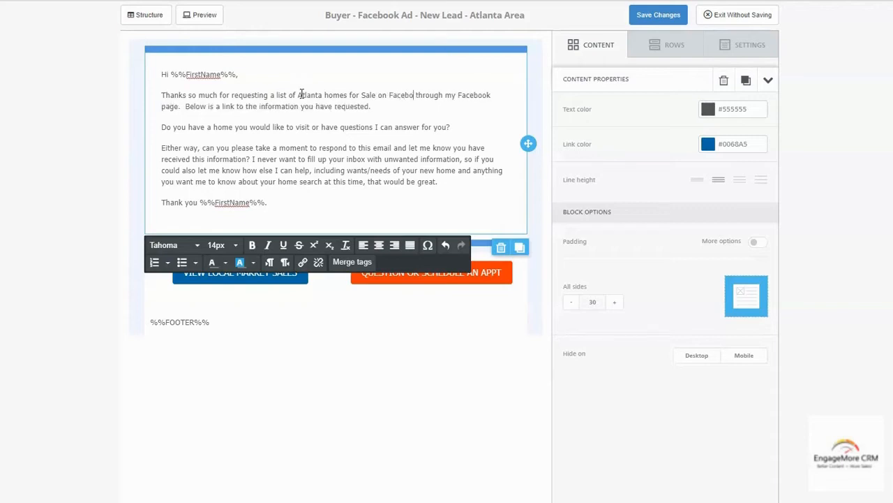
{"action": "key", "text": "Delete"}
{"action": "key", "text": "Delete"}
{"action": "key", "text": "Delete"}
{"action": "key", "text": "Delete"}
{"action": "key", "text": "Delete"}
{"action": "key", "text": "Delete"}
{"action": "key", "text": "Delete"}
{"action": "key", "text": "Delete"}
{"action": "key", "text": "Delete"}
{"action": "key", "text": "Delete"}
{"action": "key", "text": "Delete"}
{"action": "key", "text": "Delete"}
{"action": "key", "text": "Delete"}
{"action": "key", "text": "Delete"}
{"action": "key", "text": "Delete"}
{"action": "key", "text": "Delete"}
{"action": "key", "text": "Delete"}
{"action": "key", "text": "Delete"}
{"action": "key", "text": "Delete"}
{"action": "key", "text": "Delete"}
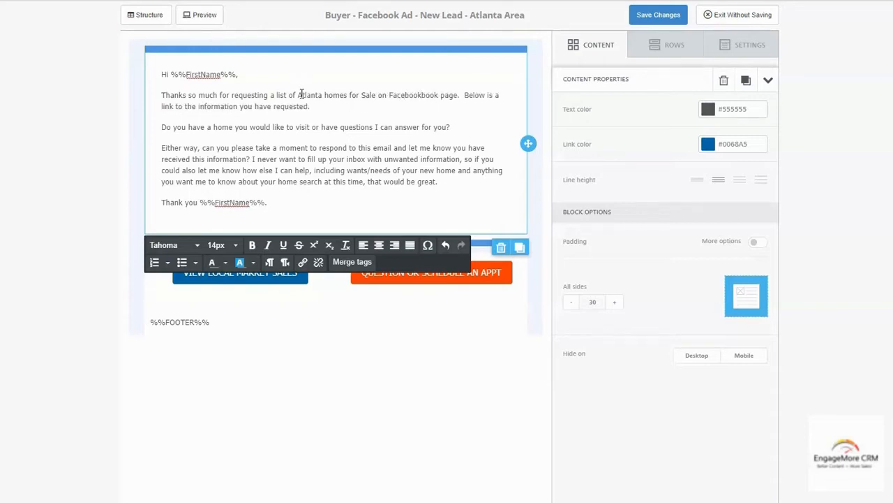
{"action": "key", "text": "Delete"}
{"action": "key", "text": "Delete"}
{"action": "key", "text": "Delete"}
{"action": "key", "text": "Delete"}
{"action": "key", "text": "Delete"}
{"action": "key", "text": "Delete"}
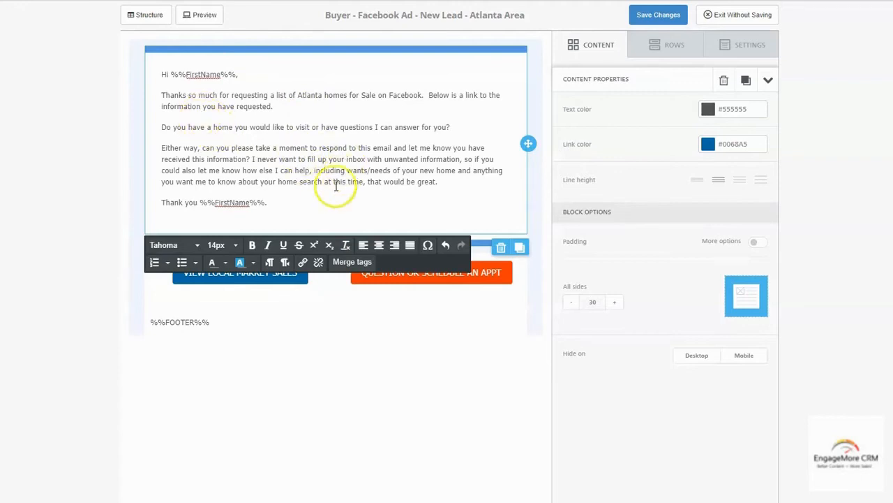
Replace the blue button's VIEW LOCAL MARKET SALES label with 'ATLANTA HOMES FOR SALE'
{"action": "left_click", "coordinate": [283, 281]}
{"action": "left_click_drag", "start_coordinate": [183, 273], "coordinate": [301, 275]}
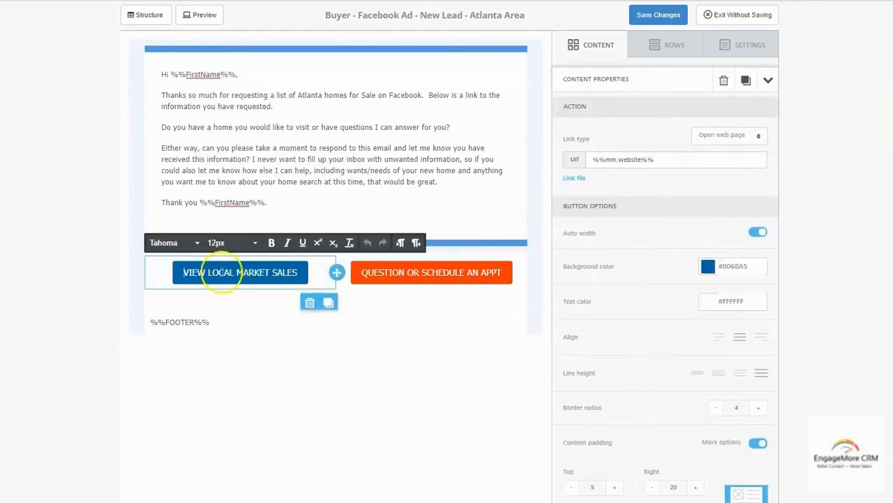
{"action": "left_click", "coordinate": [218, 266]}
{"action": "key", "text": "Delete"}
{"action": "key", "text": "Delete"}
{"action": "key", "text": "Delete"}
{"action": "key", "text": "Delete"}
{"action": "key", "text": "Delete"}
{"action": "key", "text": "Delete"}
{"action": "key", "text": "Delete"}
{"action": "key", "text": "Delete"}
{"action": "key", "text": "Delete"}
{"action": "key", "text": "Delete"}
{"action": "key", "text": "Delete"}
{"action": "key", "text": "Delete"}
{"action": "key", "text": "Delete"}
{"action": "key", "text": "Delete"}
{"action": "key", "text": "Delete"}
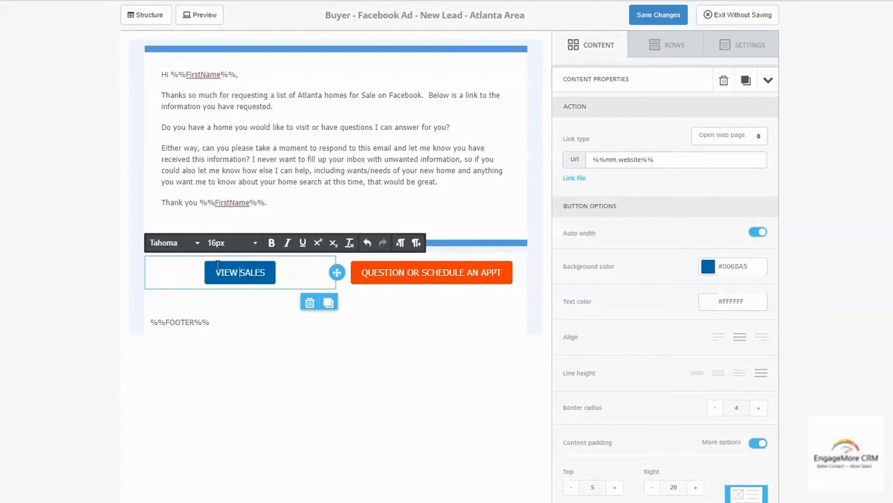
{"action": "key", "text": "Delete"}
{"action": "key", "text": "Delete"}
{"action": "key", "text": "Delete"}
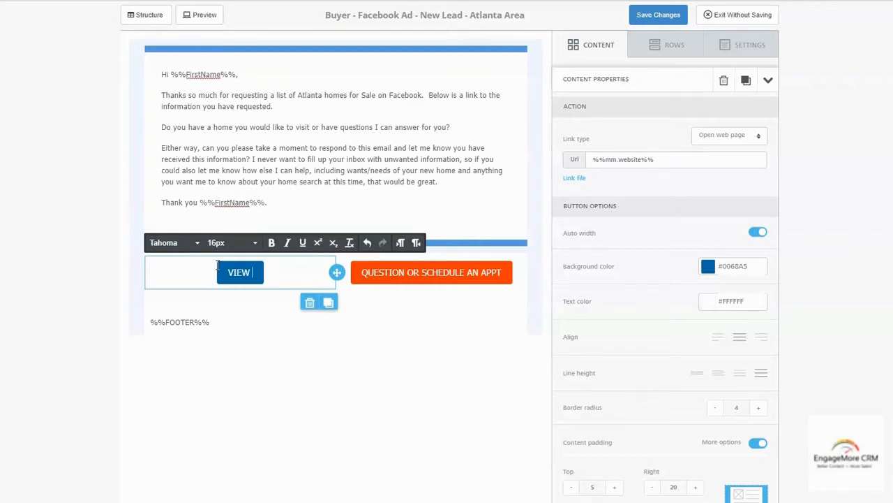
{"action": "key", "text": "BackSpace"}
{"action": "key", "text": "BackSpace"}
{"action": "key", "text": "BackSpace"}
{"action": "key", "text": "BackSpace"}
{"action": "type", "text": "AT"}
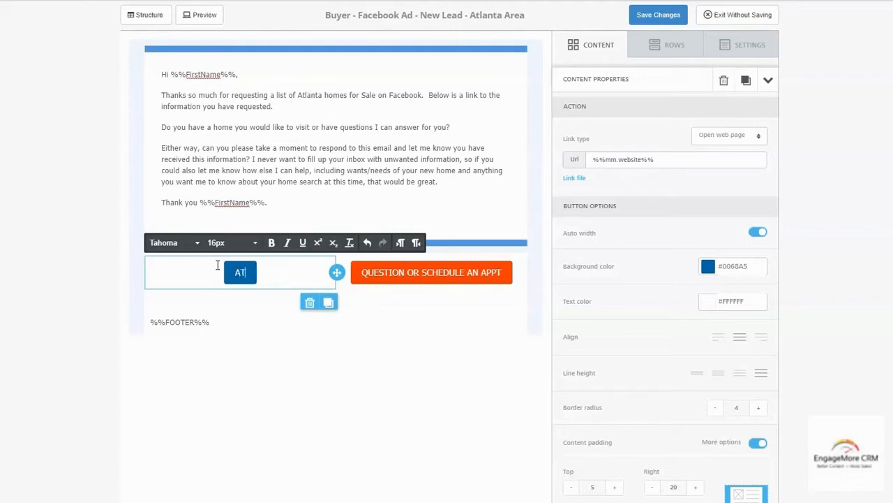
{"action": "type", "text": "LANTA HOMES FOR SALE"}
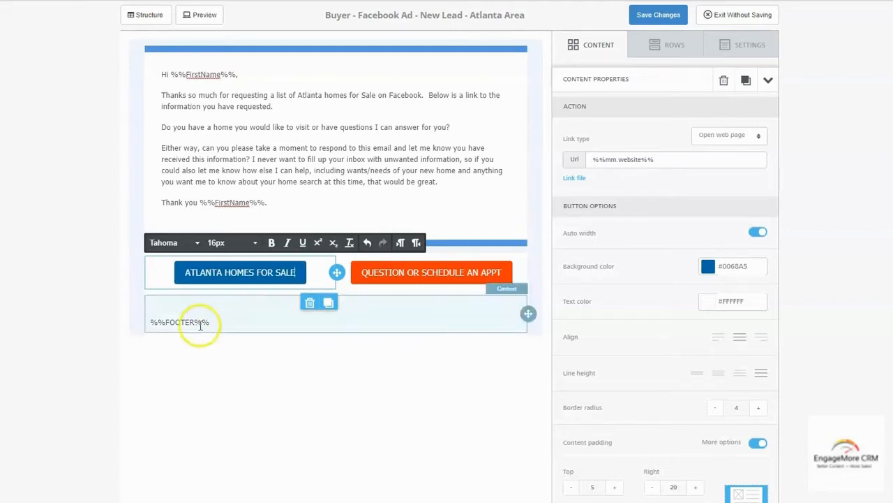
Select the button's entire %%mm.website%% Url value so it can be replaced
{"action": "left_click_drag", "start_coordinate": [663, 160], "coordinate": [592, 158]}
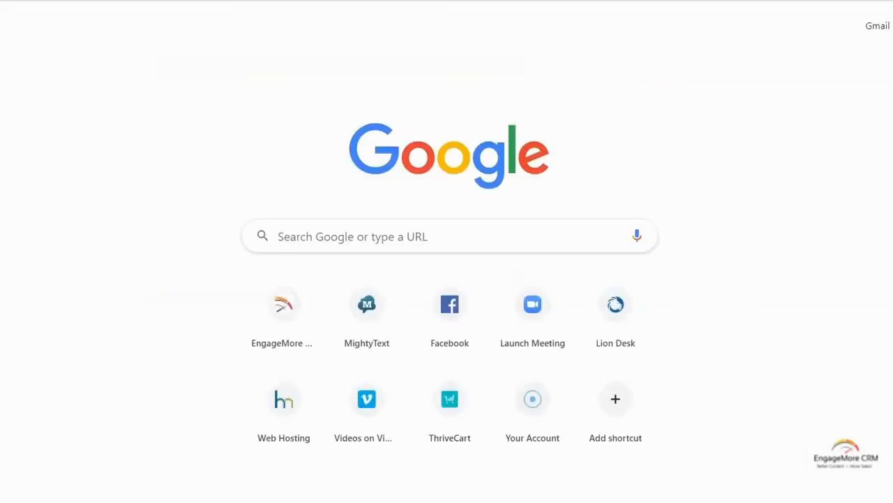
Go to searchazhomesforsale.com in the new Chrome tab
{"action": "type", "text": "SE"}
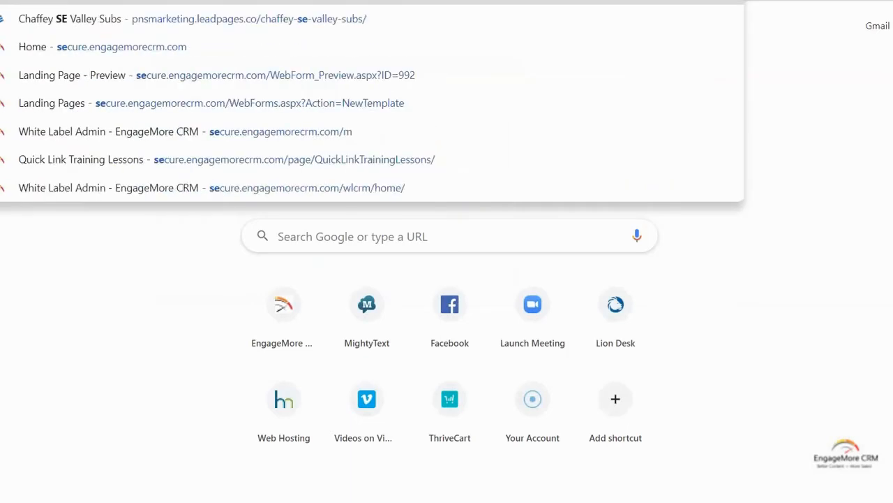
{"action": "key", "text": "BackSpace"}
{"action": "type", "text": "A"}
{"action": "key", "text": "BackSpace"}
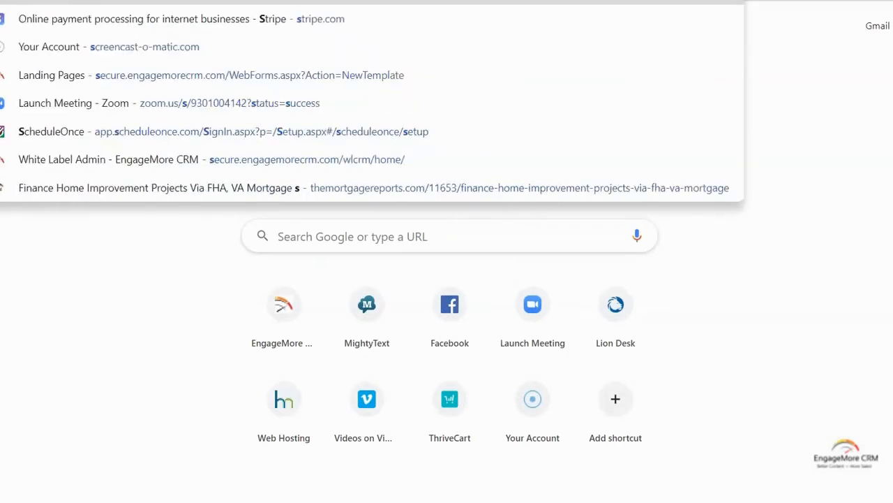
{"action": "type", "text": "EARchazhomesforsale.com"}
{"action": "key", "text": "Return"}
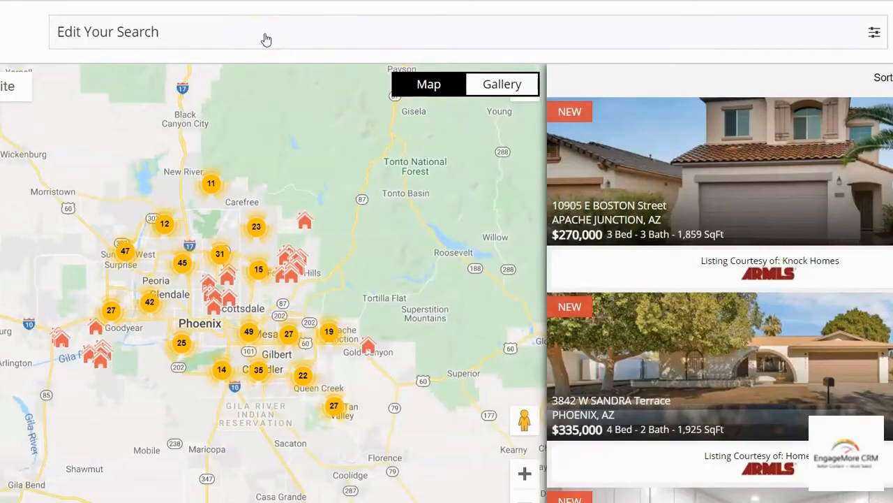
Set the search filter's area to Scottsdale, AZ
{"action": "left_click", "coordinate": [873, 34]}
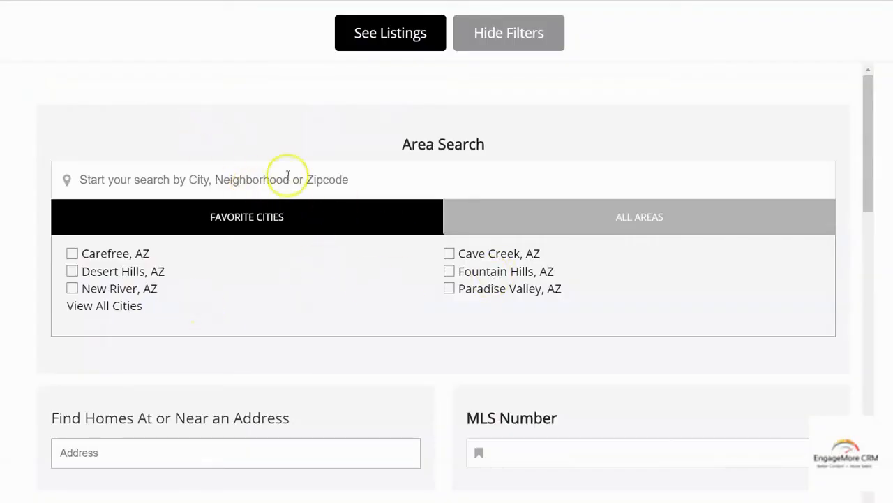
{"action": "left_click", "coordinate": [268, 180]}
{"action": "type", "text": "S"}
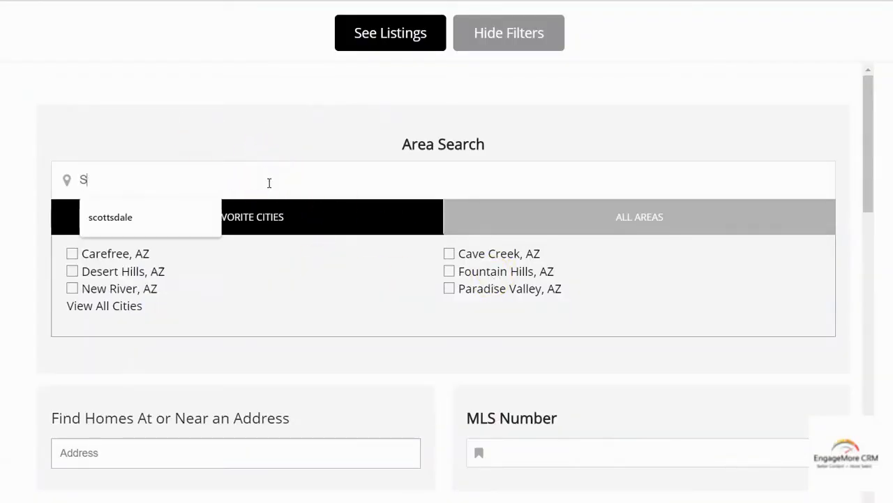
{"action": "type", "text": "COTTSDALE"}
{"action": "key", "text": "Return"}
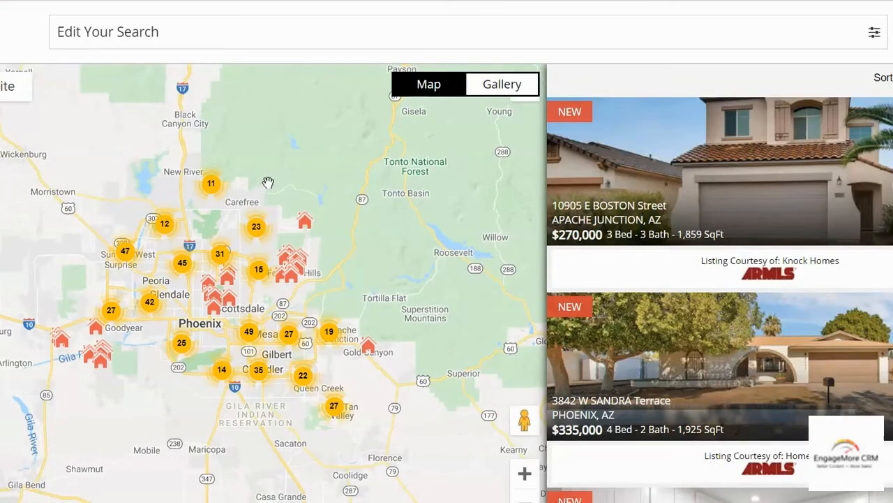
{"action": "scroll", "coordinate": [286, 324], "scroll_direction": "down", "scroll_amount": 2}
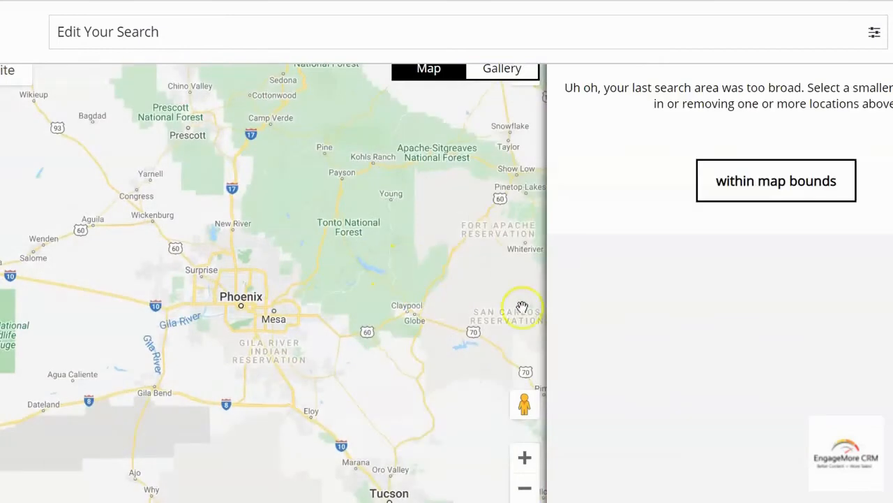
{"action": "left_click_drag", "start_coordinate": [384, 235], "coordinate": [262, 137]}
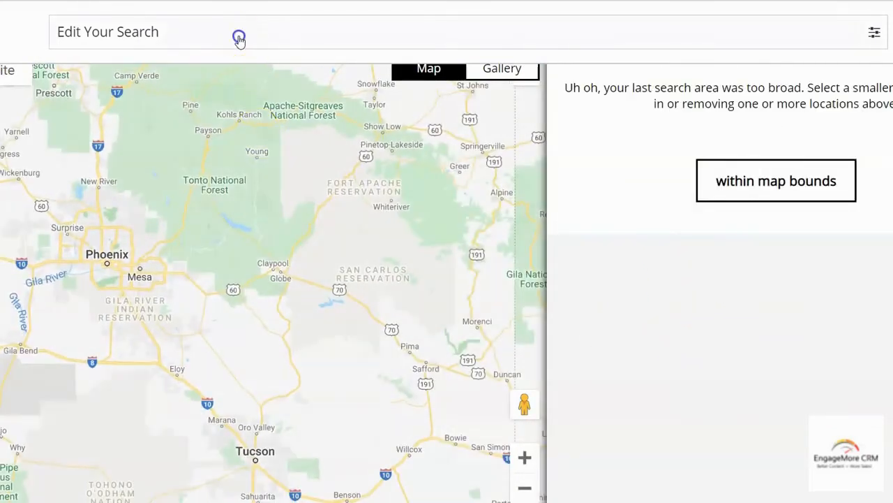
{"action": "left_click", "coordinate": [238, 33]}
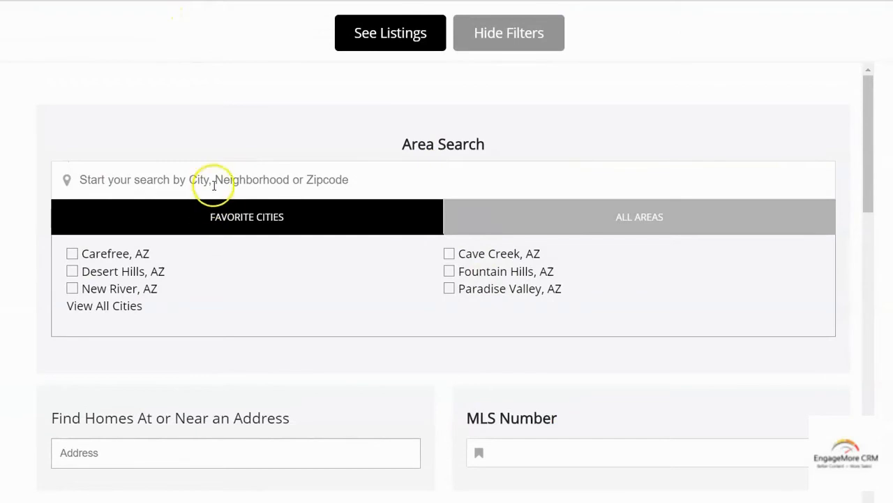
{"action": "left_click", "coordinate": [214, 184]}
{"action": "type", "text": "SCOTTSDALE"}
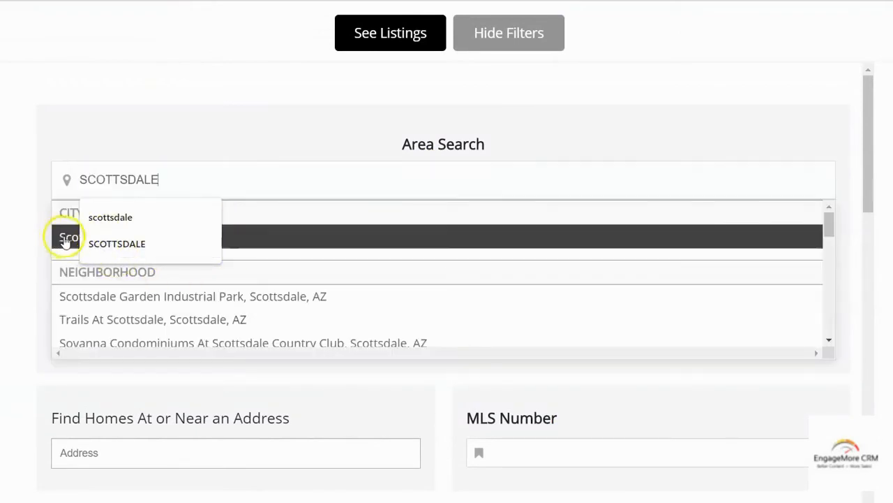
{"action": "left_click", "coordinate": [65, 240]}
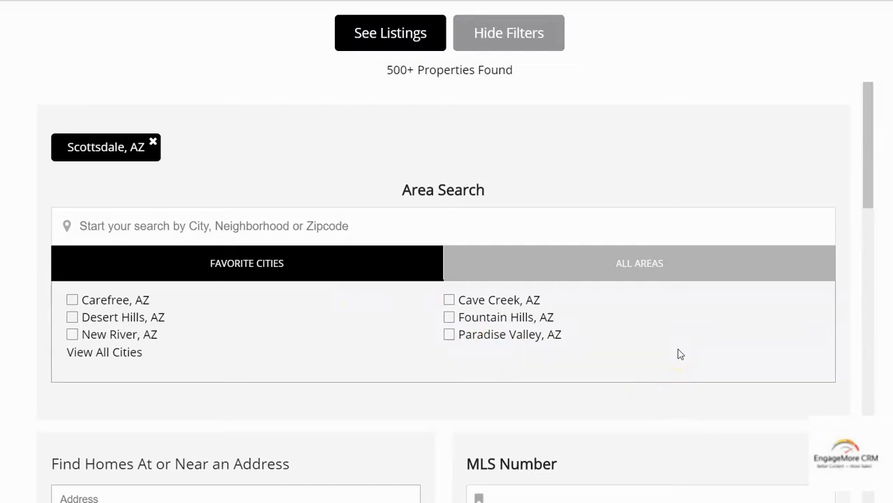
Set the maximum price to $600K and show the matching listings
{"action": "scroll", "coordinate": [681, 354], "scroll_direction": "down", "scroll_amount": 5}
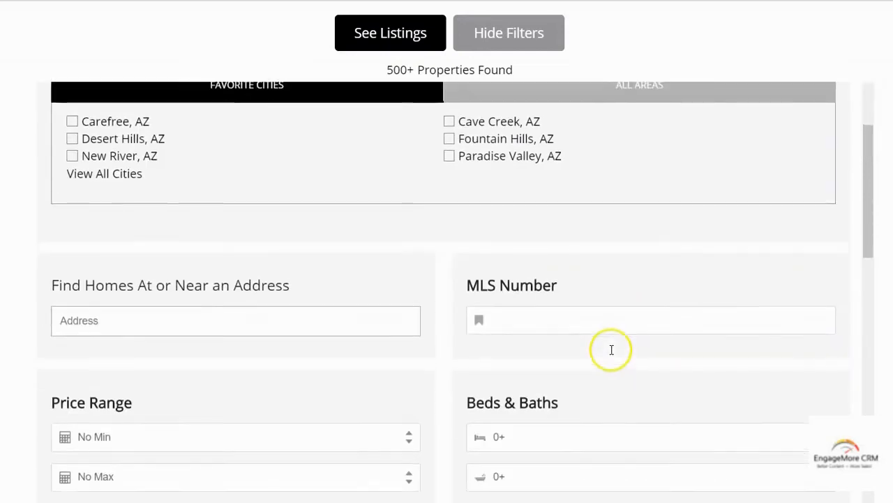
{"action": "left_click", "coordinate": [221, 320]}
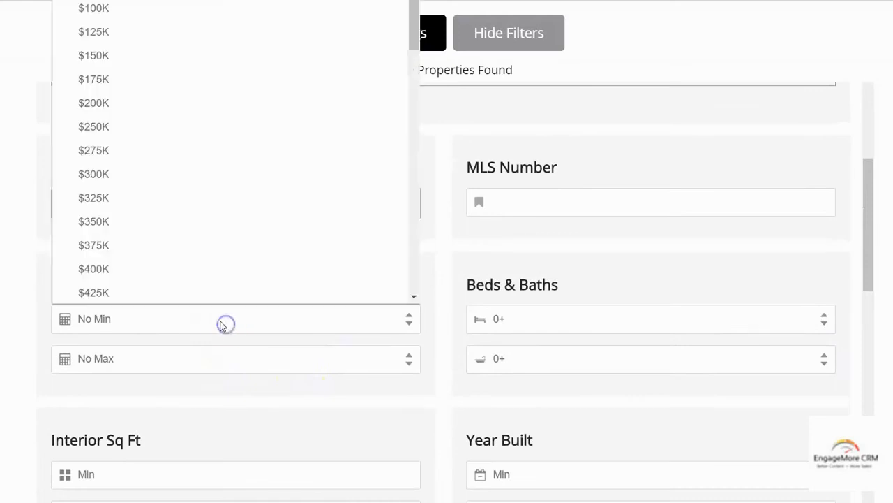
{"action": "scroll", "coordinate": [209, 236], "scroll_direction": "down", "scroll_amount": 2}
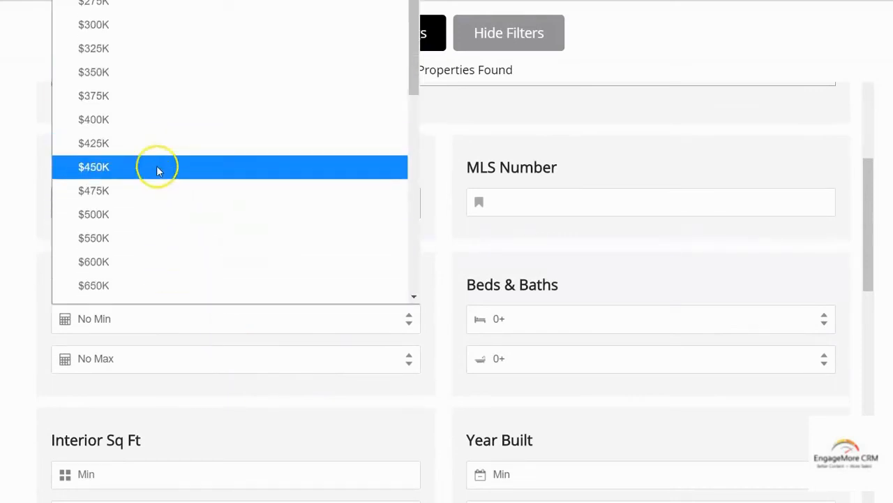
{"action": "left_click", "coordinate": [180, 356]}
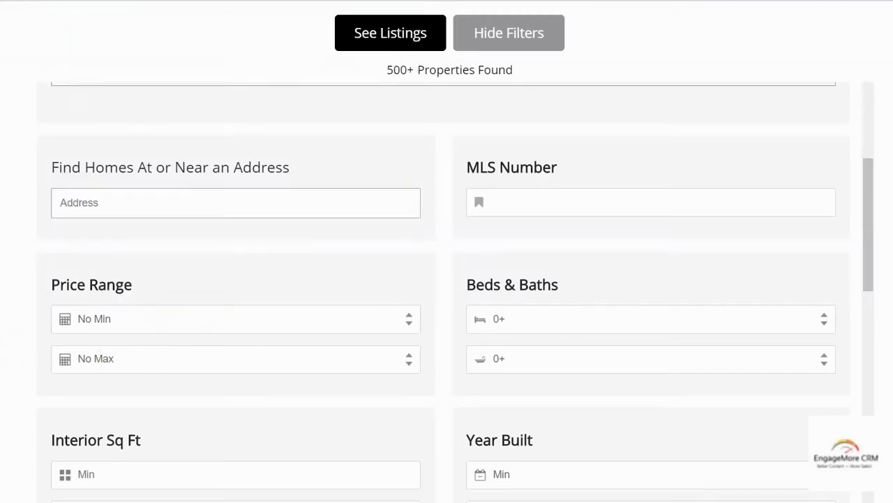
{"action": "left_click", "coordinate": [181, 356]}
{"action": "scroll", "coordinate": [170, 203], "scroll_direction": "down", "scroll_amount": 5}
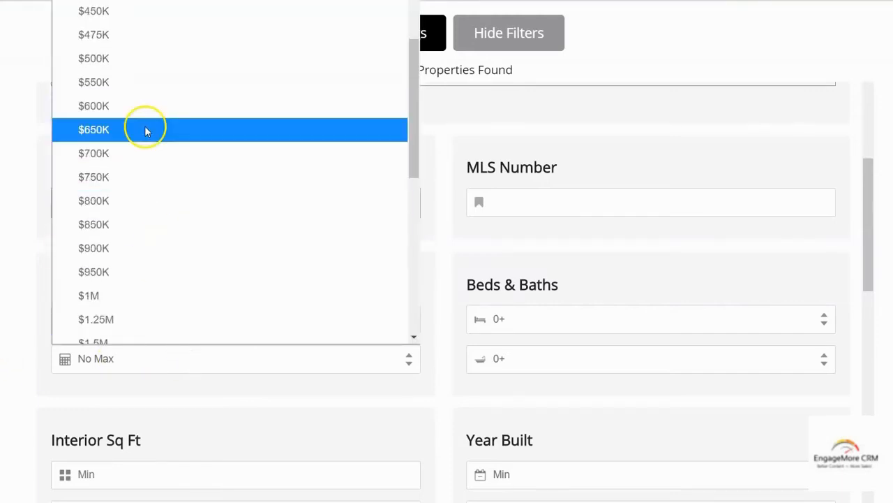
{"action": "left_click", "coordinate": [146, 107]}
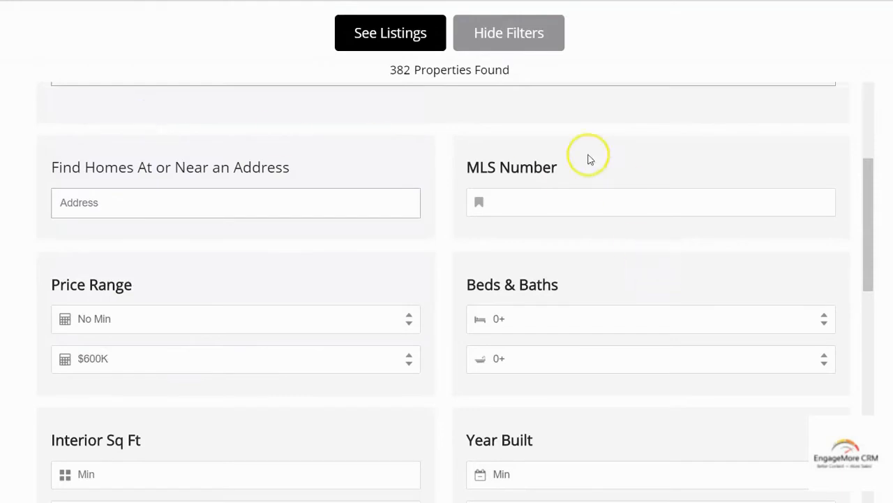
{"action": "left_click", "coordinate": [379, 29]}
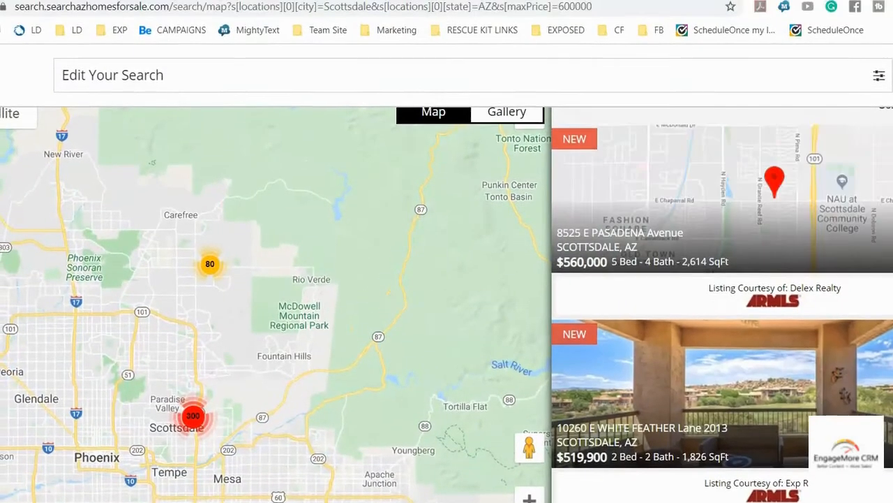
Copy the Scottsdale under-$600K results URL from the address bar
{"action": "left_click_drag", "start_coordinate": [599, 7], "coordinate": [3, 17]}
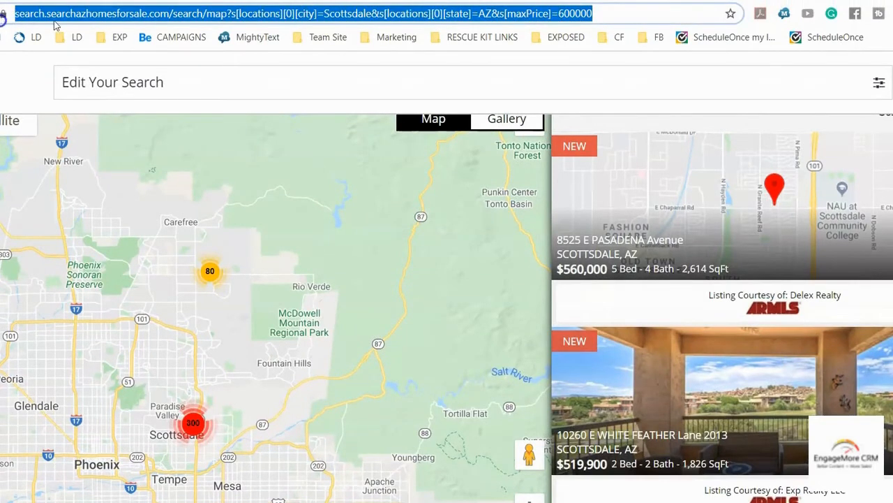
{"action": "right_click", "coordinate": [115, 17]}
{"action": "left_click", "coordinate": [176, 96]}
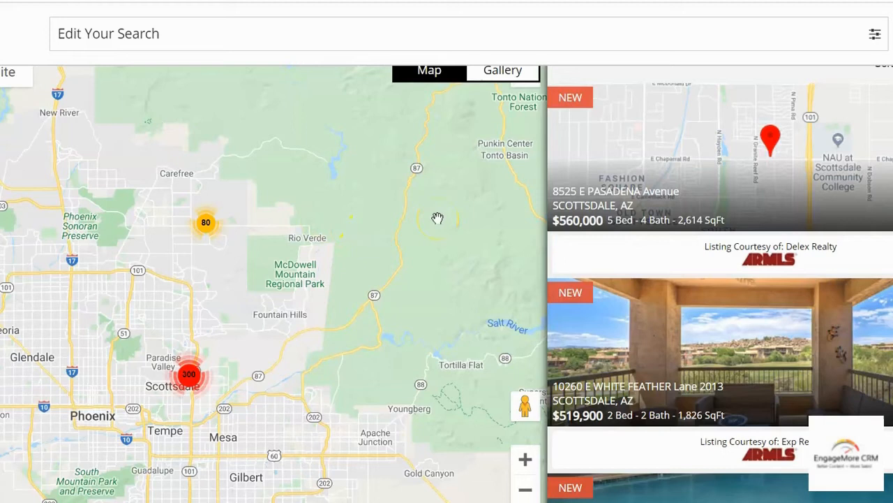
{"action": "mouse_move", "coordinate": [642, 112]}
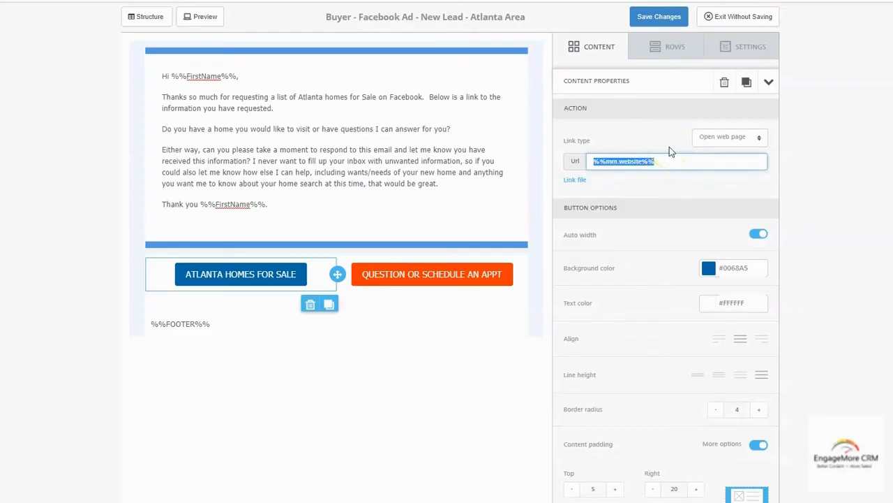
Paste the Scottsdale search URL into the button's Url field, then clear the field completely
{"action": "key", "text": "ctrl+v"}
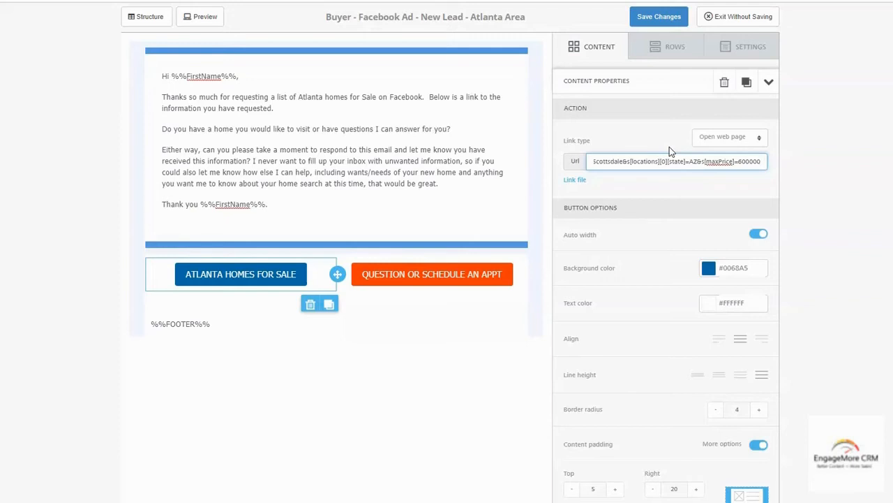
{"action": "key", "text": "ctrl+a"}
{"action": "key", "text": "BackSpace"}
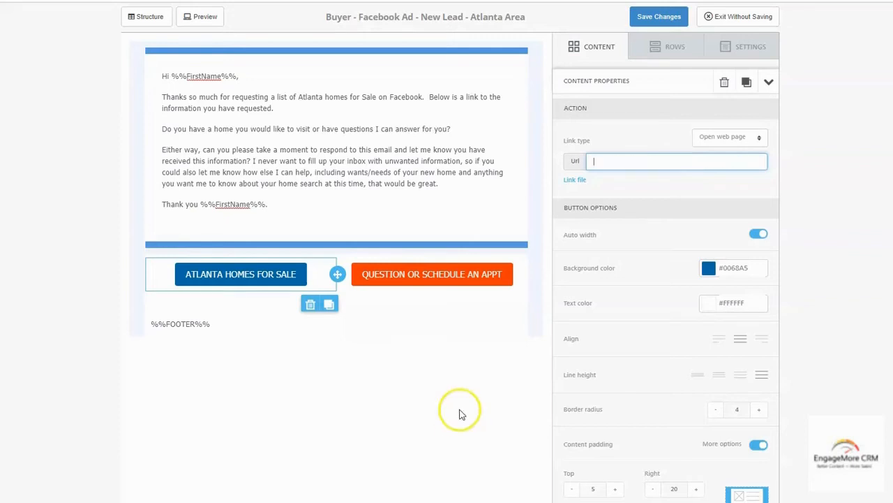
Save the email, widen its content area to 790px in Settings, and save again
{"action": "left_click", "coordinate": [655, 19]}
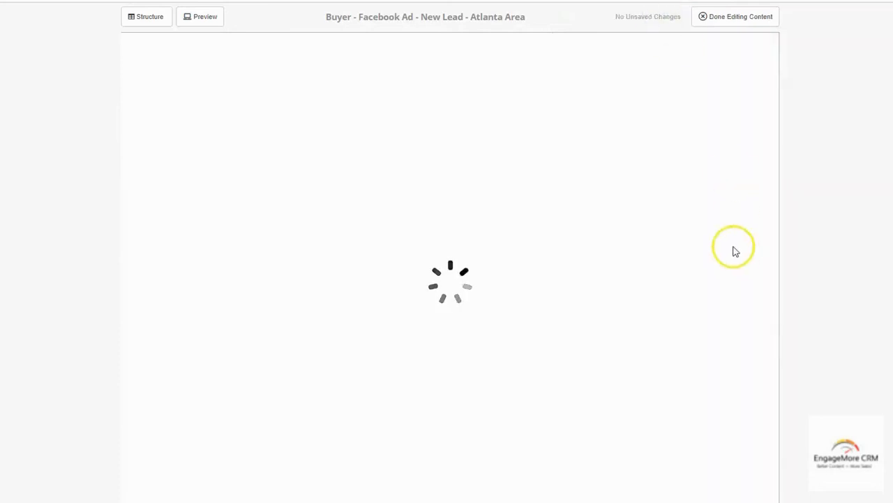
{"action": "left_click", "coordinate": [749, 45]}
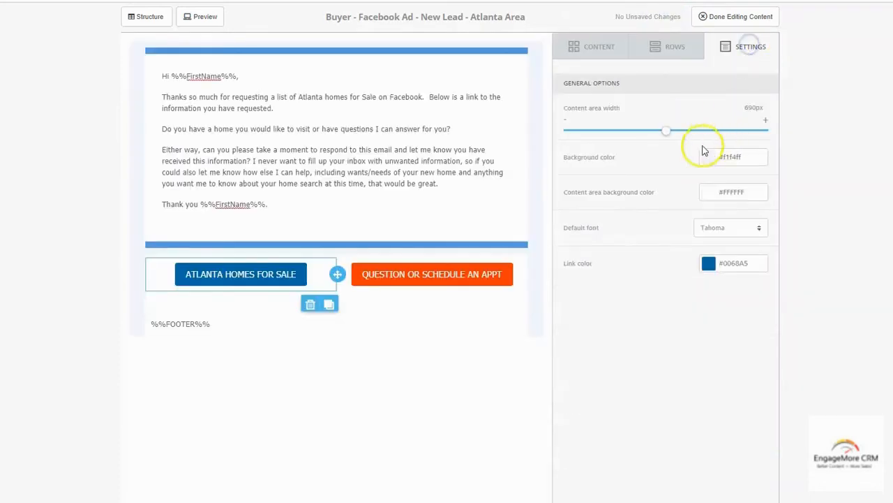
{"action": "left_click_drag", "start_coordinate": [660, 132], "coordinate": [712, 130]}
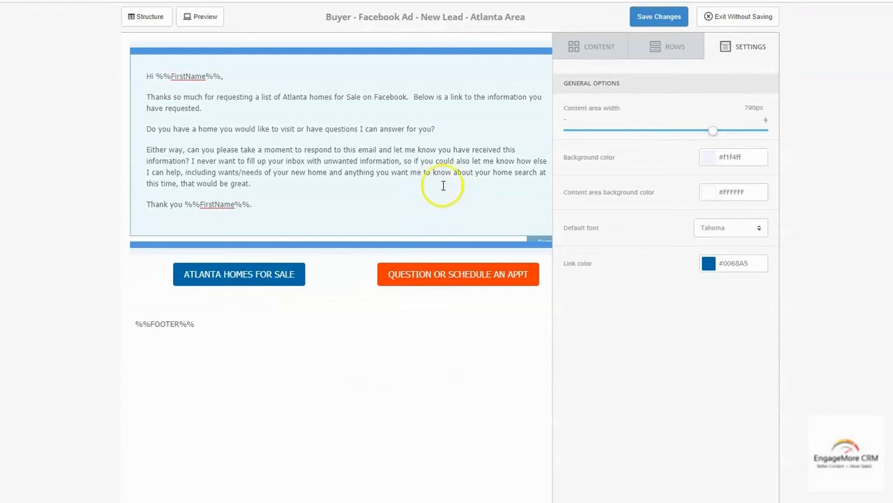
{"action": "left_click", "coordinate": [658, 18]}
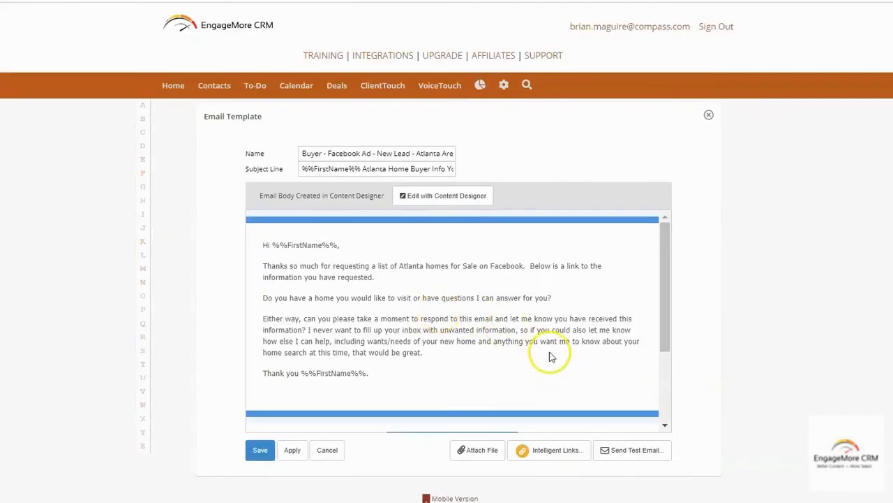
Add an intelligent link on the email's link using CLICK NOTICE FLOWS › INTELLIGENT LINK CLICK NOTICE - WEBSITE
{"action": "left_click", "coordinate": [556, 452]}
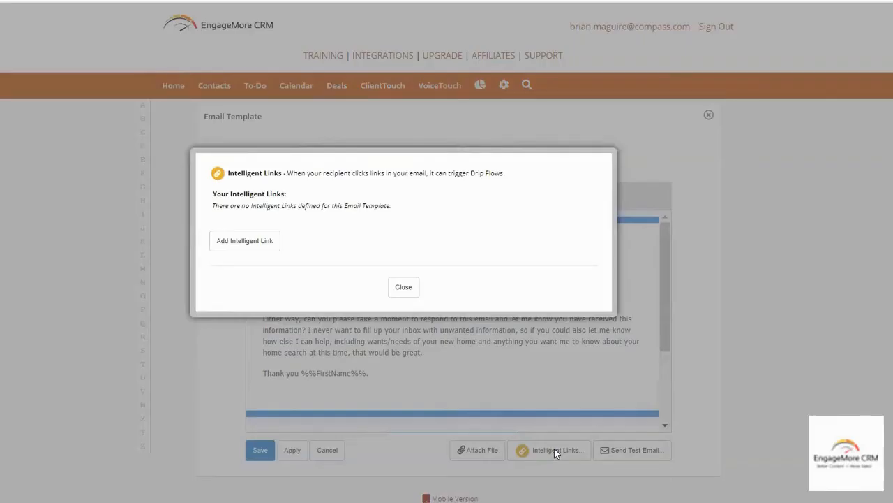
{"action": "left_click", "coordinate": [249, 239]}
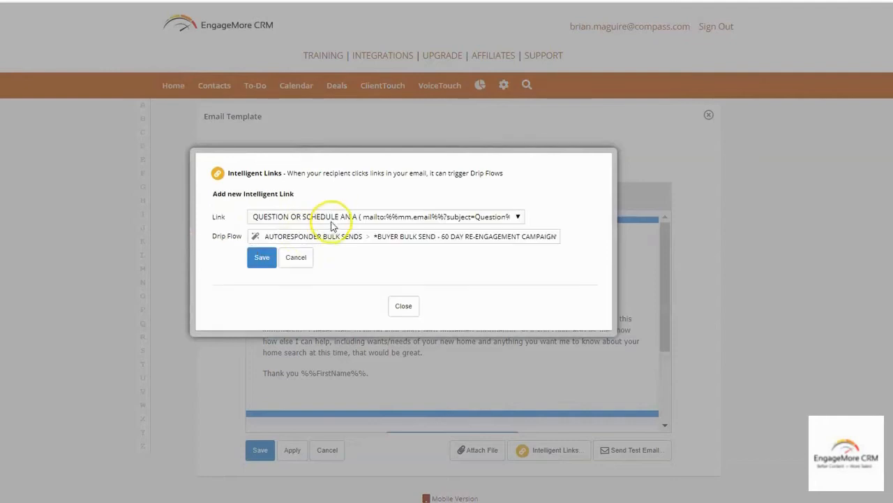
{"action": "left_click", "coordinate": [333, 218]}
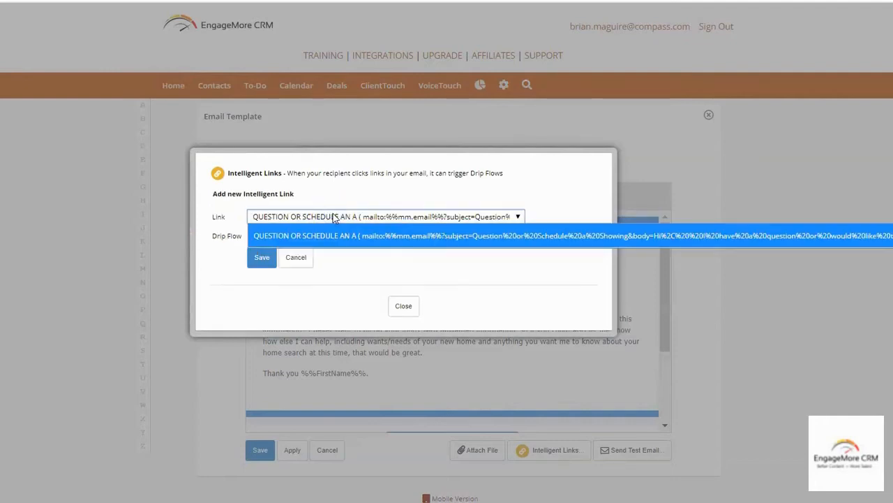
{"action": "left_click", "coordinate": [325, 217]}
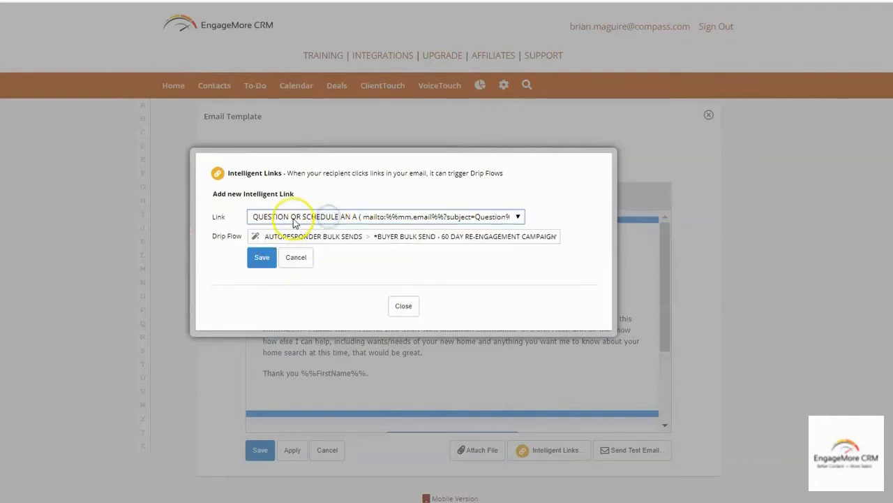
{"action": "left_click", "coordinate": [314, 237]}
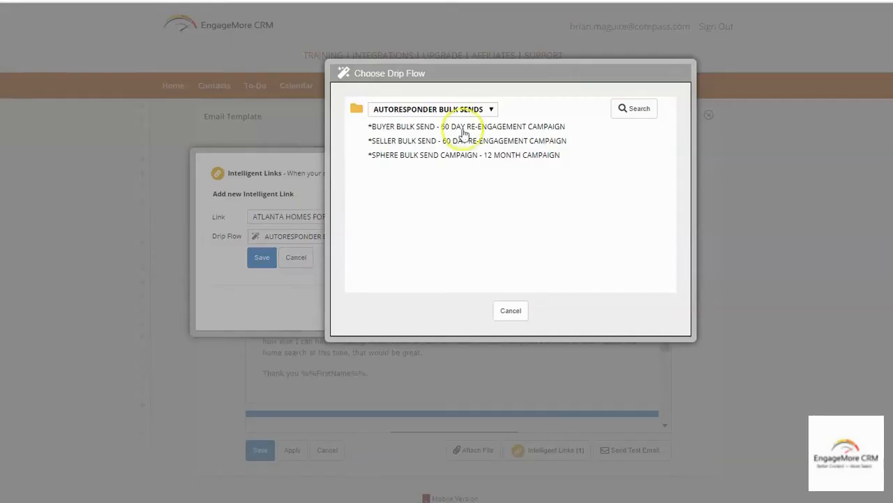
{"action": "left_click", "coordinate": [441, 109]}
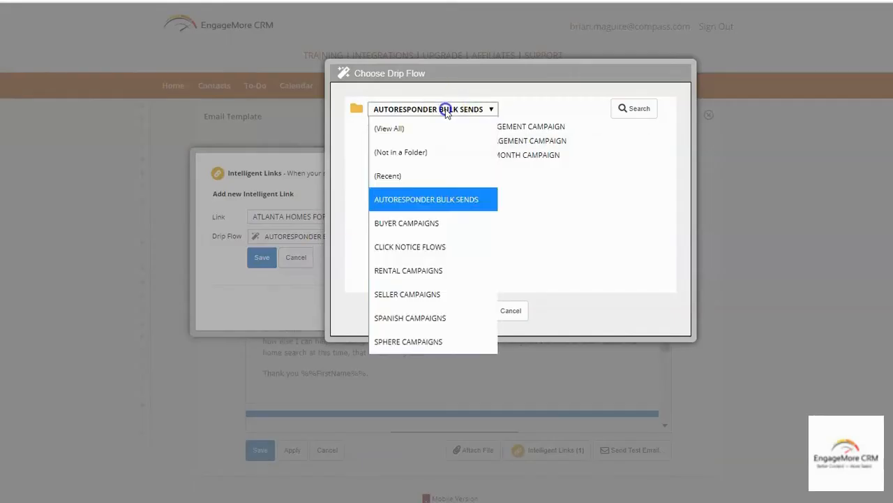
{"action": "left_click", "coordinate": [422, 249]}
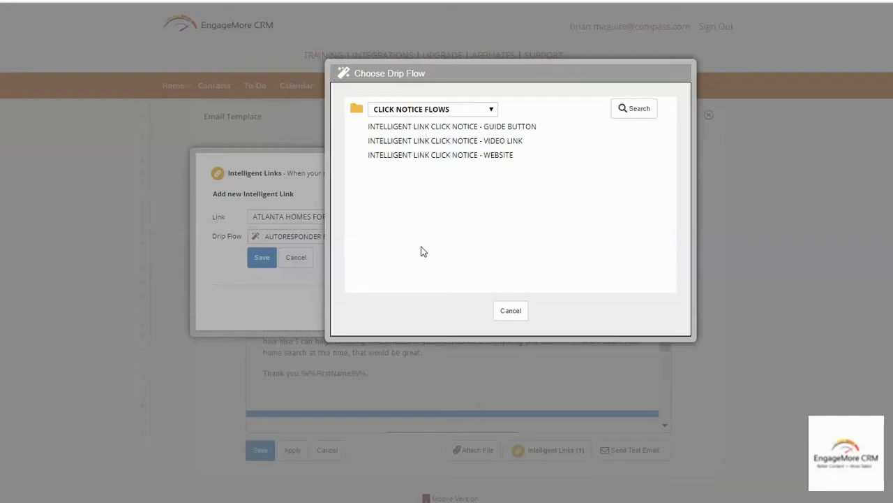
{"action": "left_click", "coordinate": [442, 156]}
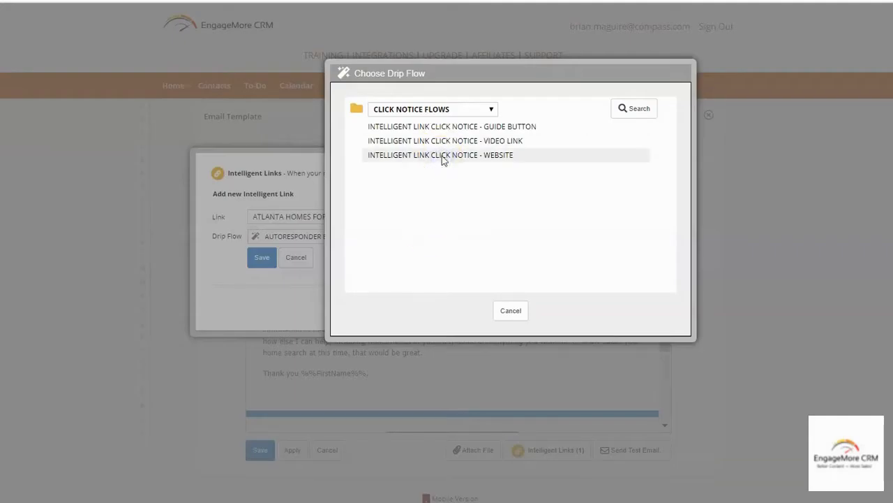
{"action": "left_click", "coordinate": [262, 258]}
{"action": "left_click", "coordinate": [404, 319]}
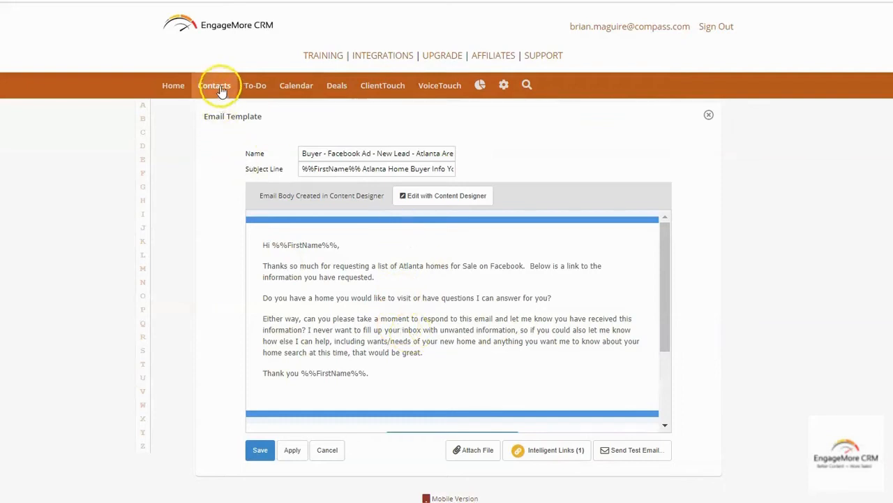
Go to Settings › Drip Flows and open BUYER - FACEBOOK LOH ATLANTA
{"action": "left_click", "coordinate": [504, 86]}
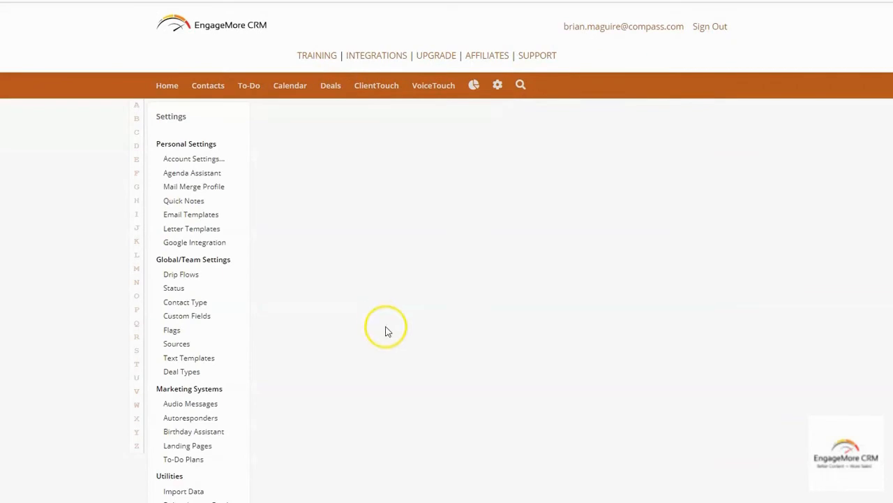
{"action": "left_click", "coordinate": [183, 278]}
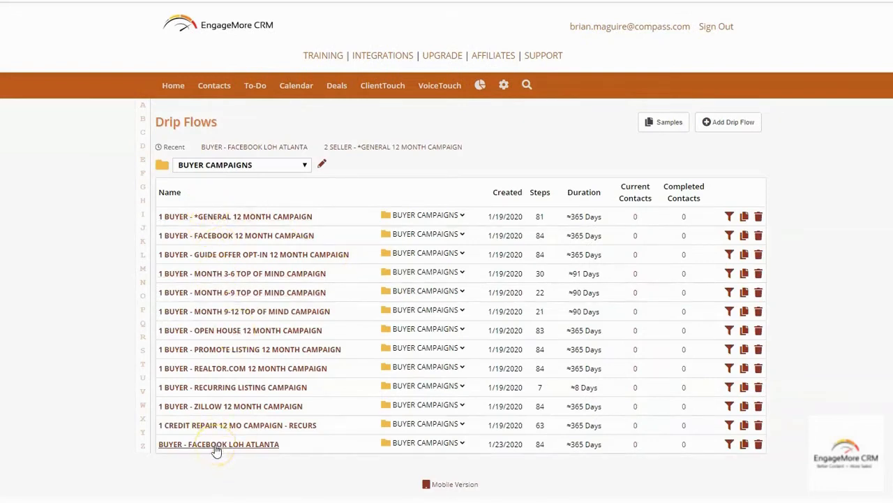
{"action": "left_click", "coordinate": [217, 445]}
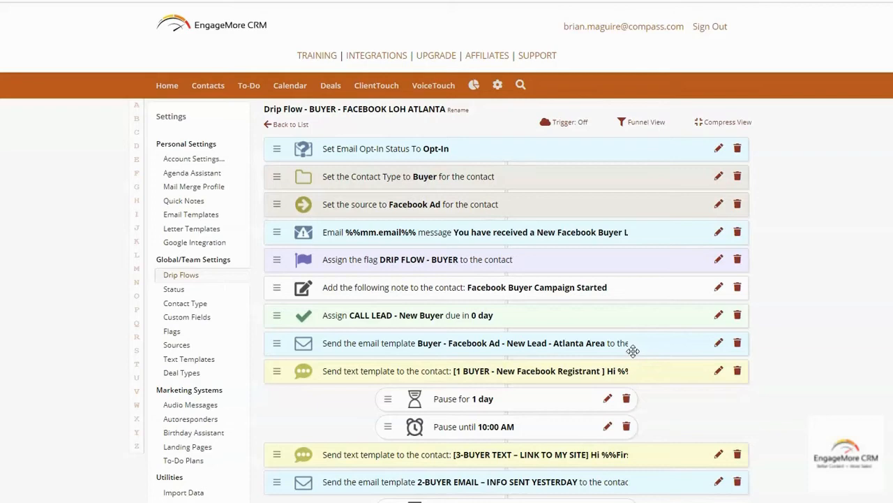
Unlock the first text step and reword it to 'a list of Atlanta Homes for sale on Facebook'
{"action": "left_click", "coordinate": [719, 370]}
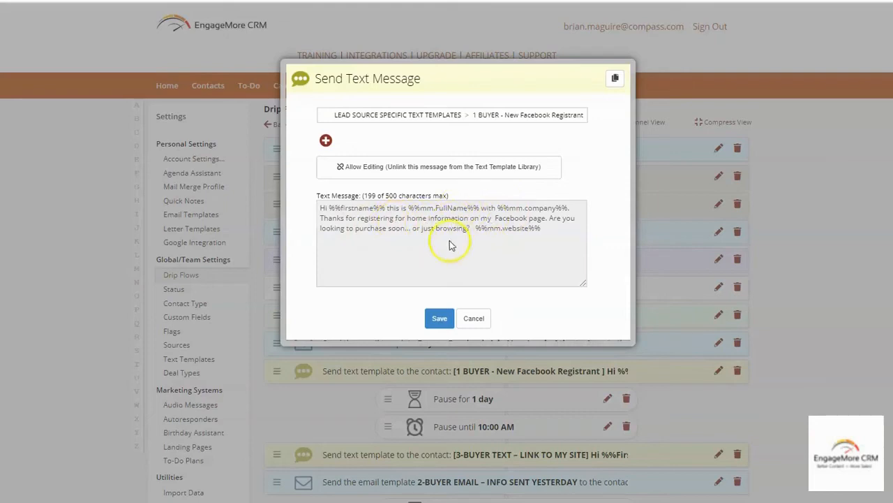
{"action": "left_click", "coordinate": [429, 167]}
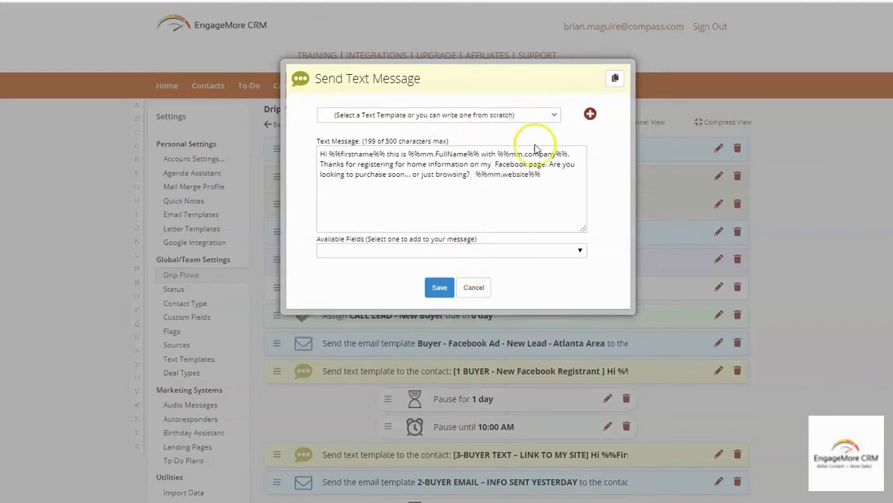
{"action": "left_click", "coordinate": [412, 163]}
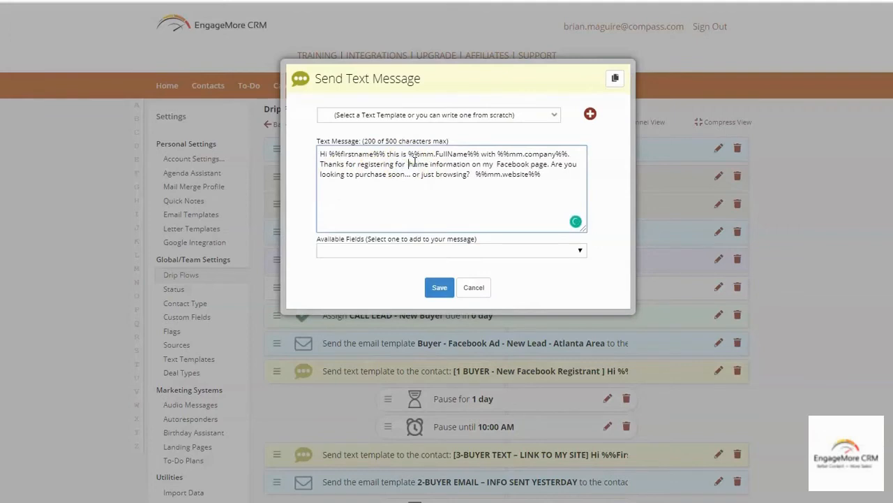
{"action": "key", "text": "BackSpace"}
{"action": "key", "text": "BackSpace"}
{"action": "key", "text": "BackSpace"}
{"action": "type", "text": "a"}
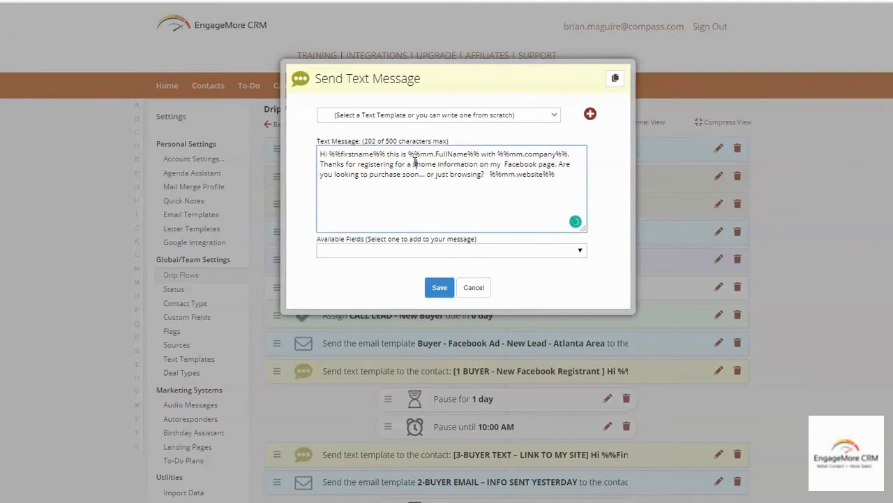
{"action": "key", "text": "BackSpace"}
{"action": "key", "text": "BackSpace"}
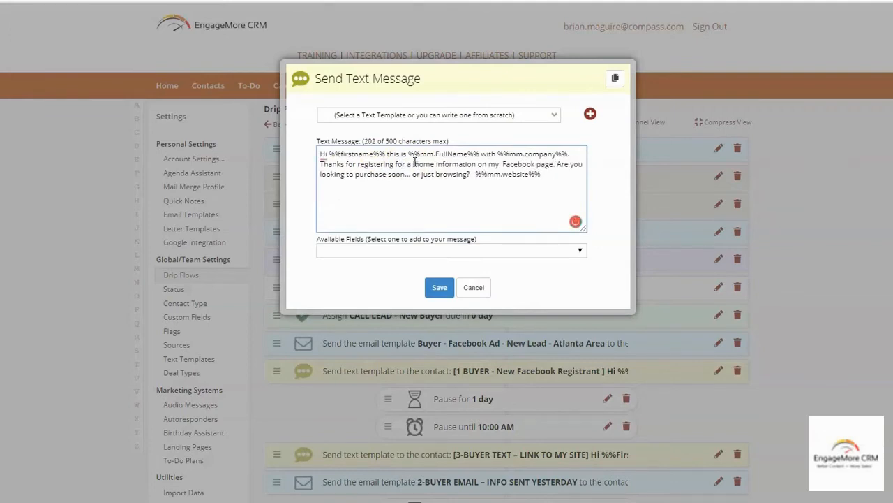
{"action": "type", "text": "list of "}
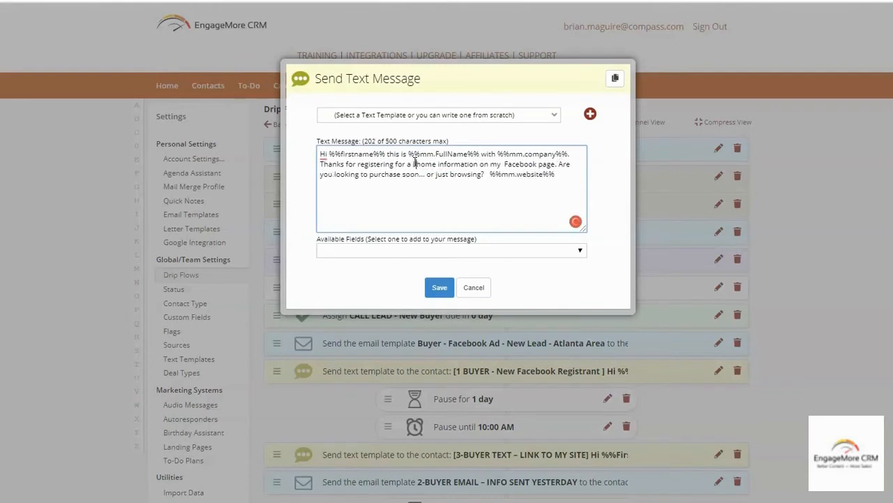
{"action": "type", "text": "At "}
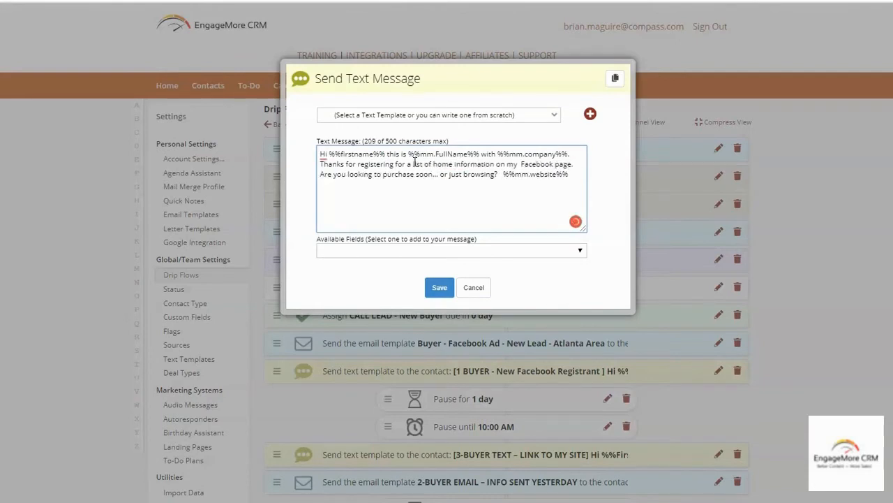
{"action": "type", "text": "lanta Home so"}
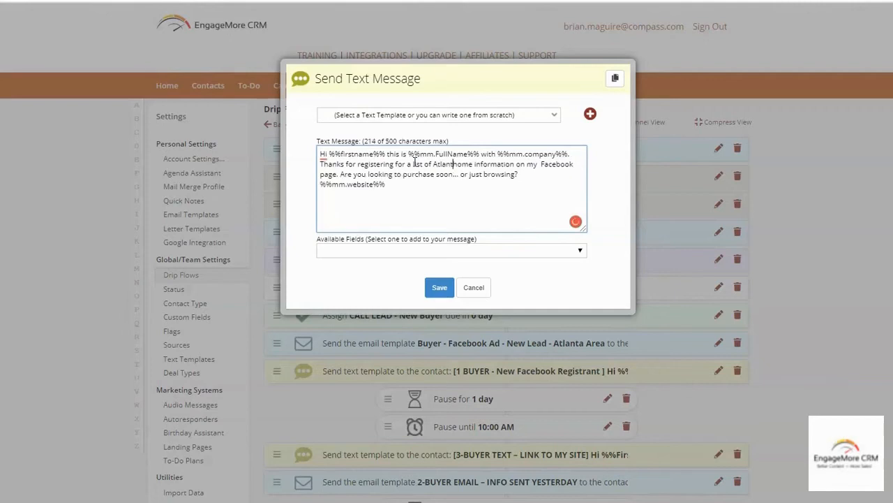
{"action": "type", "text": "fr"}
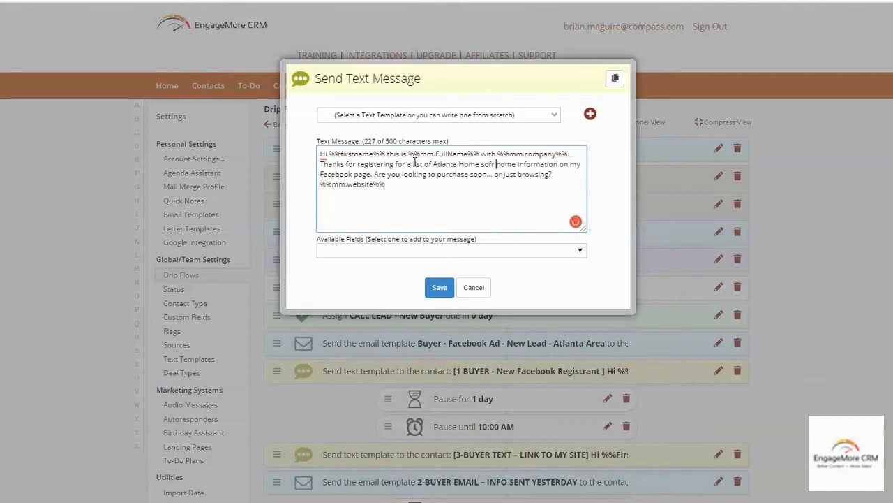
{"action": "key", "text": "BackSpace"}
{"action": "key", "text": "BackSpace"}
{"action": "key", "text": "BackSpace"}
{"action": "key", "text": "BackSpace"}
{"action": "key", "text": "BackSpace"}
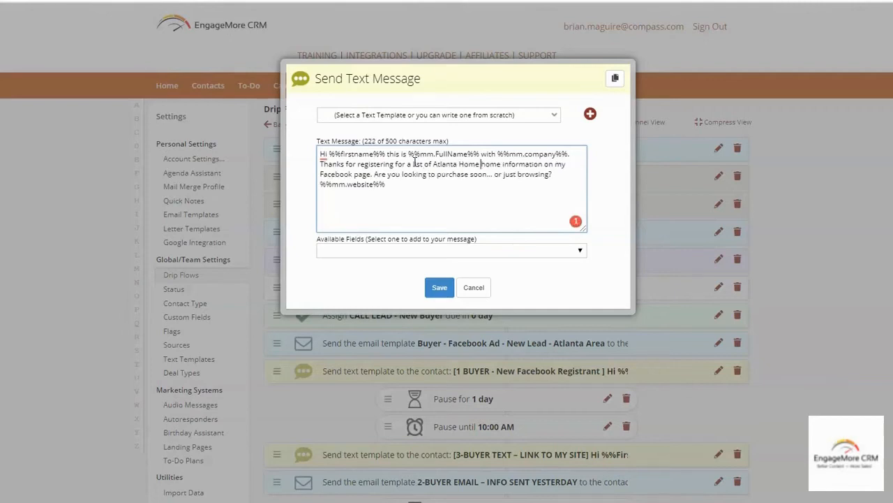
{"action": "type", "text": "s for sale"}
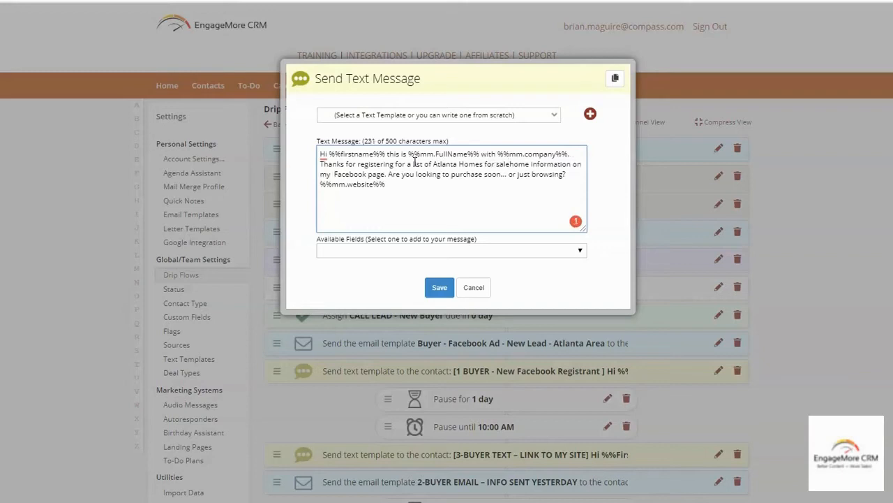
{"action": "key", "text": "Delete"}
{"action": "key", "text": "Delete"}
{"action": "key", "text": "Delete"}
{"action": "key", "text": "Delete"}
{"action": "key", "text": "Delete"}
{"action": "key", "text": "Delete"}
{"action": "key", "text": "Delete"}
{"action": "key", "text": "Delete"}
{"action": "key", "text": "Delete"}
{"action": "key", "text": "Delete"}
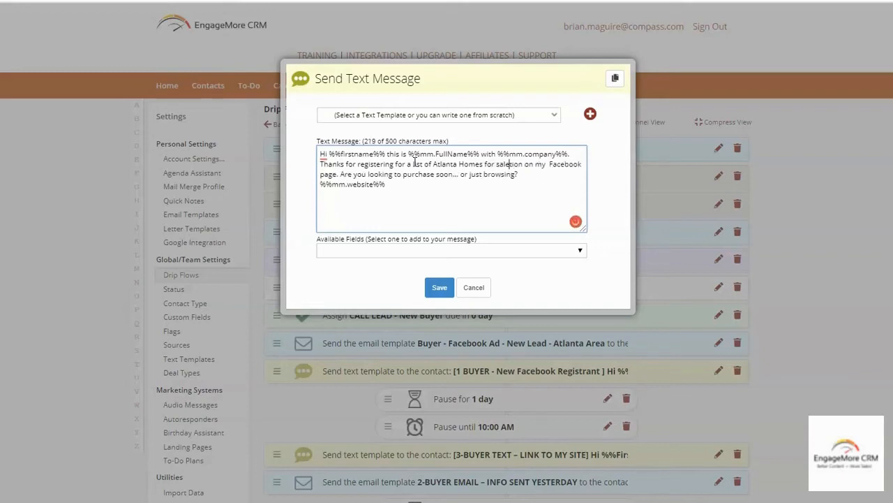
{"action": "key", "text": "Delete"}
{"action": "key", "text": "Delete"}
{"action": "key", "text": "Delete"}
{"action": "key", "text": "Delete"}
{"action": "key", "text": "Delete"}
{"action": "key", "text": "Delete"}
{"action": "key", "text": "Delete"}
{"action": "key", "text": "Delete"}
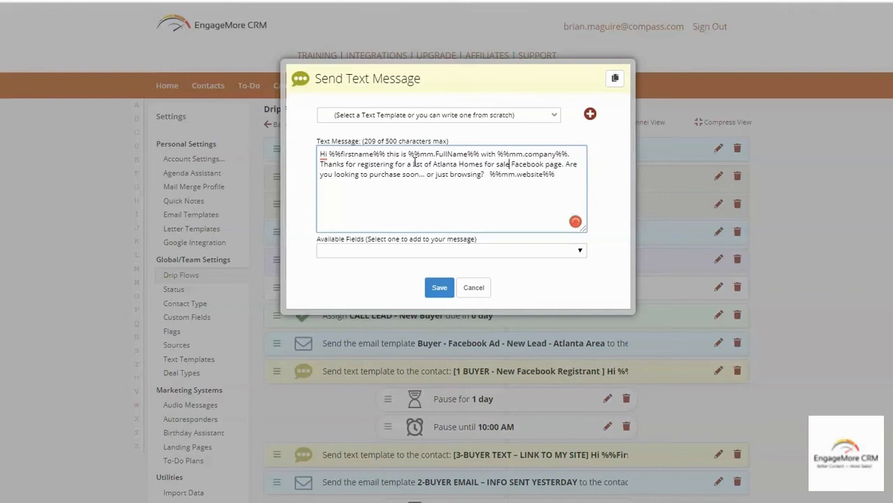
{"action": "type", "text": "on"}
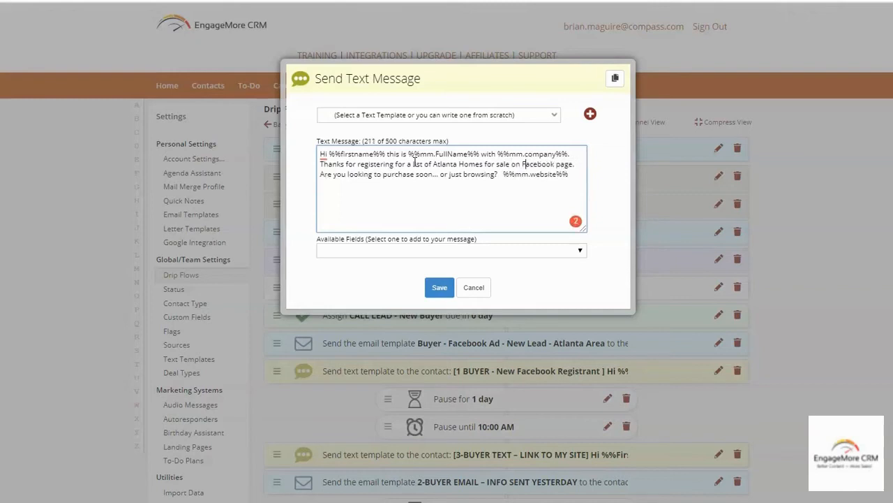
{"action": "key", "text": "Delete"}
{"action": "key", "text": "Delete"}
{"action": "key", "text": "Delete"}
{"action": "key", "text": "Delete"}
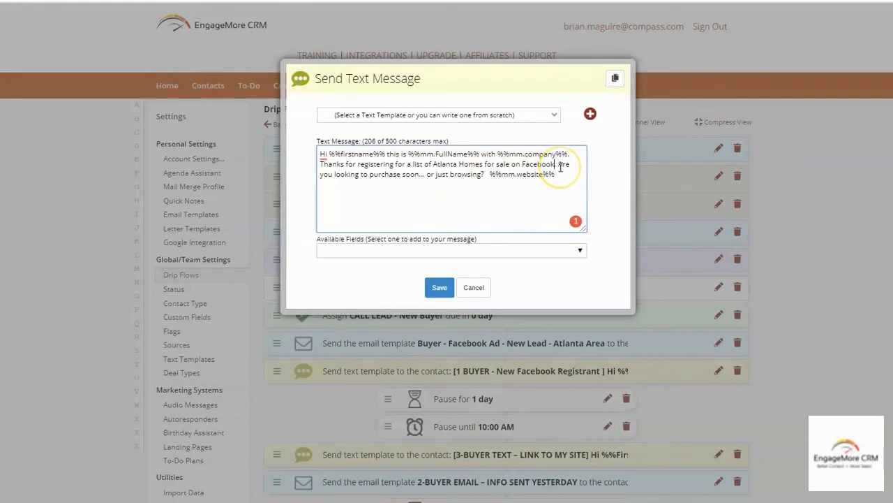
Delete the %%mm.website%% merge field from the message and save the step
{"action": "left_click", "coordinate": [490, 173]}
{"action": "left_click_drag", "start_coordinate": [491, 174], "coordinate": [607, 171]}
{"action": "key", "text": "BackSpace"}
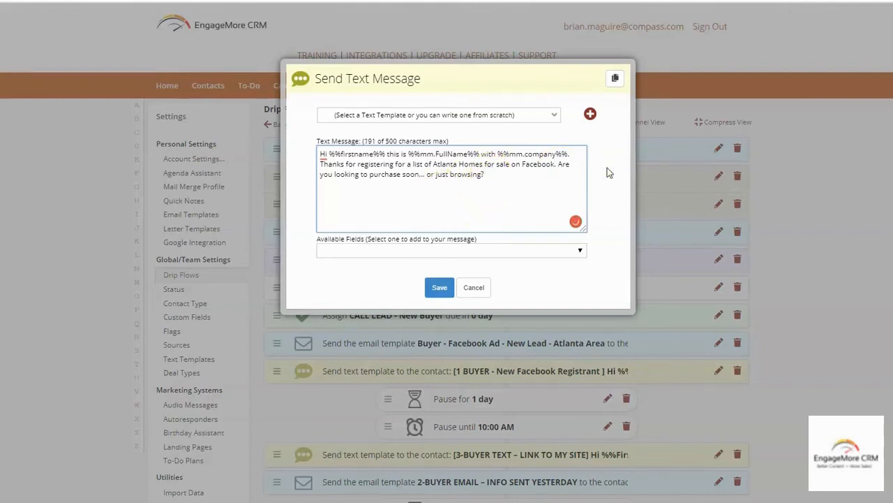
{"action": "left_click", "coordinate": [385, 170]}
{"action": "left_click", "coordinate": [439, 289]}
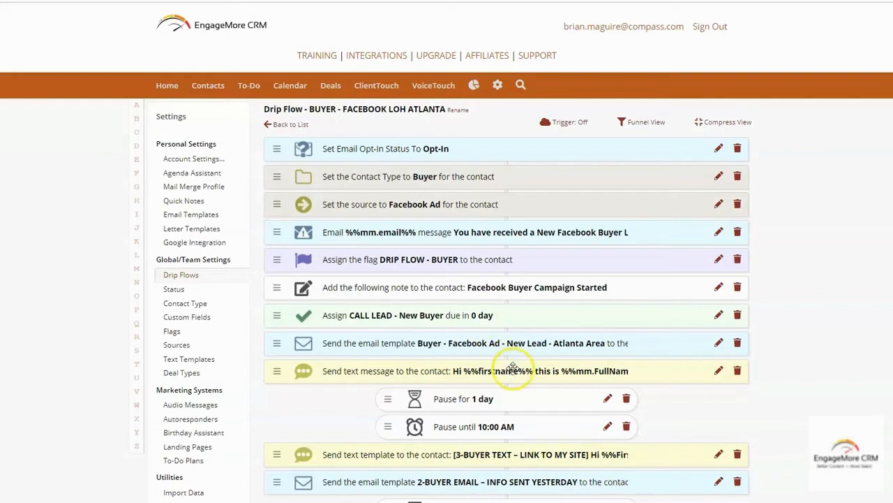
Append 'The list is on it's way to your email inbox.' after the Facebook sentence and save
{"action": "left_click", "coordinate": [719, 371]}
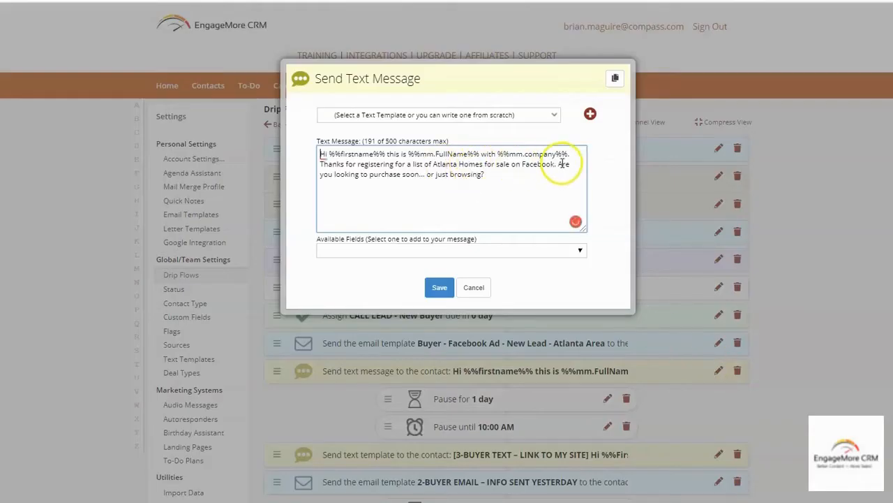
{"action": "left_click", "coordinate": [559, 164]}
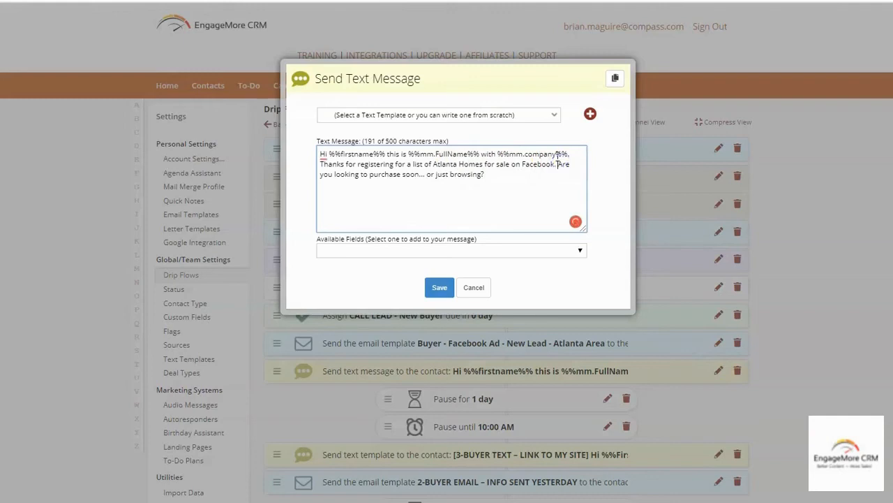
{"action": "type", "text": "The lis"}
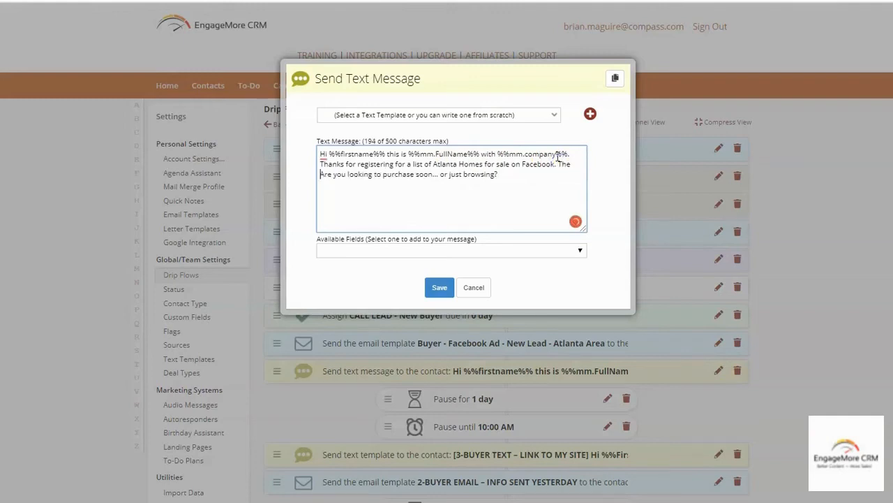
{"action": "type", "text": "t is on it's"}
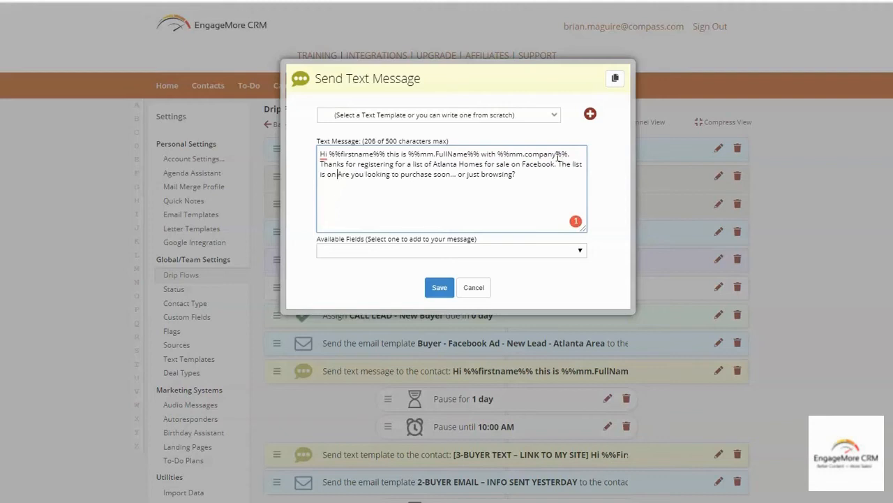
{"action": "type", "text": " way to your inb"}
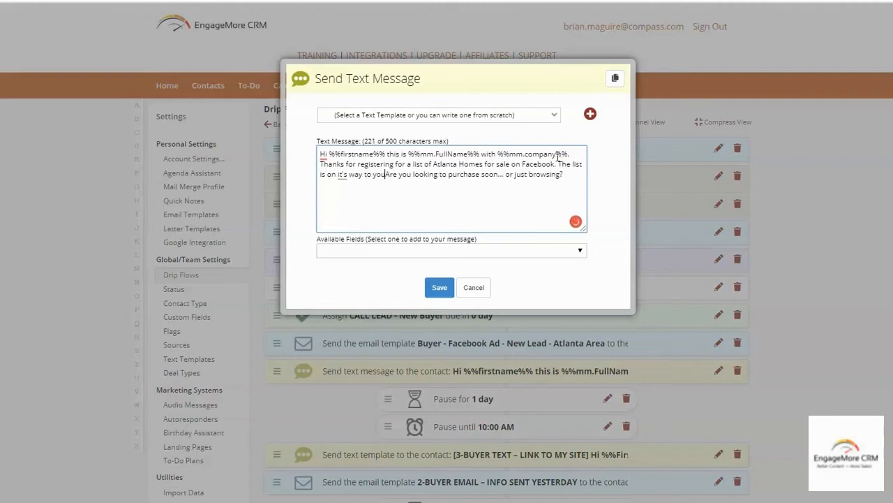
{"action": "type", "text": "ox. "}
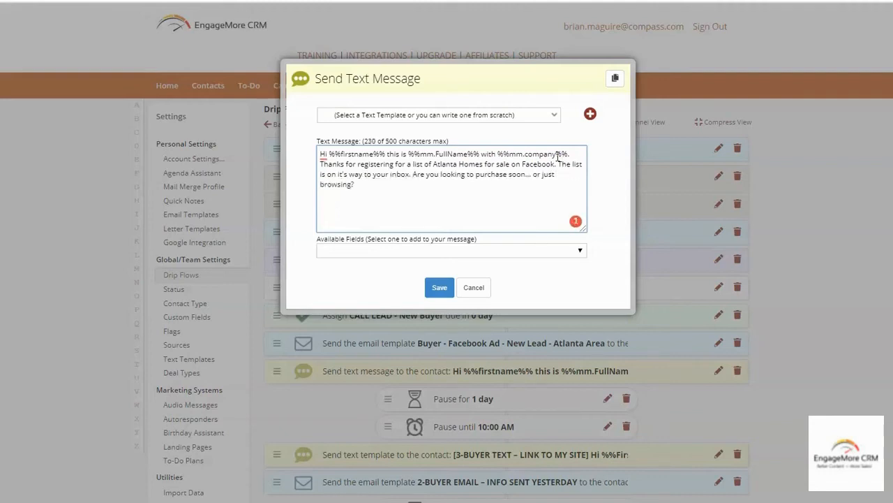
{"action": "type", "text": "email"}
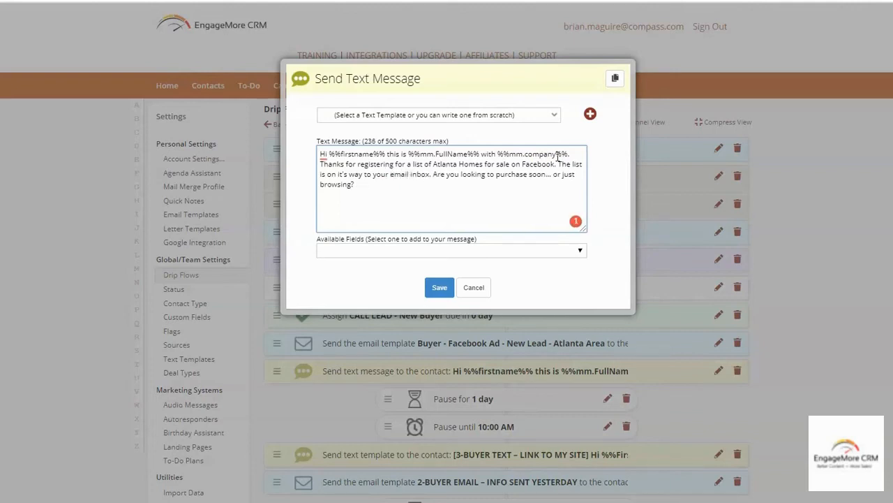
{"action": "left_click", "coordinate": [440, 287]}
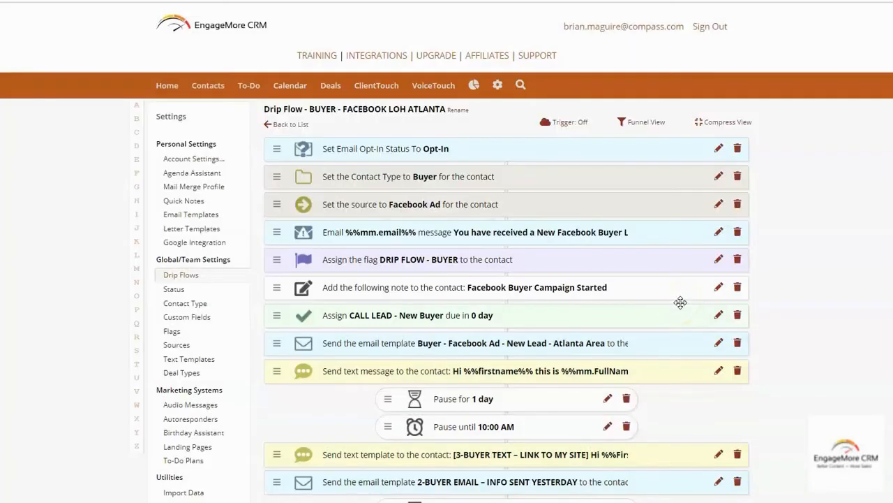
{"action": "scroll", "coordinate": [684, 315], "scroll_direction": "down", "scroll_amount": 1}
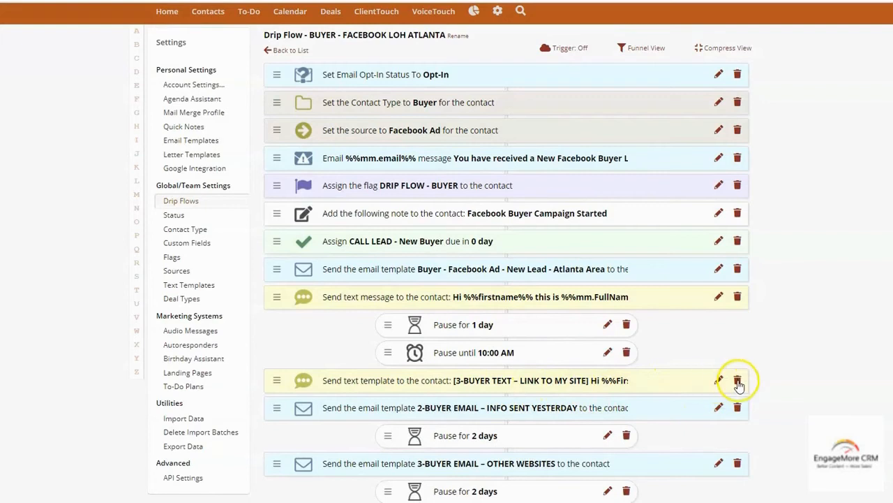
{"action": "scroll", "coordinate": [514, 409], "scroll_direction": "down", "scroll_amount": 1}
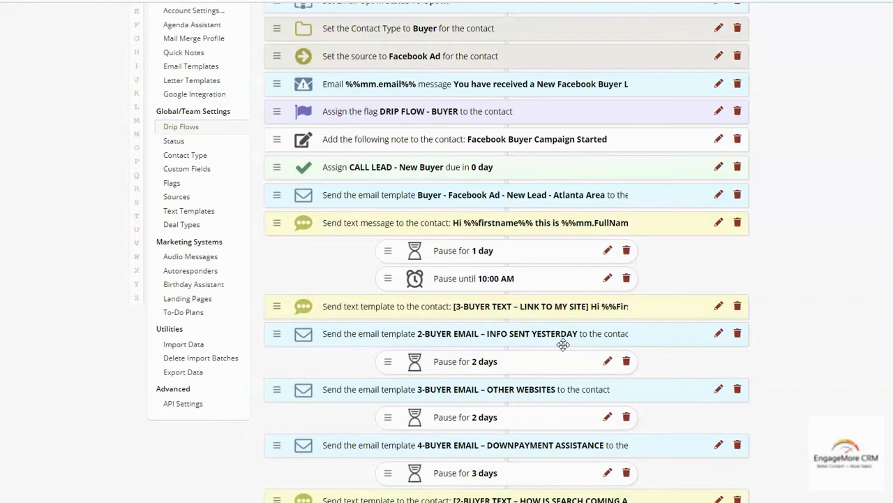
{"action": "scroll", "coordinate": [777, 335], "scroll_direction": "down", "scroll_amount": 2}
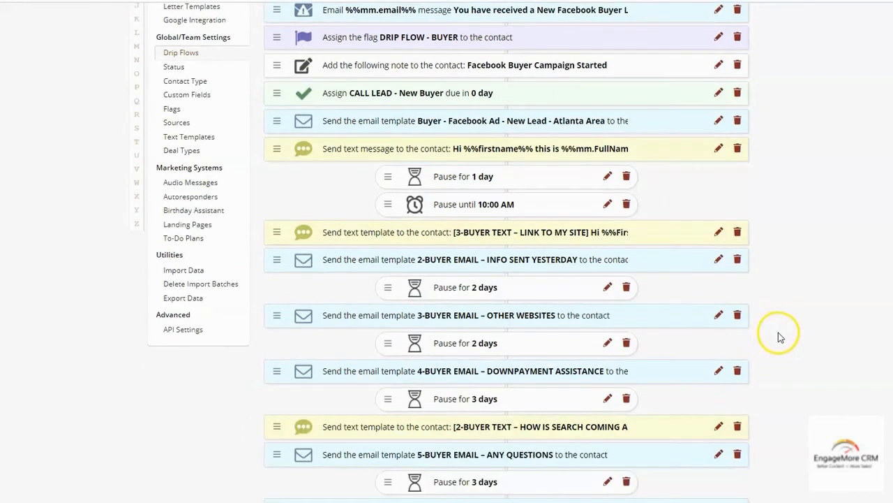
{"action": "scroll", "coordinate": [800, 332], "scroll_direction": "down", "scroll_amount": 4}
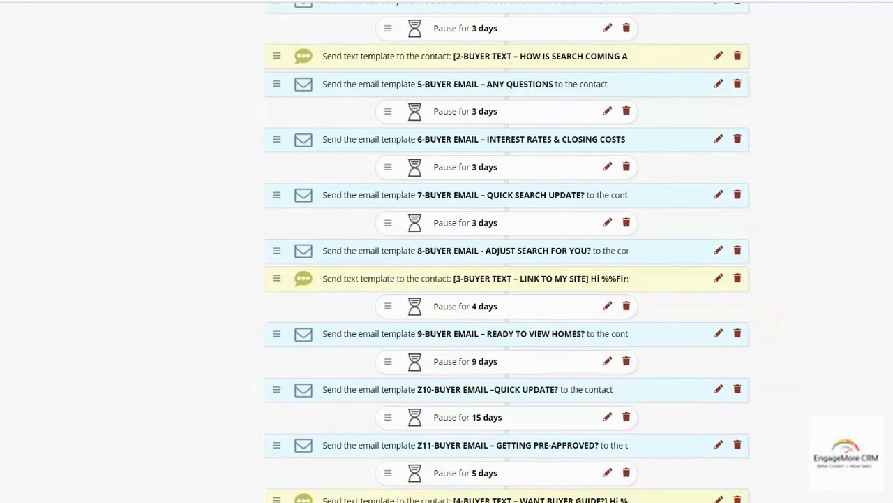
{"action": "scroll", "coordinate": [508, 279], "scroll_direction": "up", "scroll_amount": 10}
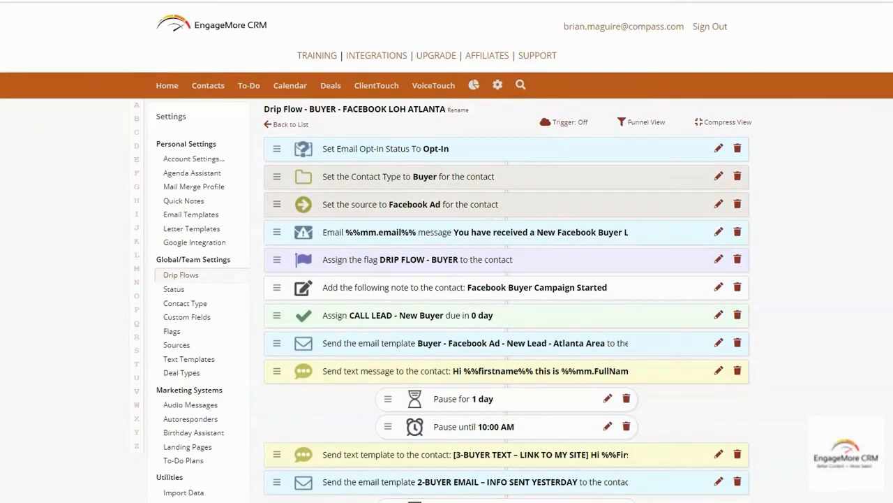
Enable the Facebook buyer drip flow trigger and copy its Trigger URL to the clipboard
{"action": "left_click", "coordinate": [565, 123]}
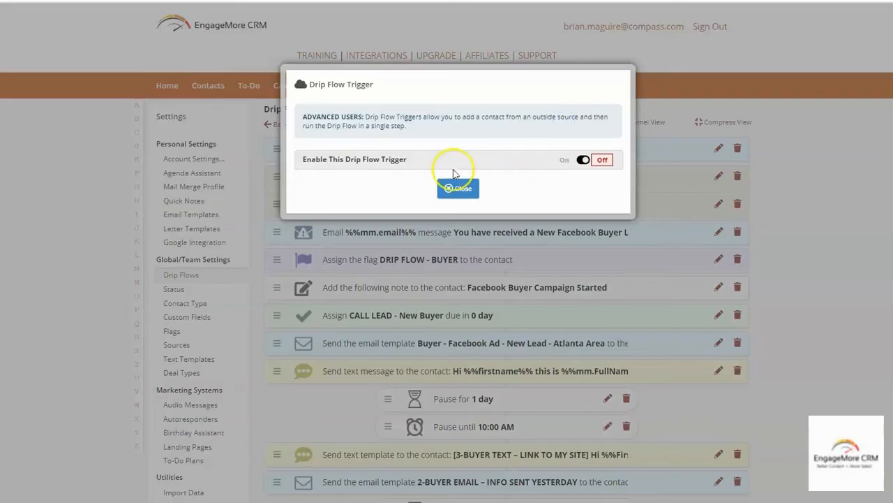
{"action": "left_click", "coordinate": [579, 160]}
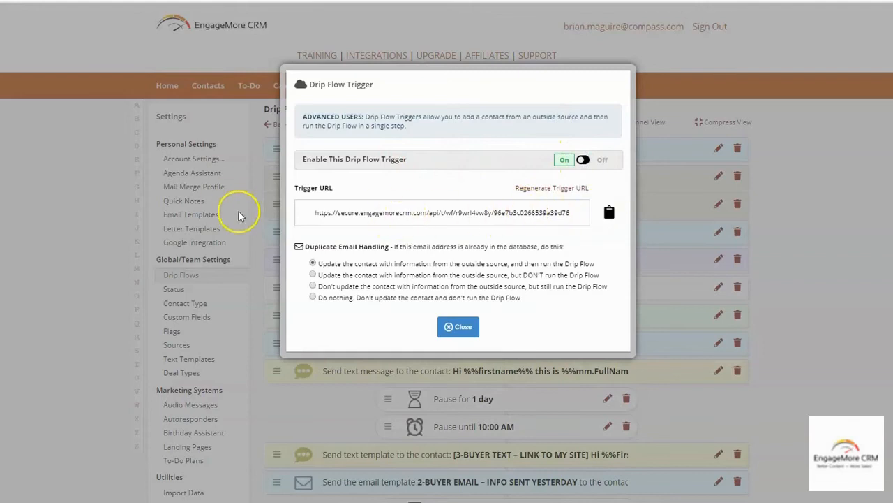
{"action": "left_click", "coordinate": [612, 215]}
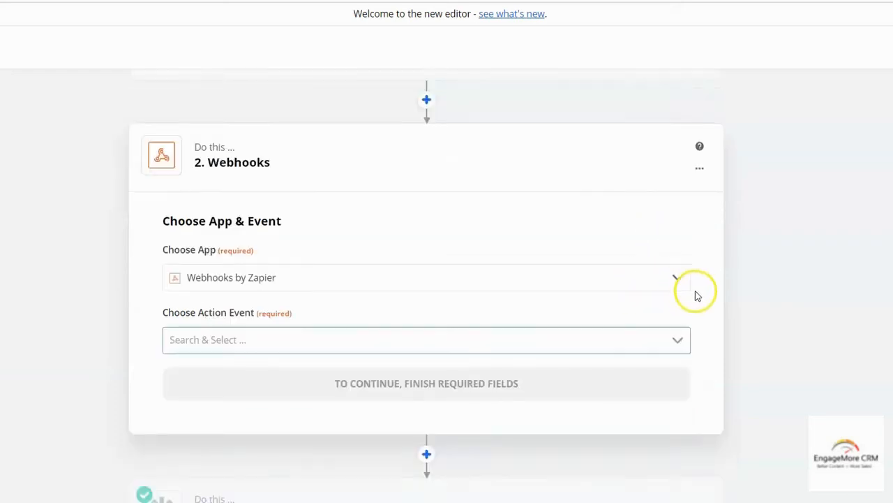
{"action": "scroll", "coordinate": [695, 295], "scroll_direction": "down", "scroll_amount": 1}
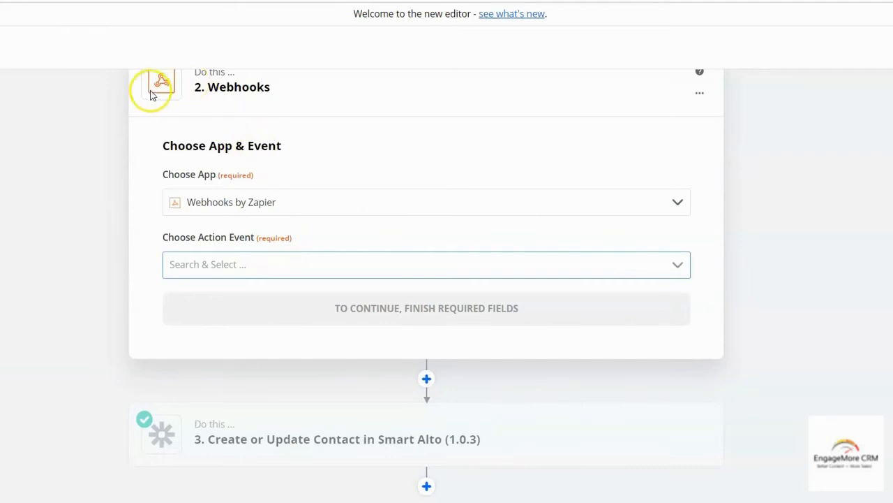
Set step 2 to Webhooks by Zapier with POST as the action event
{"action": "left_click", "coordinate": [310, 205]}
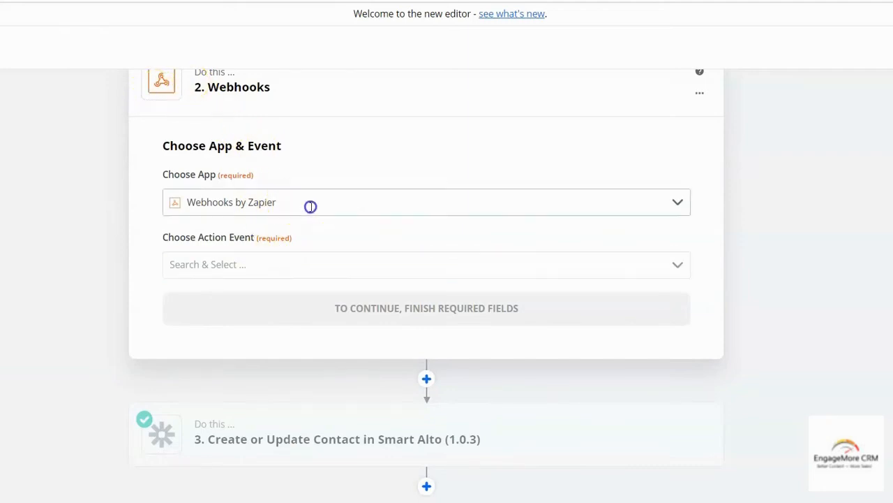
{"action": "left_click", "coordinate": [312, 206]}
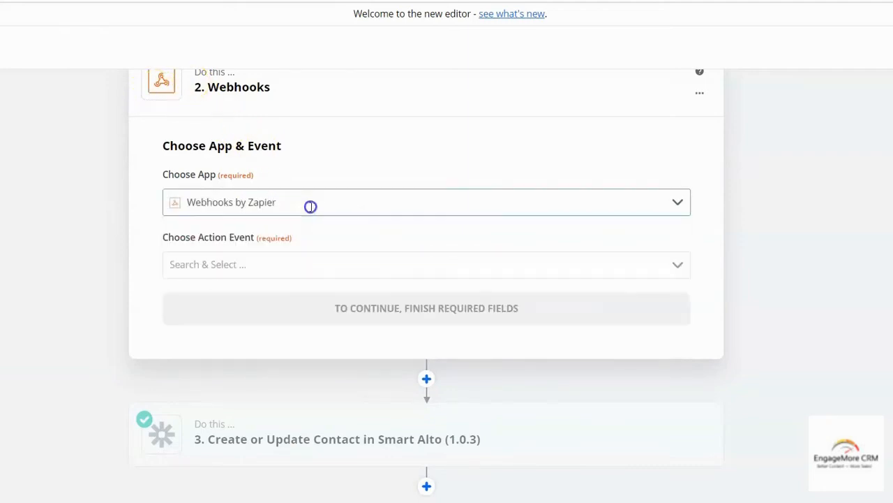
{"action": "left_click", "coordinate": [313, 266]}
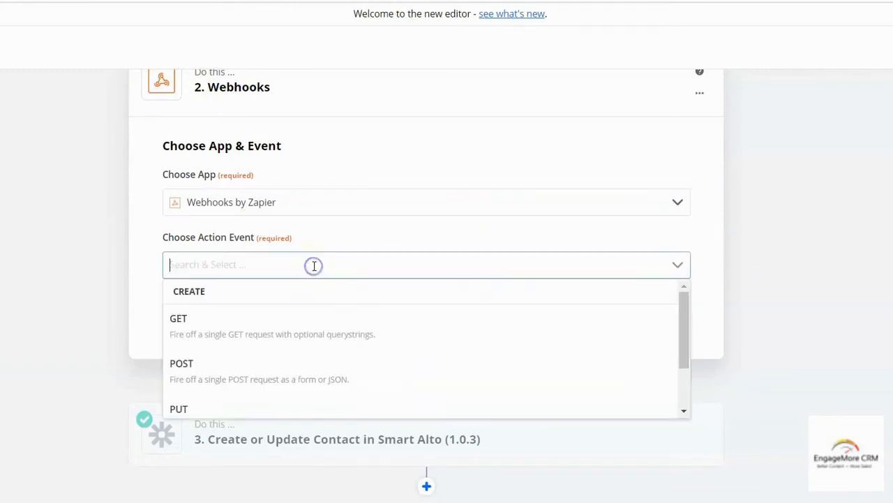
{"action": "left_click", "coordinate": [303, 377]}
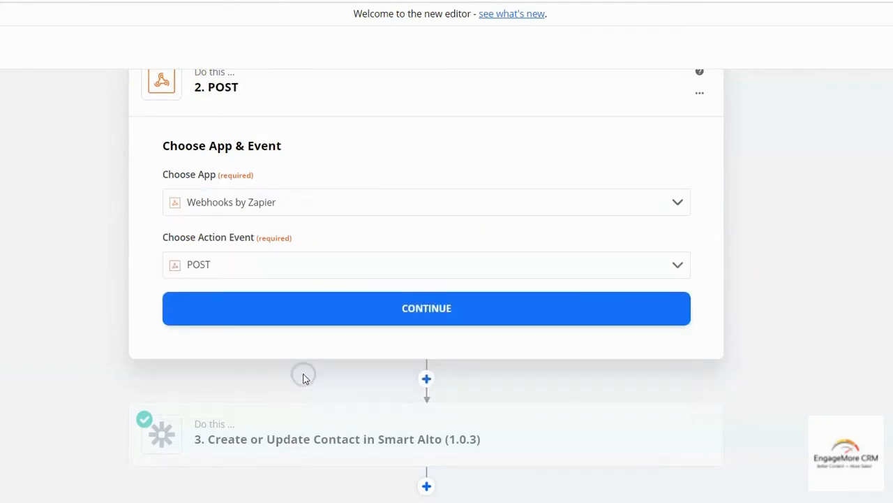
{"action": "left_click", "coordinate": [438, 314]}
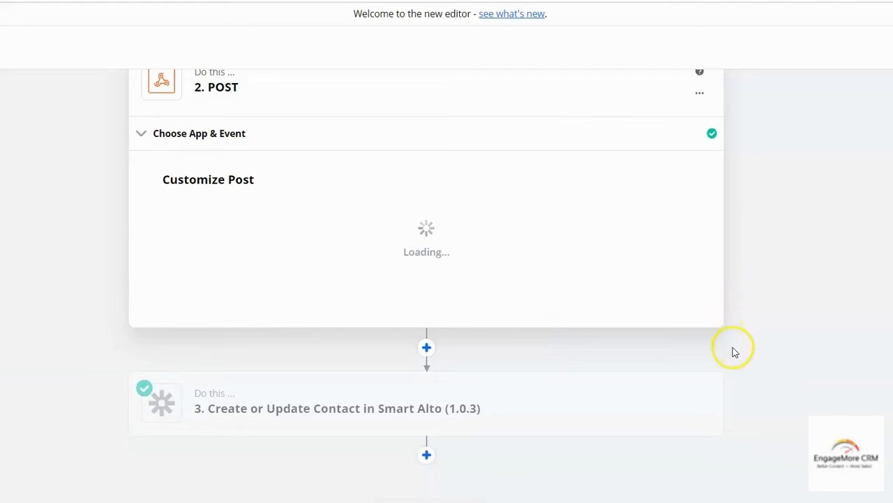
Paste the copied EngageMore trigger URL into the POST URL field
{"action": "left_click", "coordinate": [253, 230]}
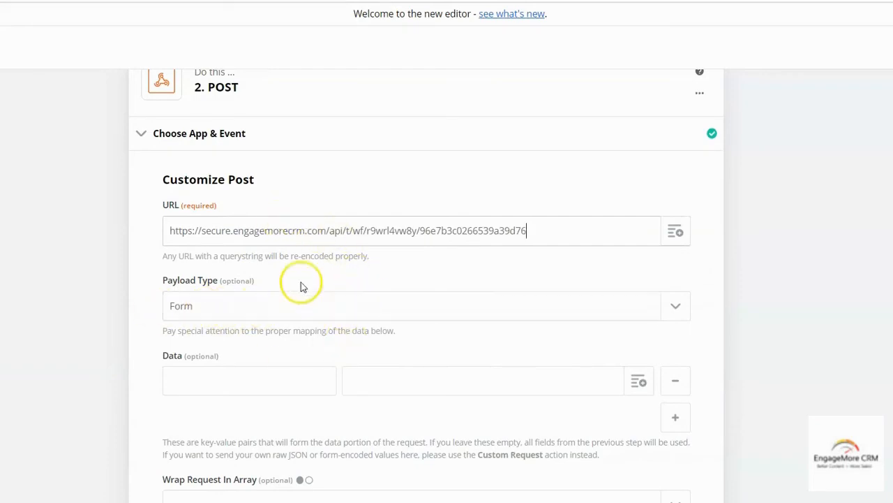
{"action": "scroll", "coordinate": [303, 283], "scroll_direction": "up", "scroll_amount": 2}
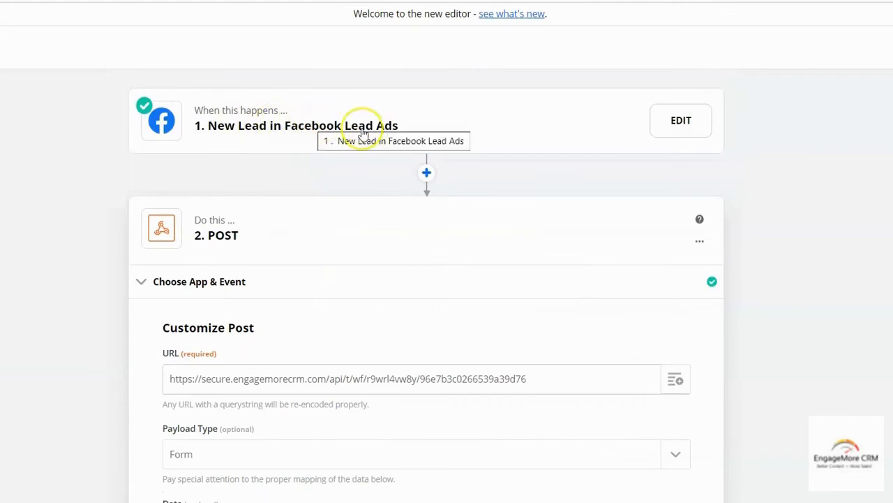
Open the Facebook Lead Ads trigger and pull fresh lead samples
{"action": "left_click", "coordinate": [221, 234]}
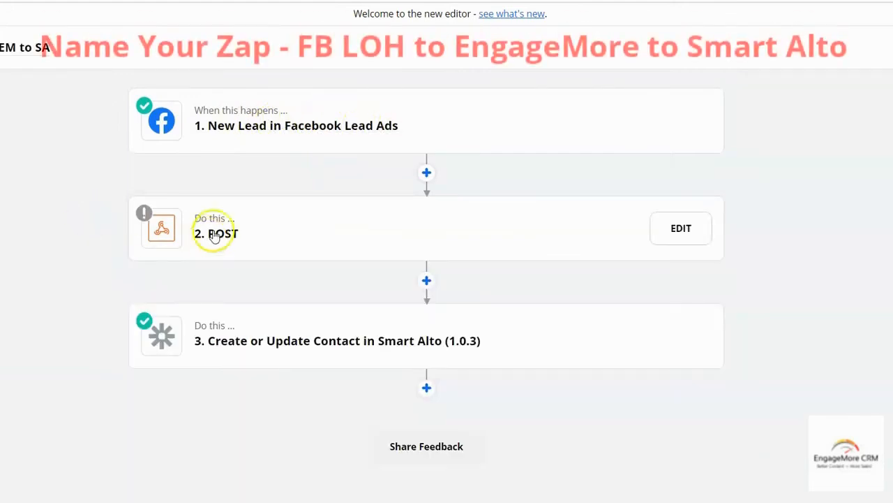
{"action": "left_click", "coordinate": [354, 131]}
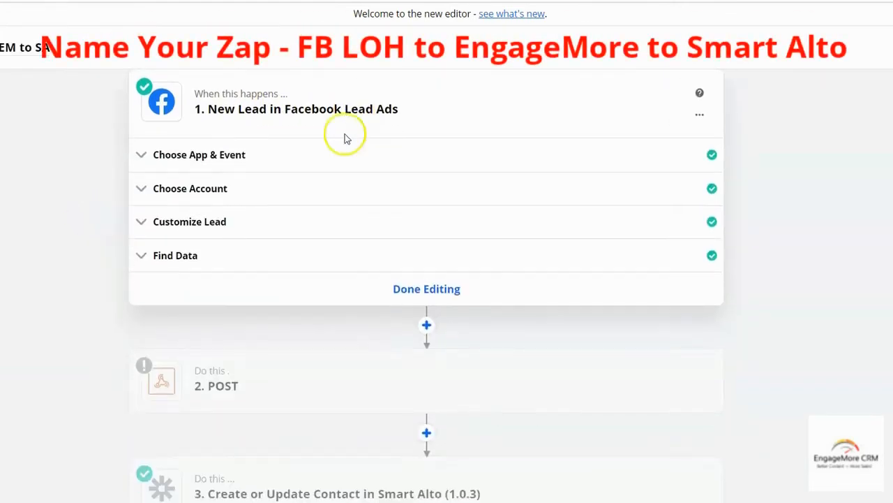
{"action": "left_click", "coordinate": [191, 255]}
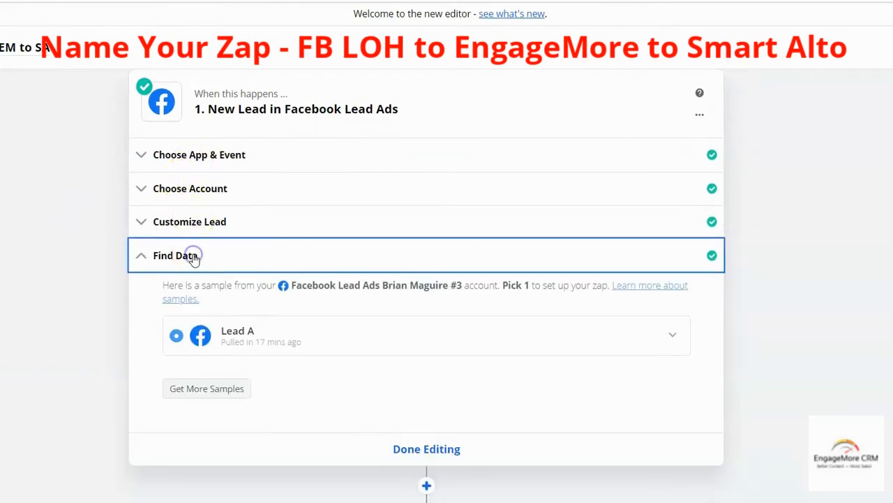
{"action": "left_click", "coordinate": [210, 389]}
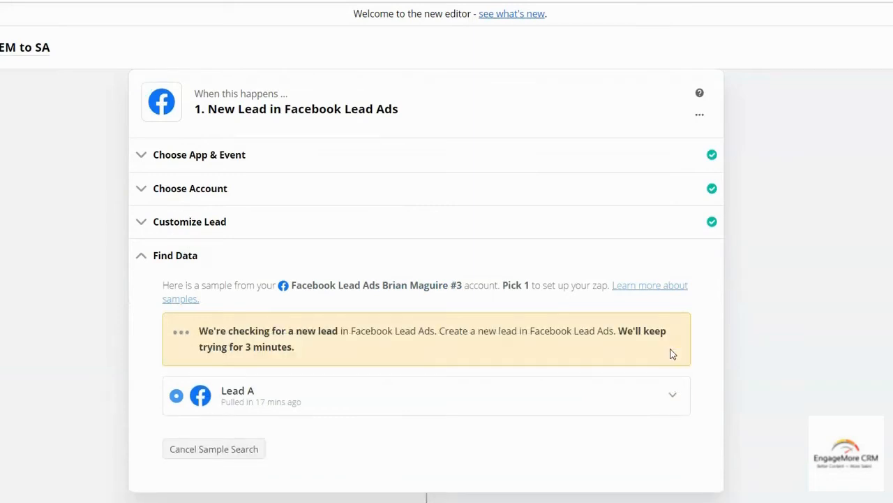
{"action": "scroll", "coordinate": [756, 320], "scroll_direction": "down", "scroll_amount": 2}
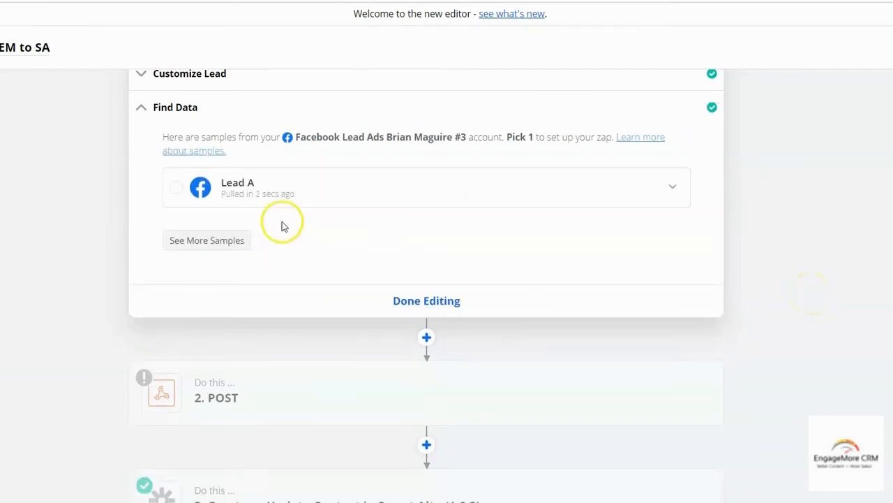
Select and inspect the Lead A sample, then open the POST step's test view
{"action": "left_click", "coordinate": [177, 188]}
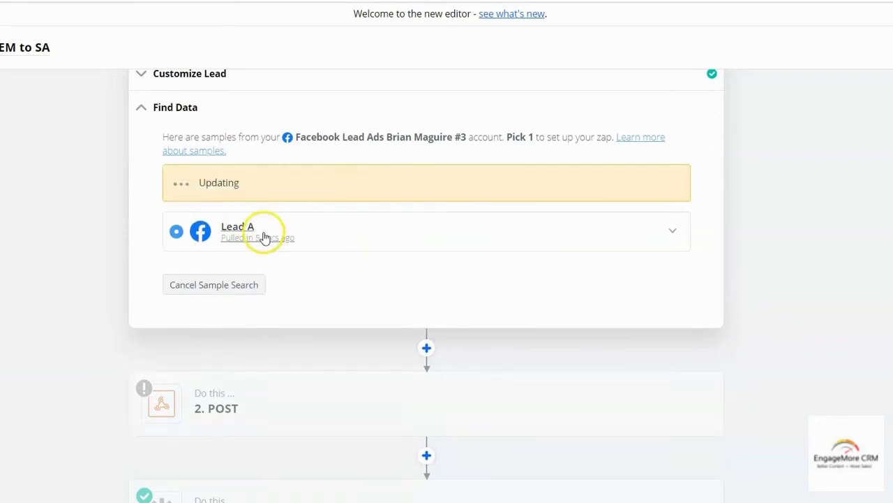
{"action": "left_click", "coordinate": [255, 199]}
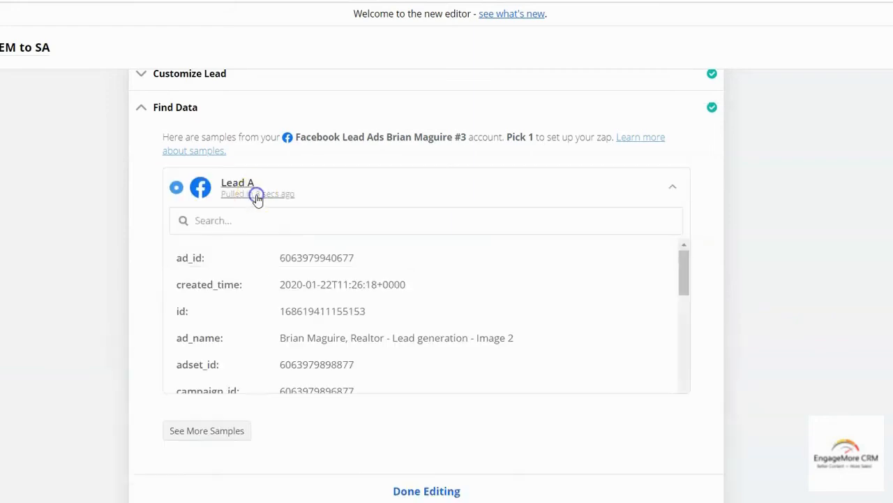
{"action": "left_click", "coordinate": [295, 315]}
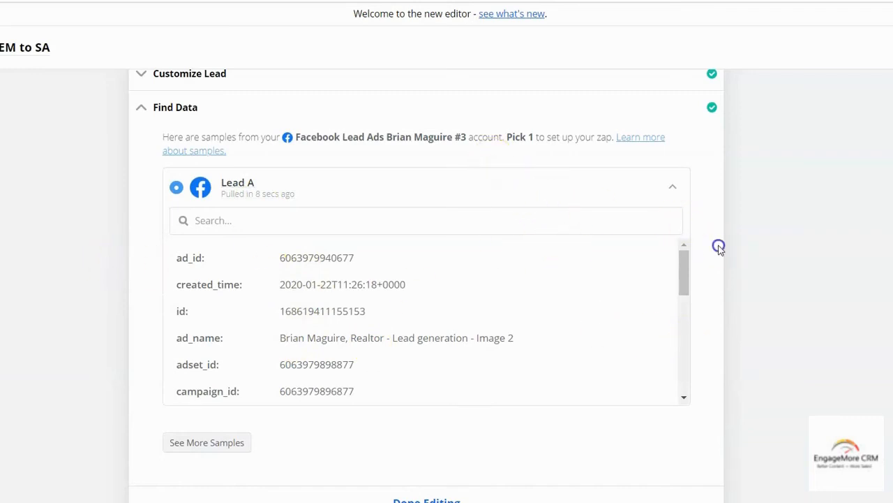
{"action": "scroll", "coordinate": [339, 425], "scroll_direction": "down", "scroll_amount": 3}
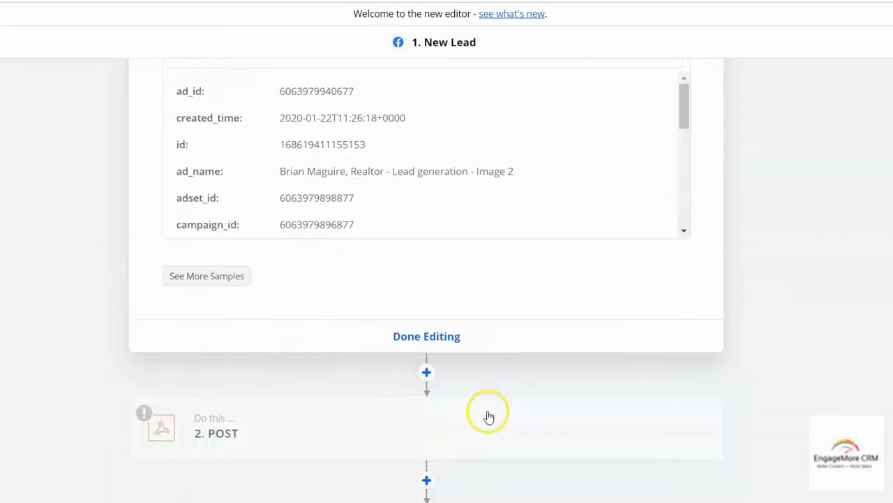
{"action": "left_click", "coordinate": [227, 368]}
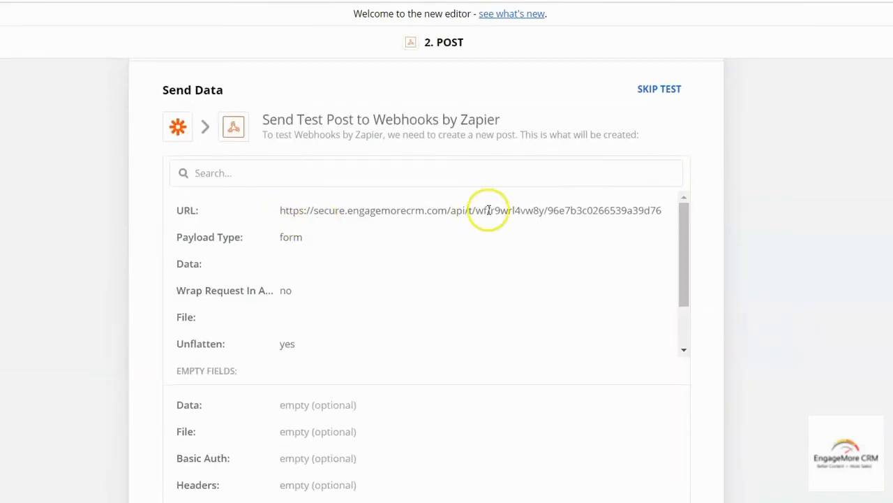
Browse the POST step's test fields and their search box
{"action": "scroll", "coordinate": [380, 296], "scroll_direction": "down", "scroll_amount": 2}
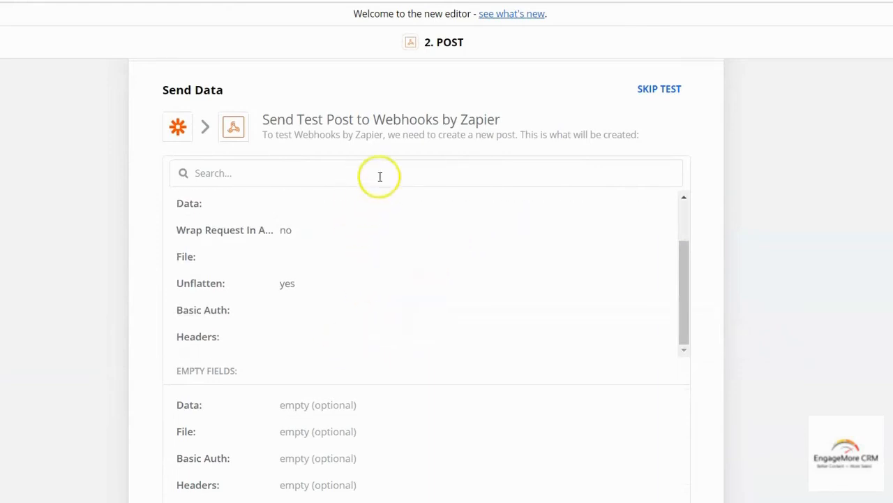
{"action": "scroll", "coordinate": [405, 238], "scroll_direction": "down", "scroll_amount": 2}
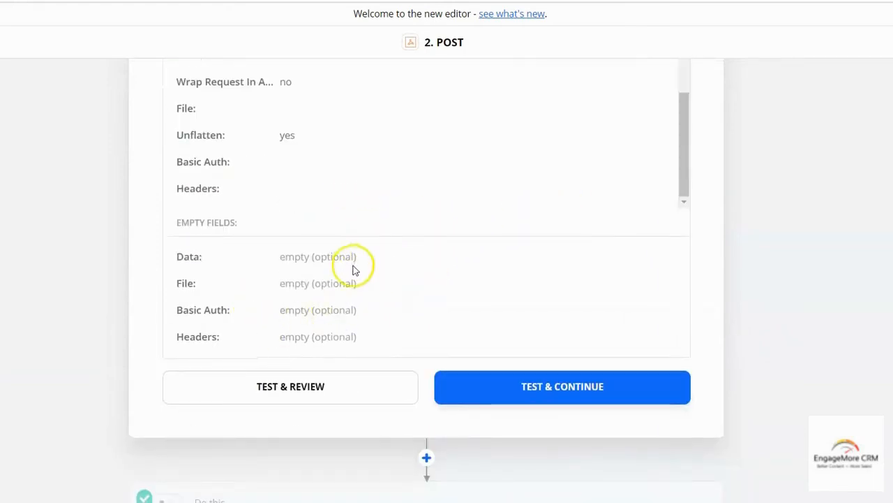
{"action": "scroll", "coordinate": [328, 276], "scroll_direction": "up", "scroll_amount": 4}
{"action": "left_click", "coordinate": [346, 331]}
{"action": "scroll", "coordinate": [457, 317], "scroll_direction": "down", "scroll_amount": 2}
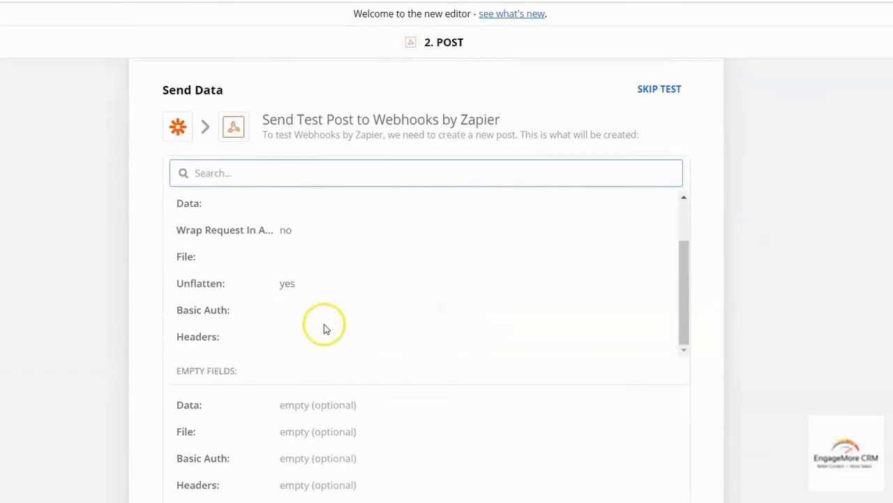
{"action": "left_click", "coordinate": [176, 164]}
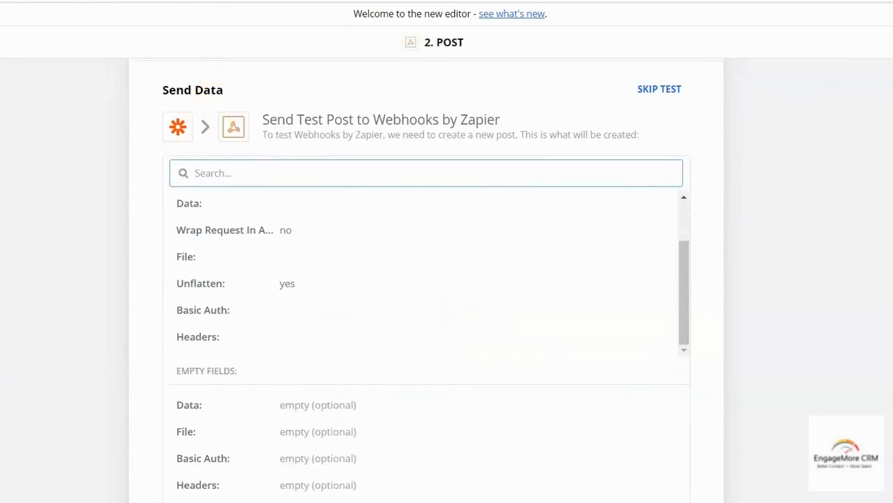
{"action": "scroll", "coordinate": [172, 379], "scroll_direction": "up", "scroll_amount": 3}
Reselect POST as the action event and continue to Customize Post
{"action": "left_click", "coordinate": [207, 243]}
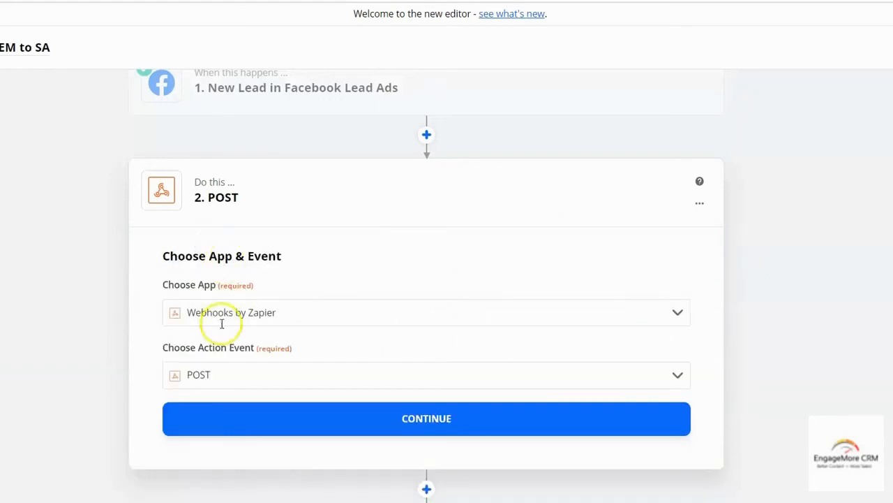
{"action": "left_click", "coordinate": [350, 377]}
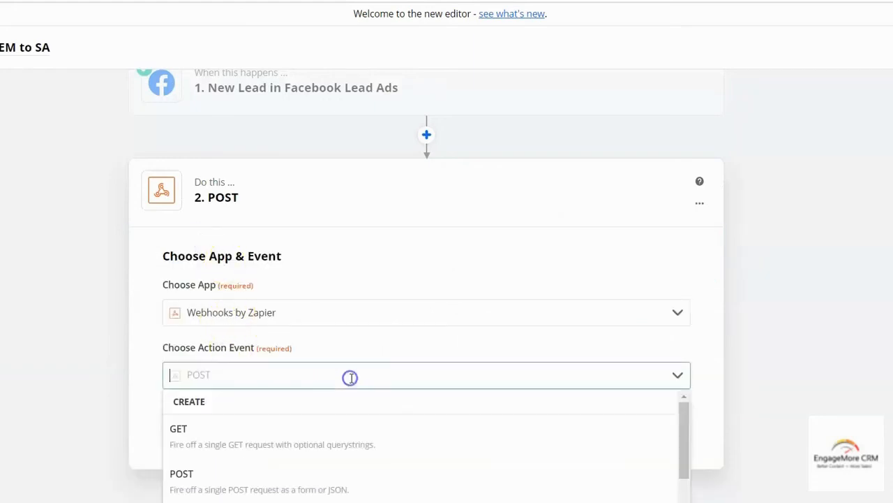
{"action": "scroll", "coordinate": [352, 374], "scroll_direction": "down", "scroll_amount": 2}
{"action": "left_click", "coordinate": [235, 335]}
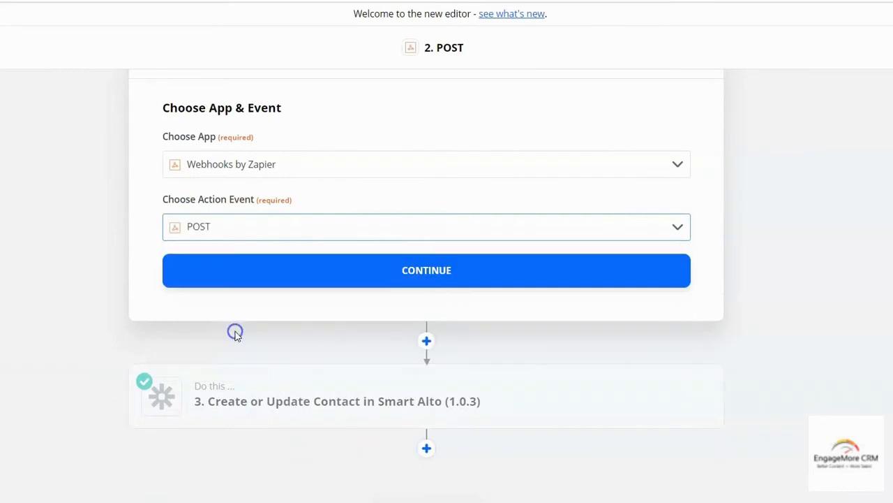
{"action": "left_click", "coordinate": [424, 278]}
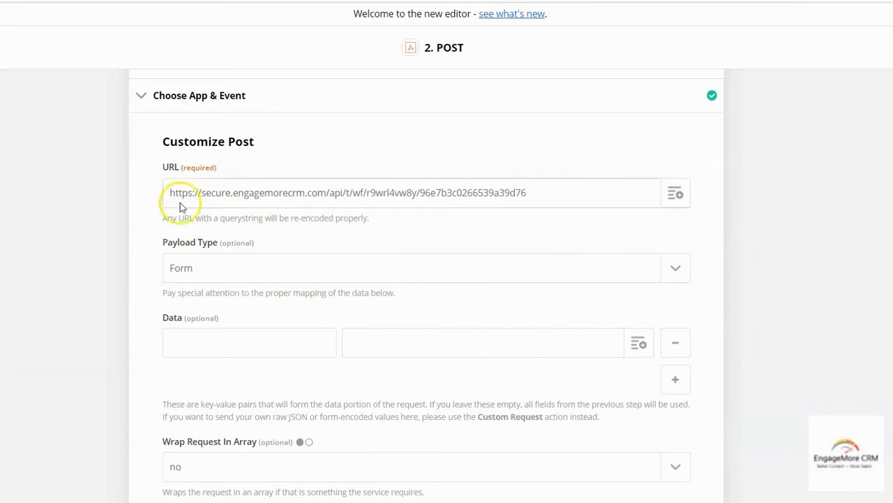
Map the lead's Email into the first Data row under key email
{"action": "scroll", "coordinate": [314, 328], "scroll_direction": "down", "scroll_amount": 1}
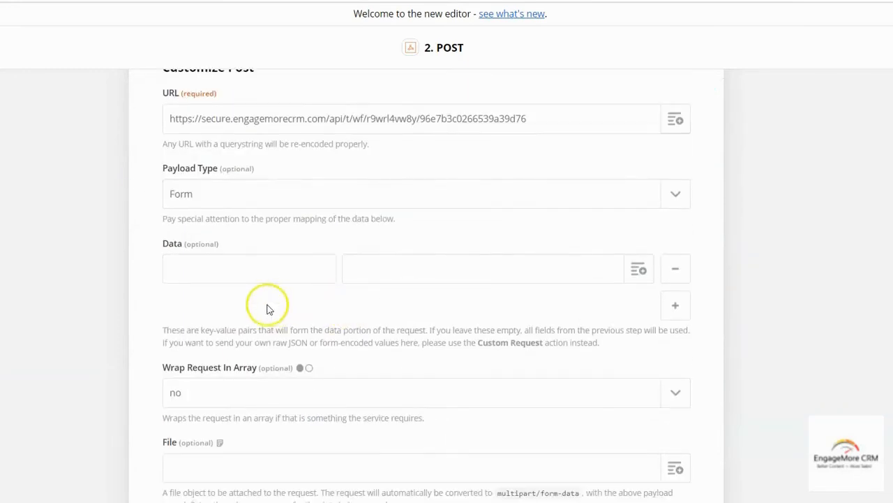
{"action": "left_click", "coordinate": [638, 271]}
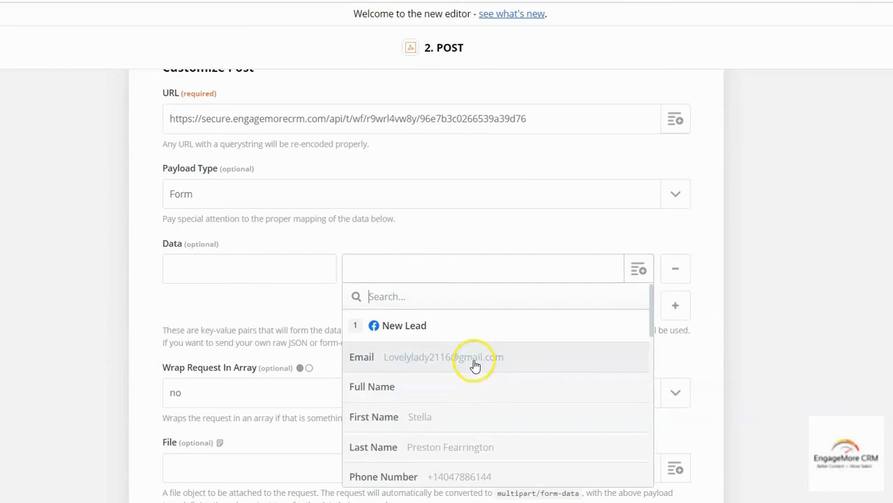
{"action": "left_click", "coordinate": [445, 357]}
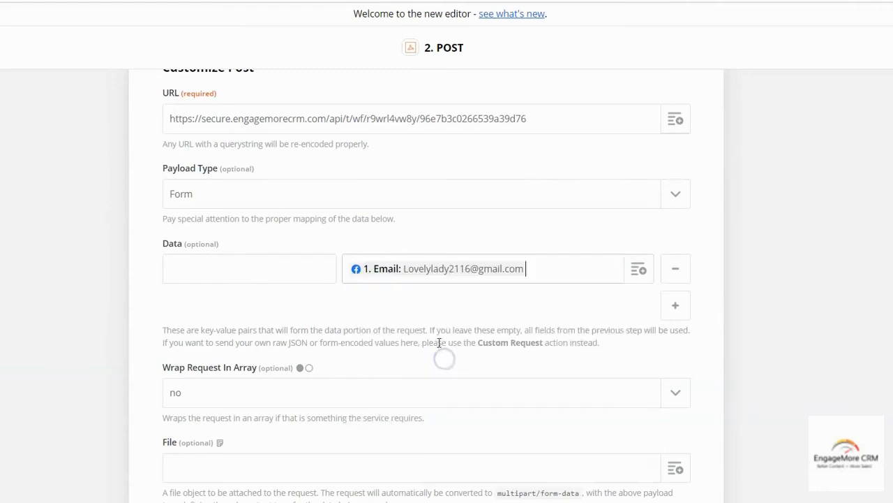
{"action": "left_click", "coordinate": [220, 267]}
{"action": "left_click", "coordinate": [205, 243]}
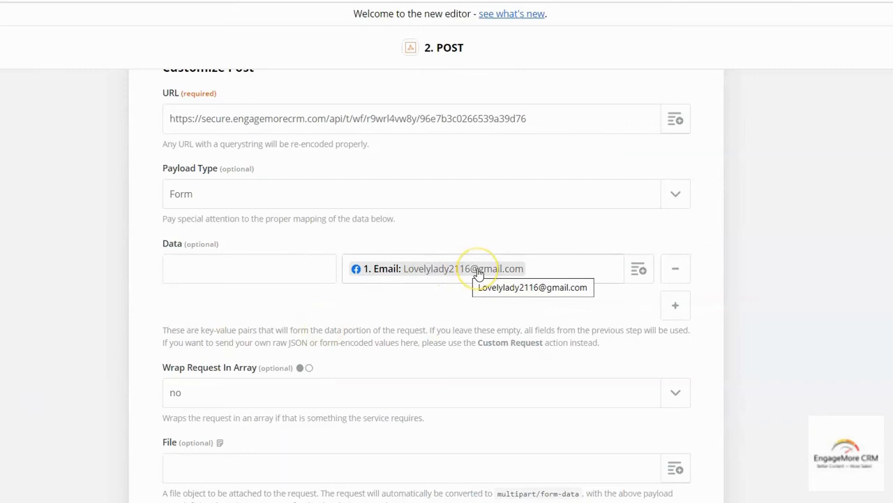
{"action": "left_click", "coordinate": [259, 266]}
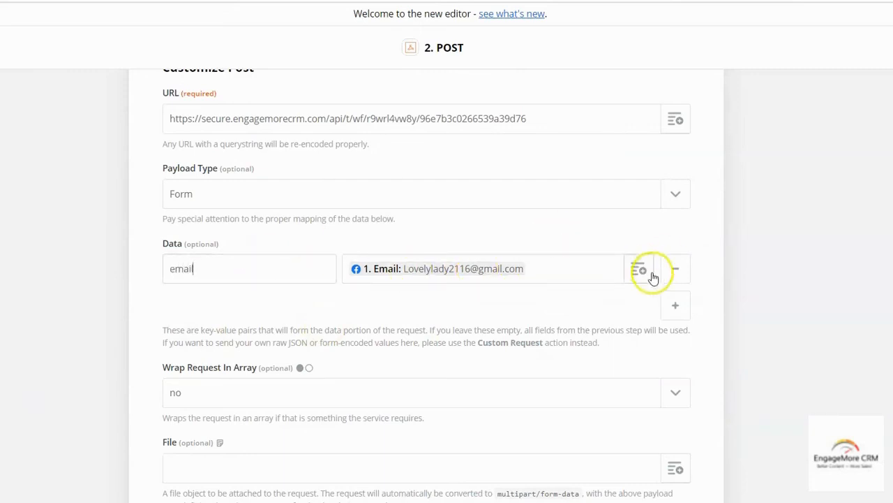
Add a second Data row mapping First Name under key firstname
{"action": "left_click", "coordinate": [674, 305]}
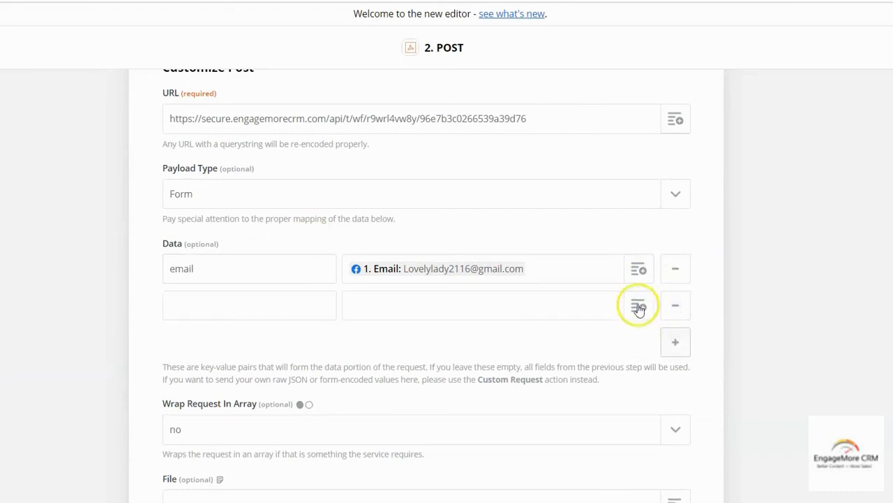
{"action": "left_click", "coordinate": [639, 306]}
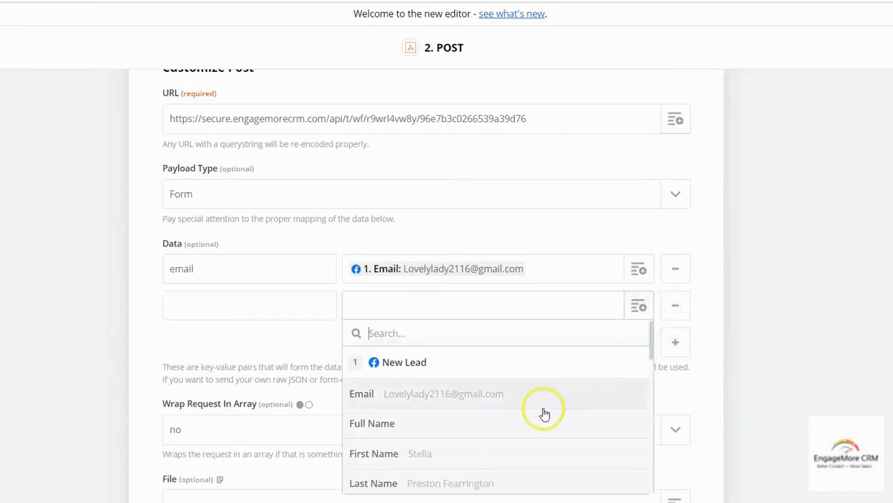
{"action": "left_click", "coordinate": [439, 454]}
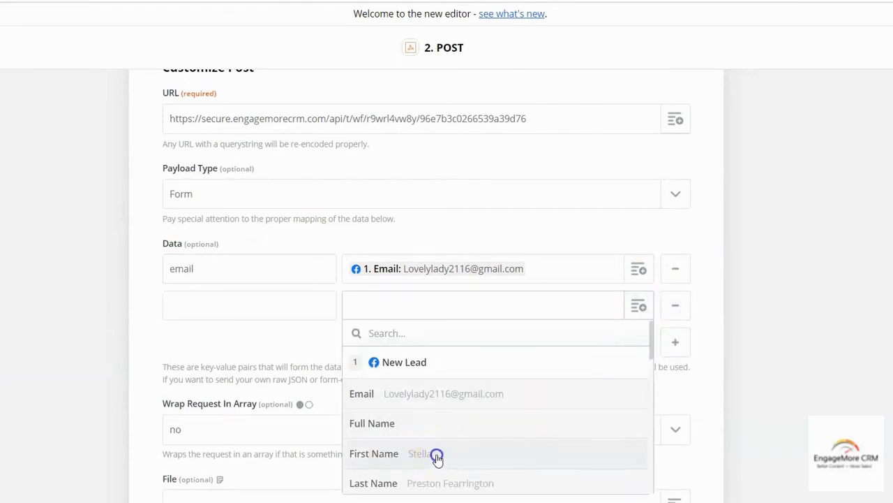
{"action": "left_click", "coordinate": [262, 305]}
{"action": "type", "text": "firstname"}
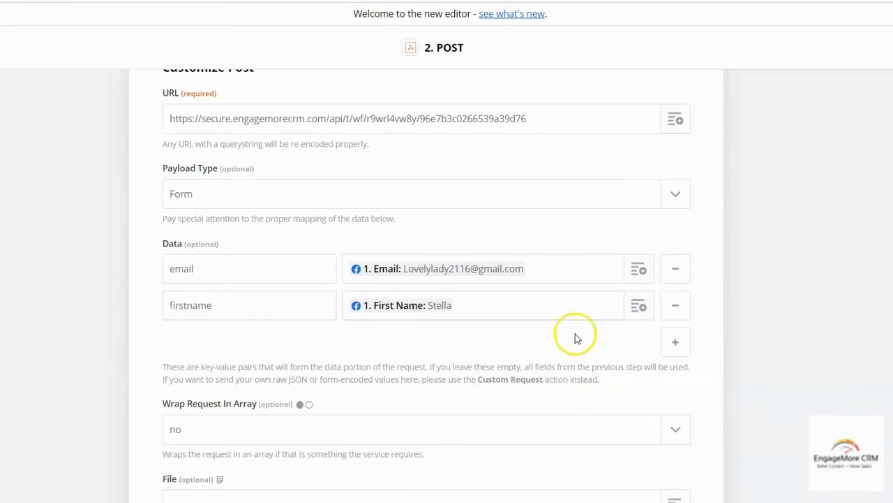
Add a third Data row mapping Last Name under key lastname
{"action": "left_click", "coordinate": [675, 342]}
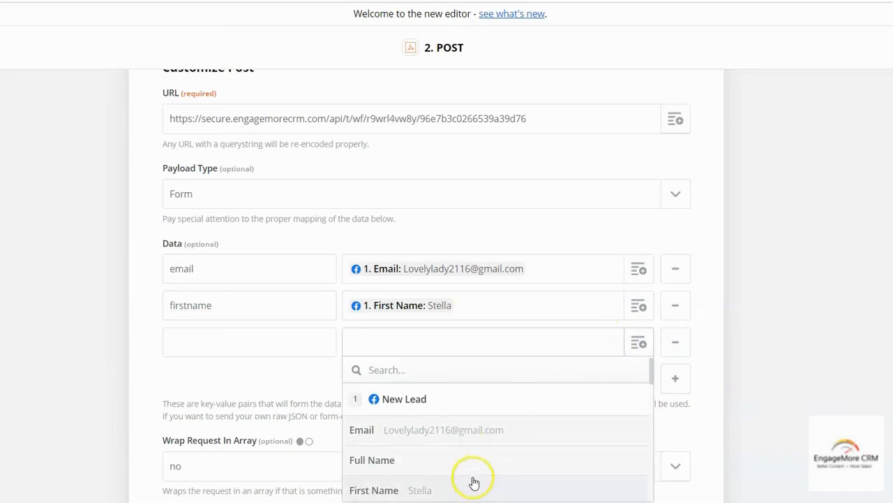
{"action": "scroll", "coordinate": [471, 478], "scroll_direction": "down", "scroll_amount": 2}
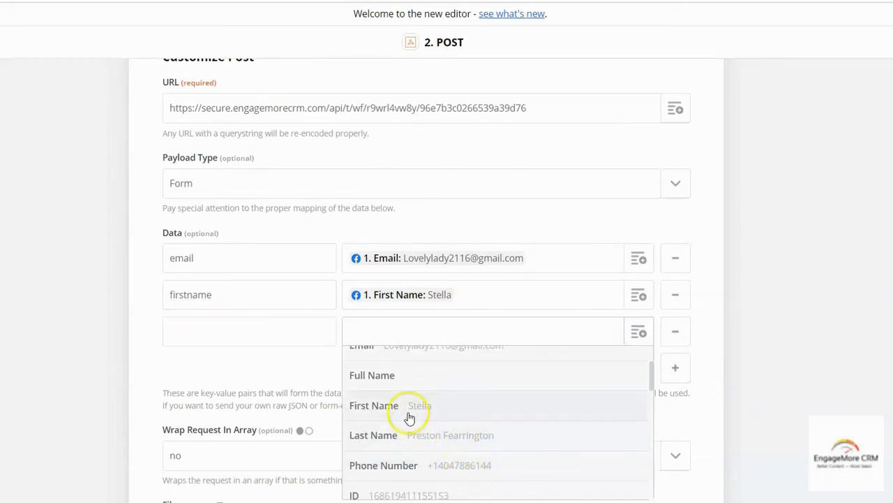
{"action": "left_click", "coordinate": [411, 435]}
{"action": "left_click", "coordinate": [246, 333]}
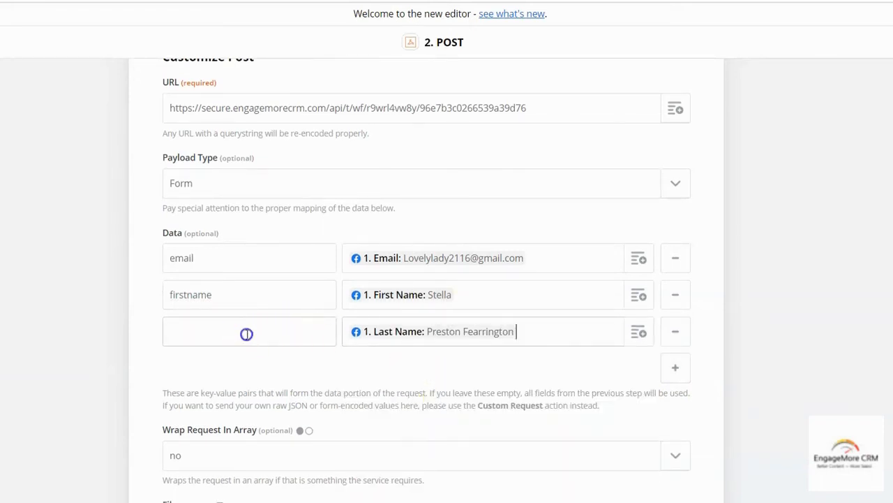
{"action": "type", "text": "lastname"}
Add a fourth Data row mapping the lead's Phone Number
{"action": "scroll", "coordinate": [704, 289], "scroll_direction": "down", "scroll_amount": 2}
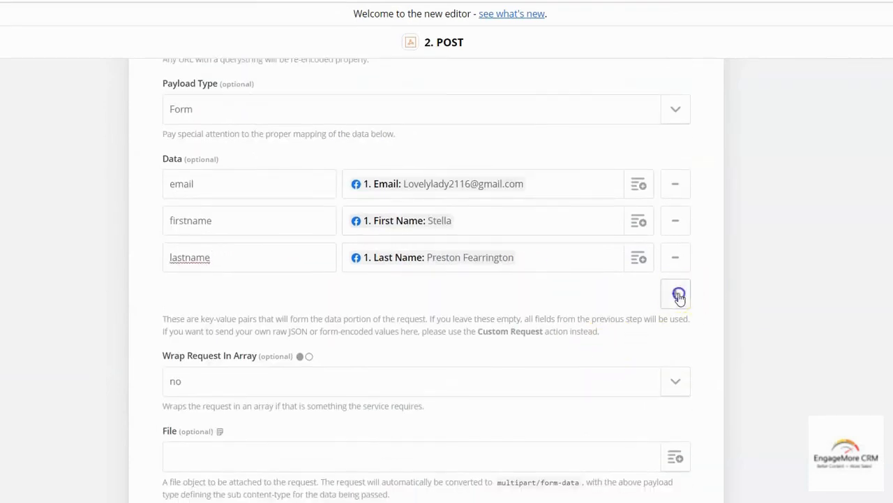
{"action": "left_click", "coordinate": [679, 296]}
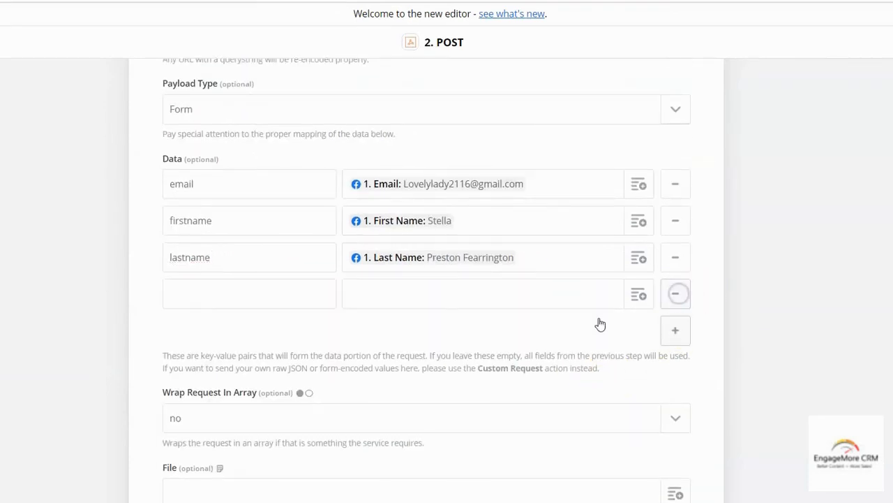
{"action": "left_click", "coordinate": [638, 297]}
{"action": "scroll", "coordinate": [530, 419], "scroll_direction": "down", "scroll_amount": 1}
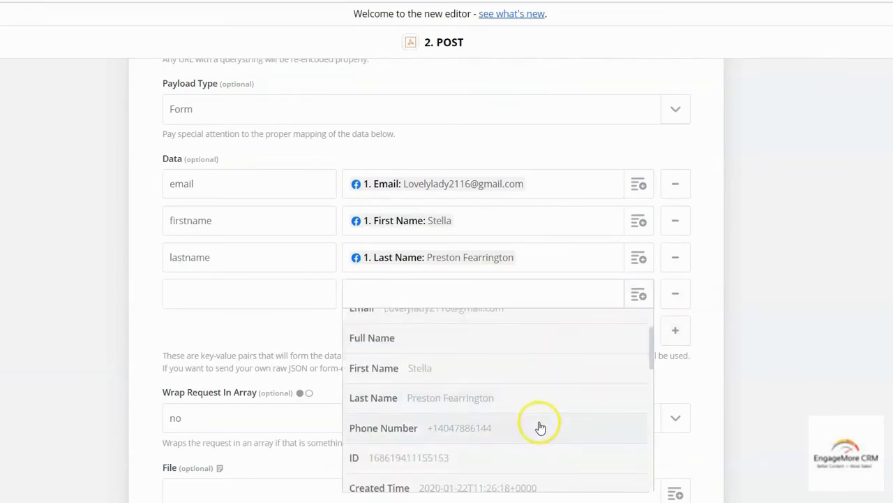
{"action": "left_click", "coordinate": [464, 427]}
{"action": "left_click", "coordinate": [270, 293]}
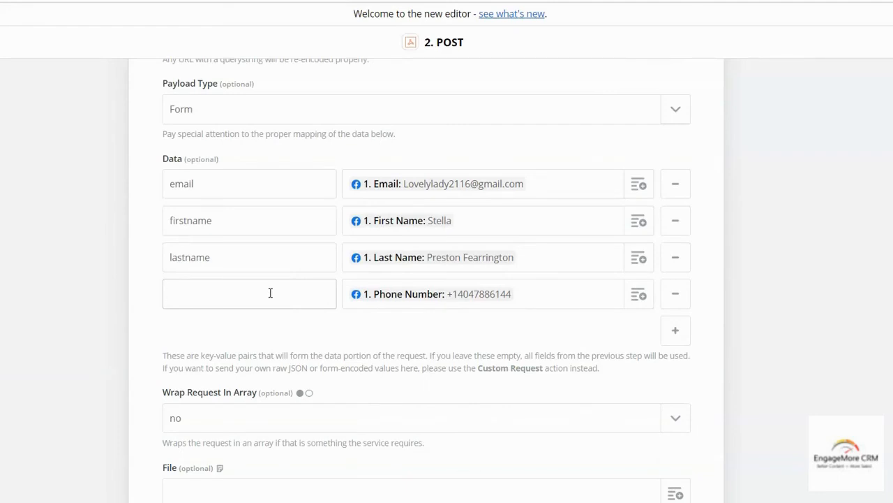
Key the phone row as phone3 and add phone3textoptin with value 1
{"action": "left_click", "coordinate": [270, 293]}
{"action": "type", "text": "3"}
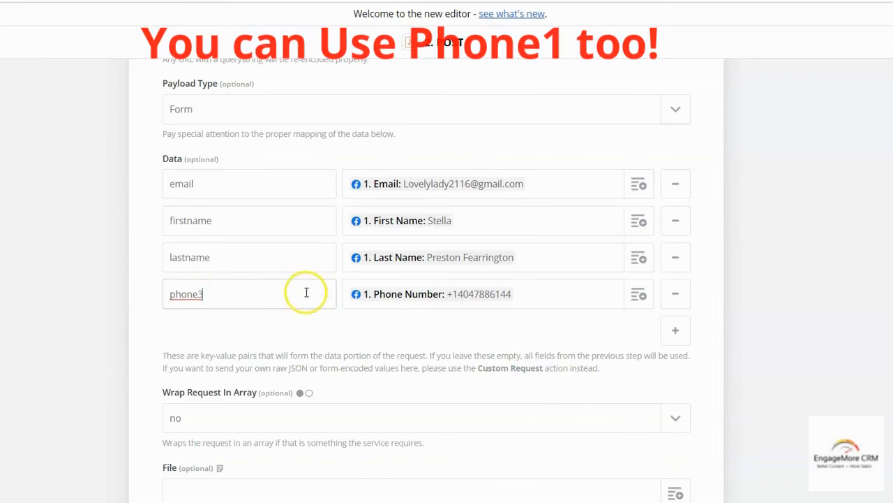
{"action": "left_click", "coordinate": [674, 330]}
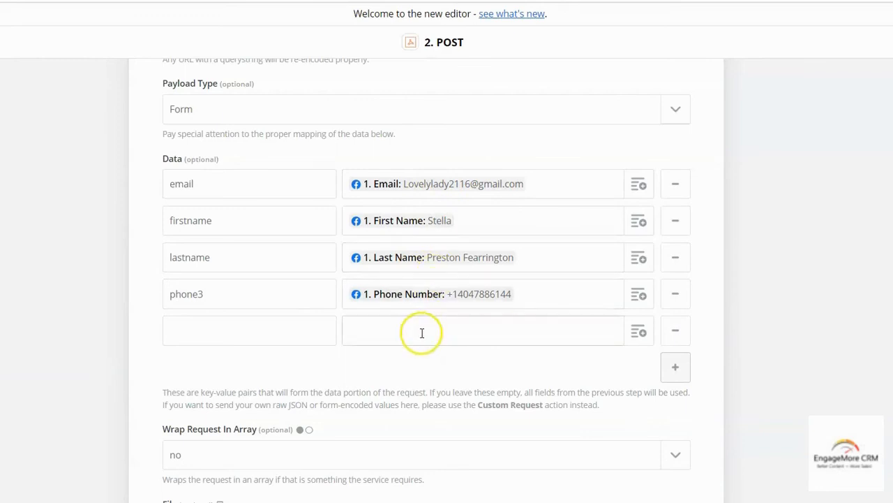
{"action": "left_click", "coordinate": [255, 332]}
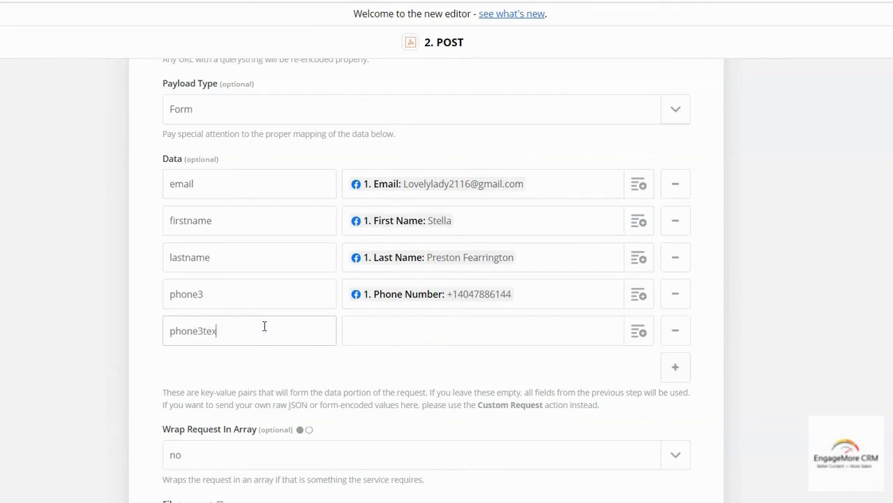
{"action": "key", "text": "Tab"}
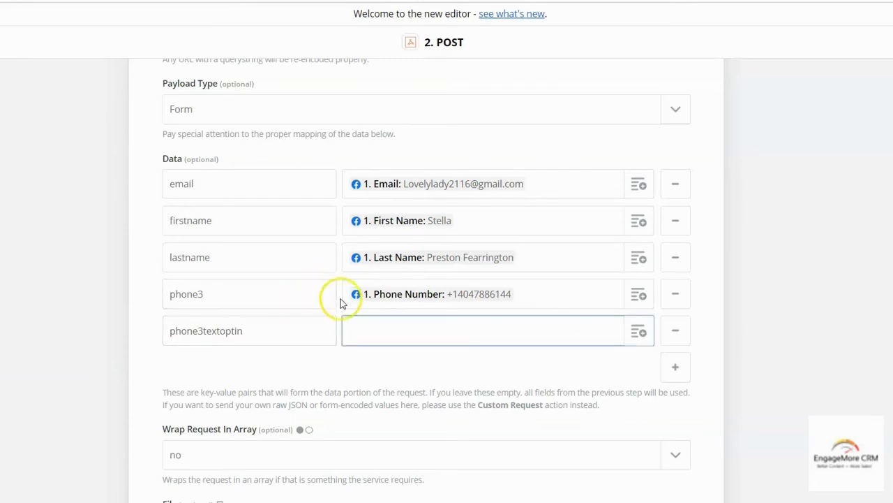
{"action": "left_click", "coordinate": [354, 330]}
{"action": "type", "text": "1"}
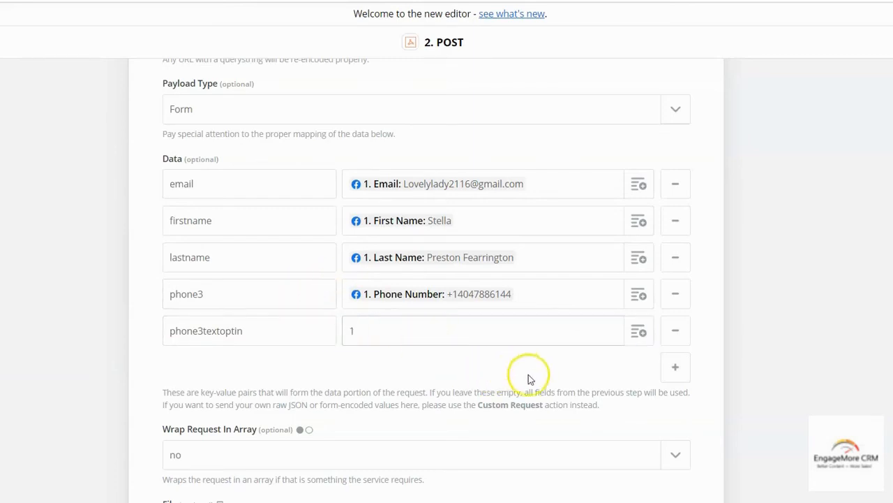
Add a phone3note row with the value cell
{"action": "left_click", "coordinate": [676, 368]}
{"action": "left_click", "coordinate": [184, 361]}
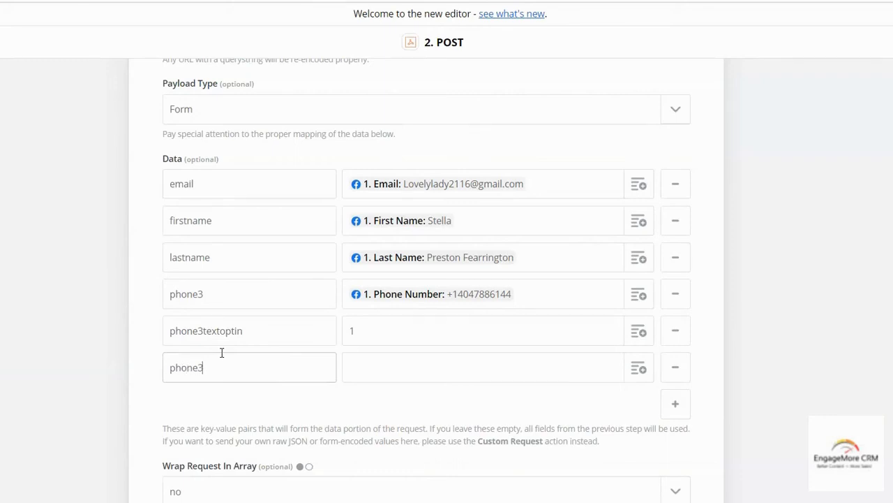
{"action": "key", "text": "Tab"}
{"action": "left_click", "coordinate": [404, 368]}
{"action": "type", "text": "cell"}
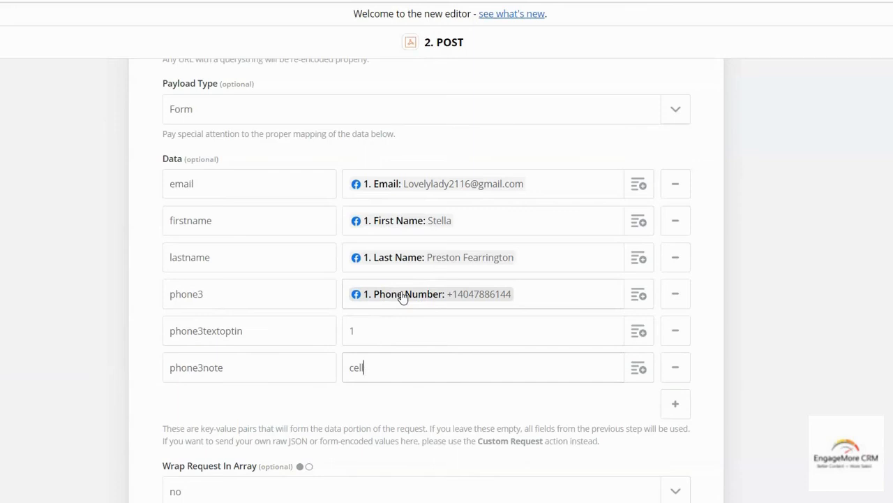
Remove the empty key-value row from the POST request data
{"action": "left_click", "coordinate": [514, 403]}
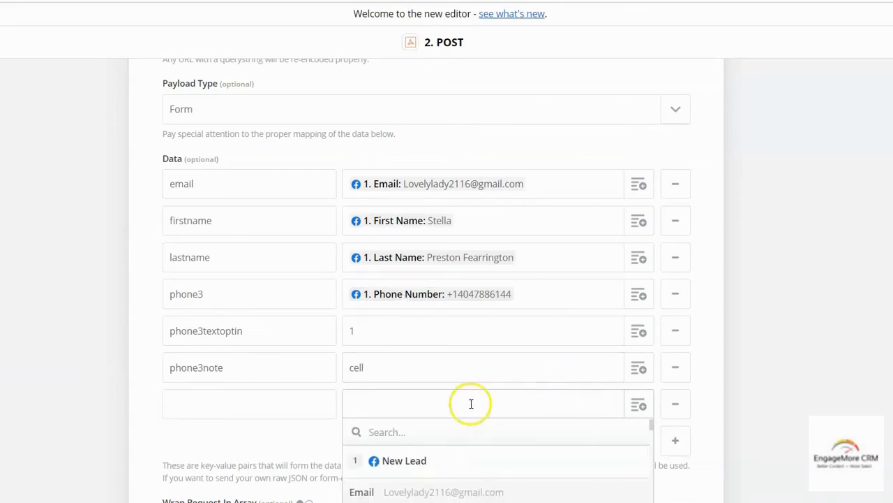
{"action": "scroll", "coordinate": [499, 388], "scroll_direction": "down", "scroll_amount": 3}
{"action": "scroll", "coordinate": [488, 391], "scroll_direction": "down", "scroll_amount": 4}
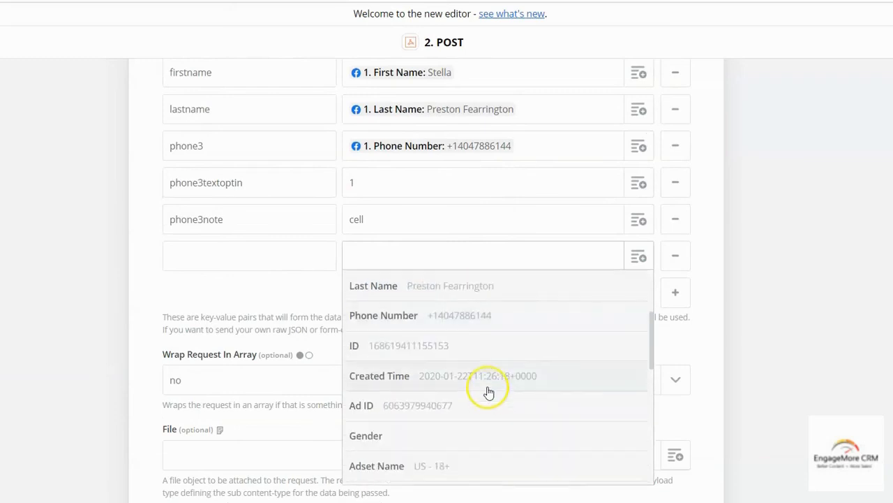
{"action": "scroll", "coordinate": [468, 370], "scroll_direction": "up", "scroll_amount": 3}
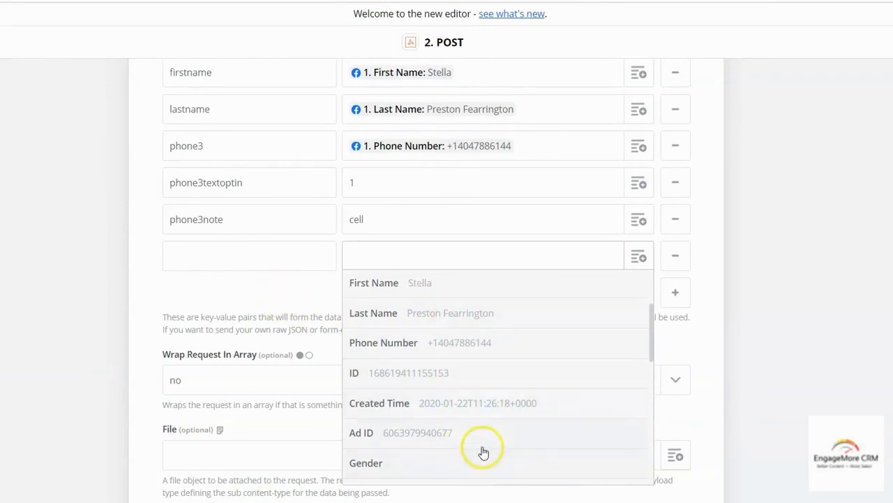
{"action": "scroll", "coordinate": [485, 447], "scroll_direction": "up", "scroll_amount": 1}
{"action": "scroll", "coordinate": [485, 447], "scroll_direction": "down", "scroll_amount": 3}
{"action": "scroll", "coordinate": [486, 447], "scroll_direction": "down", "scroll_amount": 2}
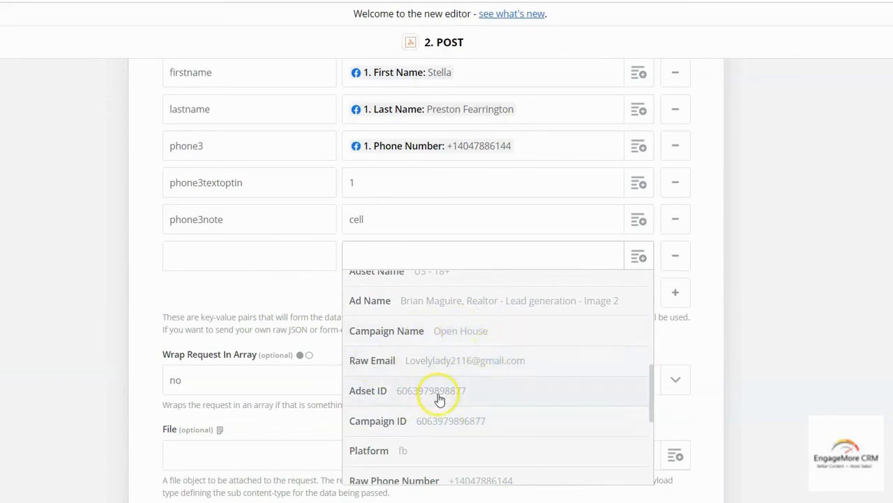
{"action": "scroll", "coordinate": [440, 399], "scroll_direction": "down", "scroll_amount": 4}
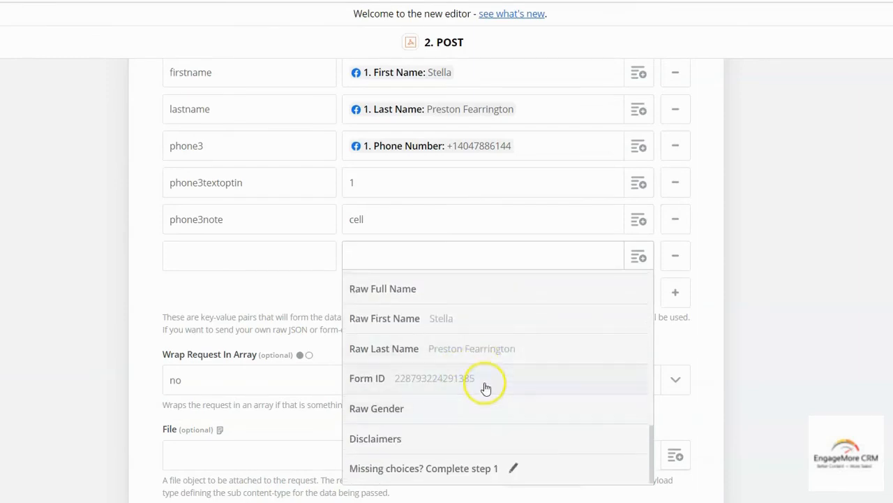
{"action": "left_click", "coordinate": [278, 286]}
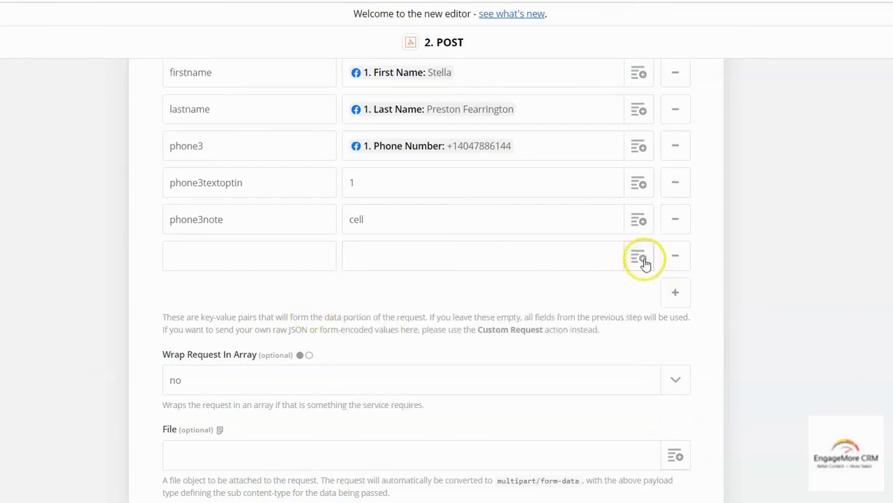
{"action": "left_click", "coordinate": [645, 262]}
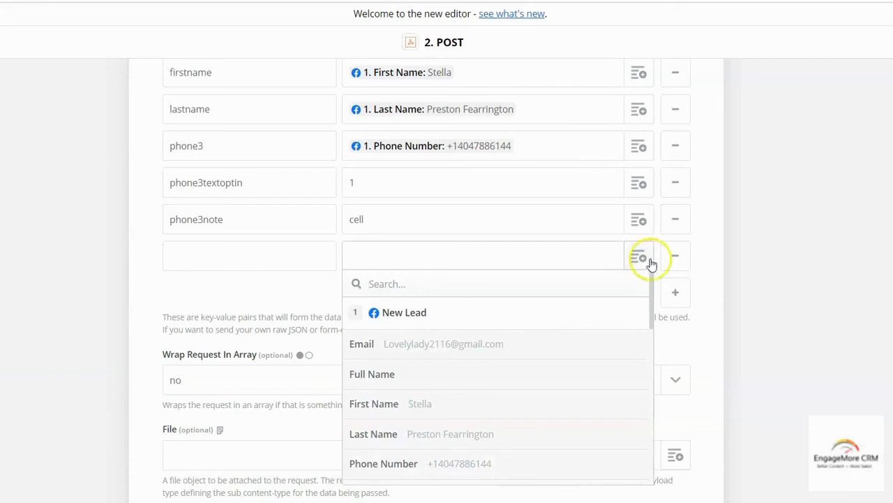
{"action": "left_click", "coordinate": [674, 257]}
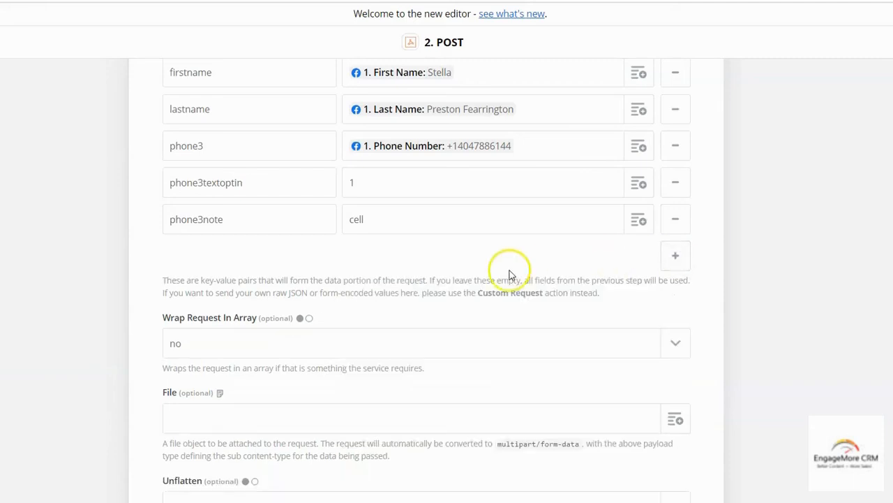
Save the POST request settings and run the step's test
{"action": "scroll", "coordinate": [423, 337], "scroll_direction": "down", "scroll_amount": 3}
{"action": "scroll", "coordinate": [419, 347], "scroll_direction": "down", "scroll_amount": 2}
{"action": "scroll", "coordinate": [461, 381], "scroll_direction": "down", "scroll_amount": 1}
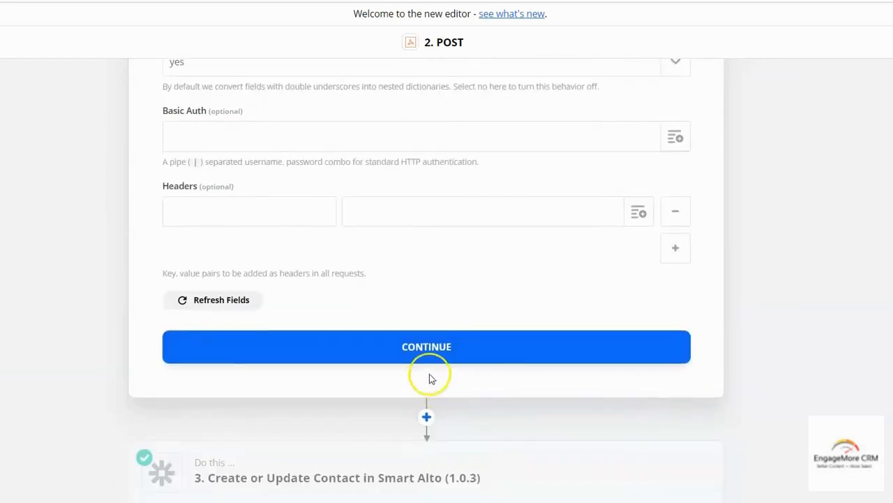
{"action": "left_click", "coordinate": [429, 375]}
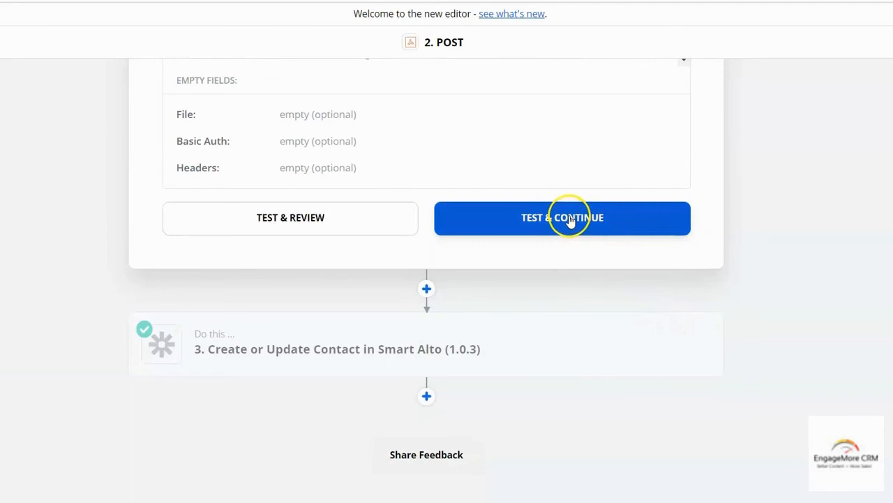
{"action": "left_click", "coordinate": [570, 219]}
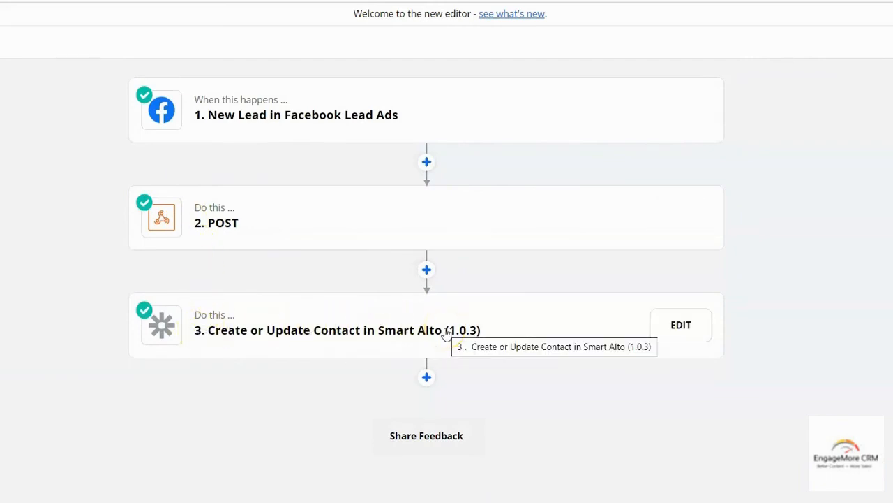
Review the Smart Alto step's app, account and contact mappings (Update Existing yes, Lead Source Facebook)
{"action": "left_click", "coordinate": [687, 325]}
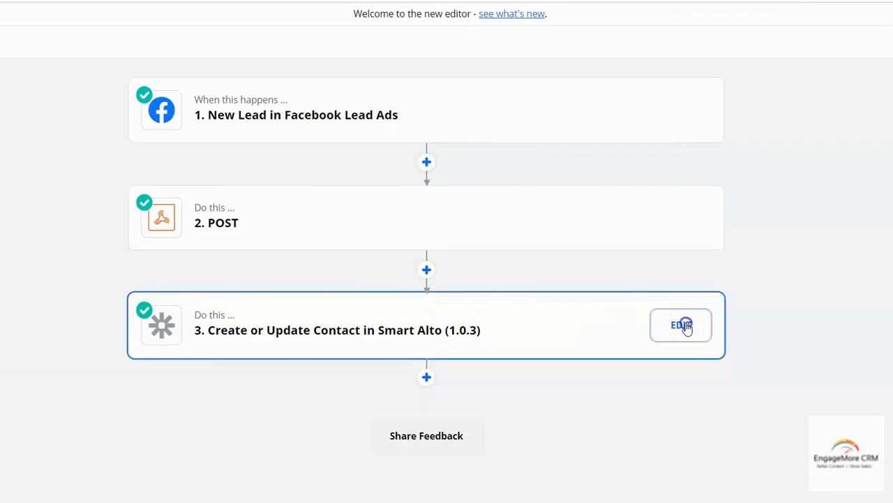
{"action": "left_click", "coordinate": [175, 227]}
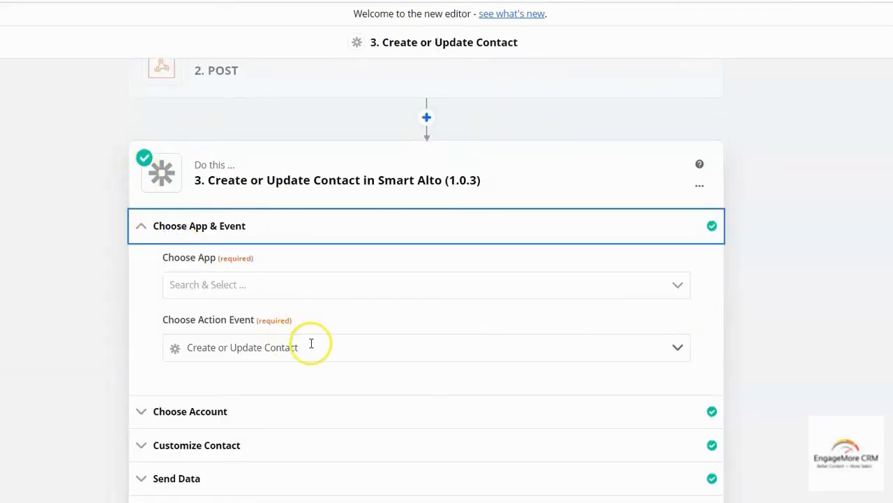
{"action": "scroll", "coordinate": [293, 349], "scroll_direction": "down", "scroll_amount": 2}
{"action": "left_click", "coordinate": [215, 273]}
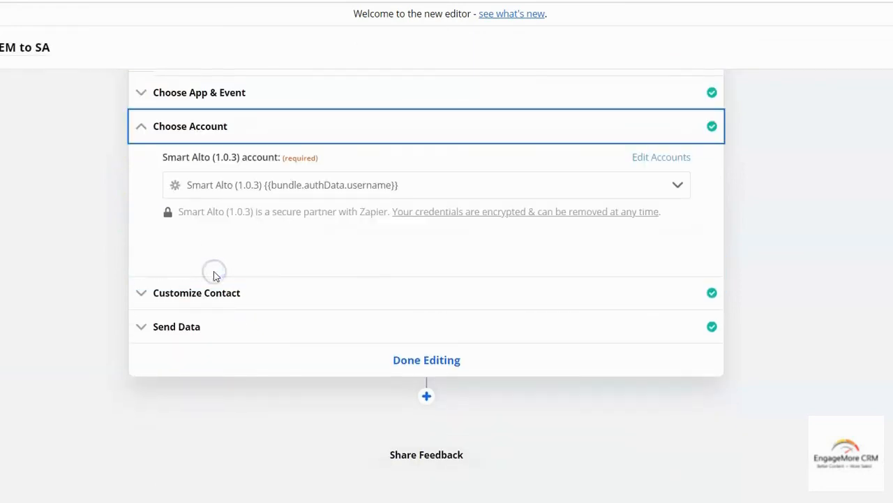
{"action": "left_click", "coordinate": [229, 296]}
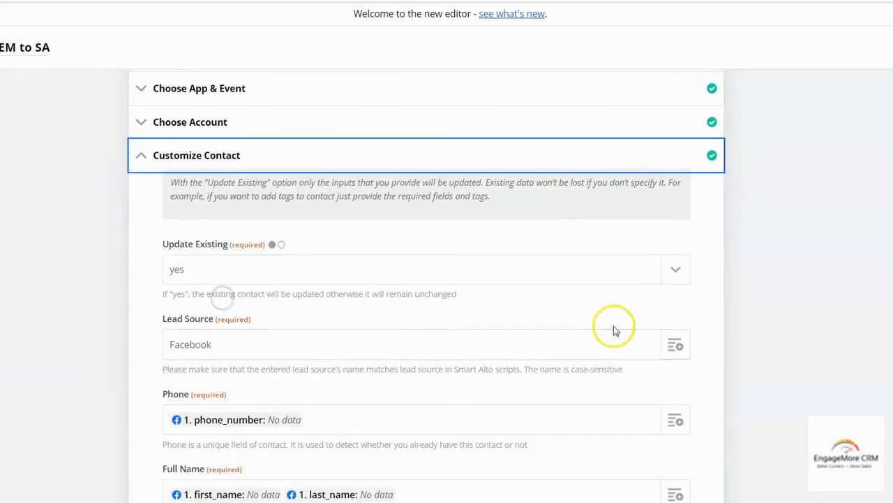
{"action": "scroll", "coordinate": [295, 343], "scroll_direction": "down", "scroll_amount": 2}
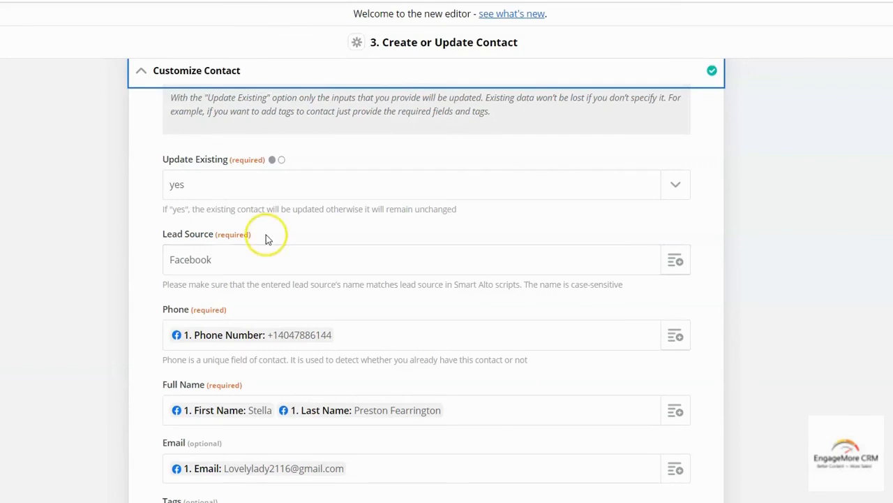
{"action": "scroll", "coordinate": [312, 230], "scroll_direction": "up", "scroll_amount": 3}
{"action": "scroll", "coordinate": [310, 190], "scroll_direction": "up", "scroll_amount": 2}
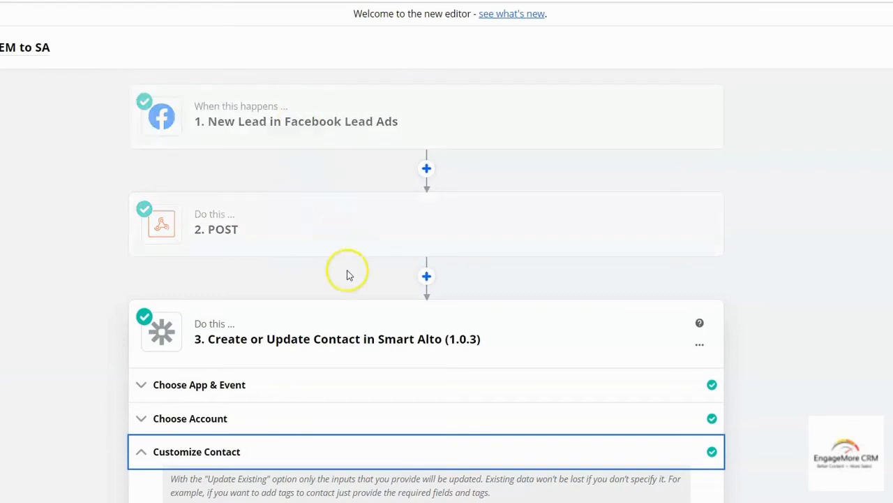
{"action": "scroll", "coordinate": [272, 301], "scroll_direction": "down", "scroll_amount": 2}
{"action": "scroll", "coordinate": [337, 397], "scroll_direction": "up", "scroll_amount": 2}
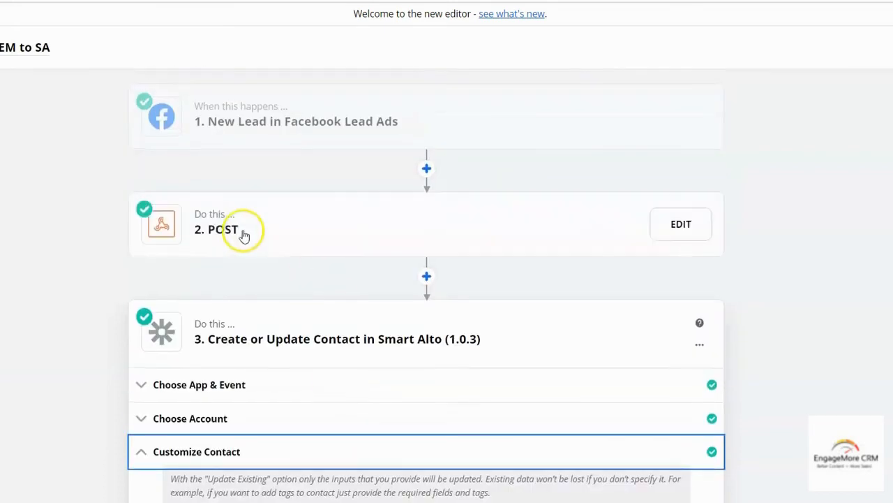
Rename step 2 from POST to 'To EngageMore' and finish editing
{"action": "left_click", "coordinate": [678, 223]}
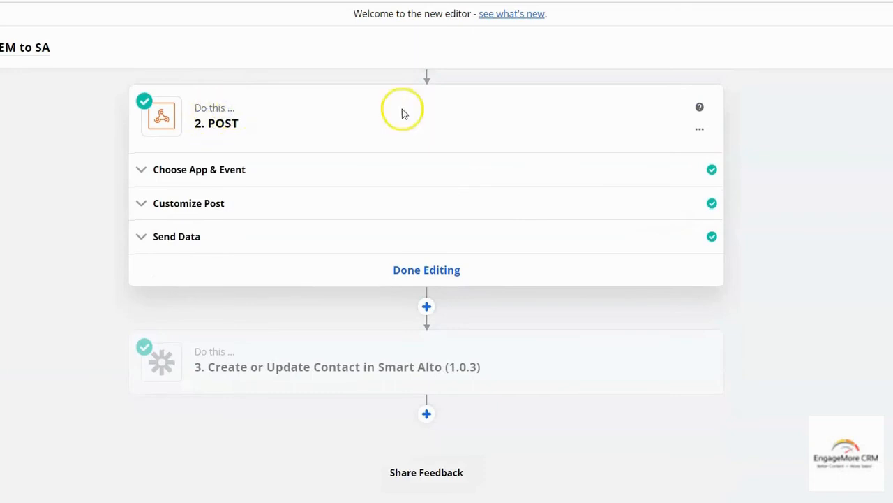
{"action": "left_click", "coordinate": [699, 129]}
{"action": "left_click", "coordinate": [665, 156]}
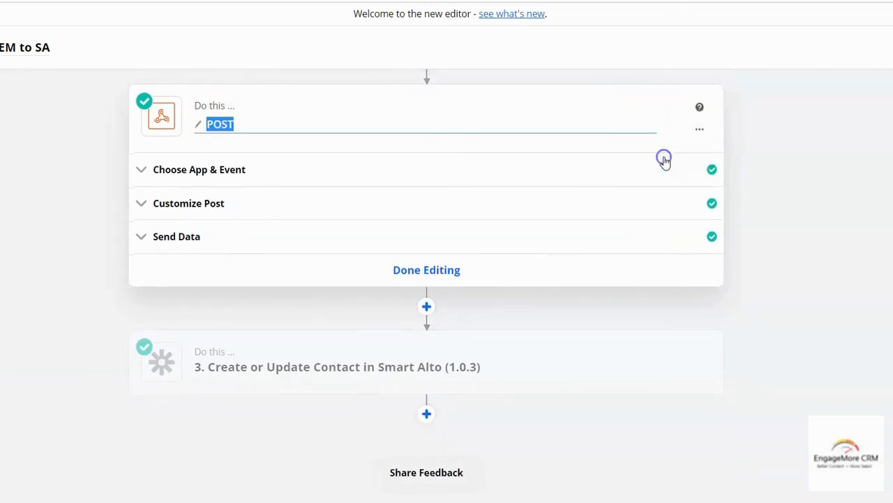
{"action": "type", "text": "To EngageMore"}
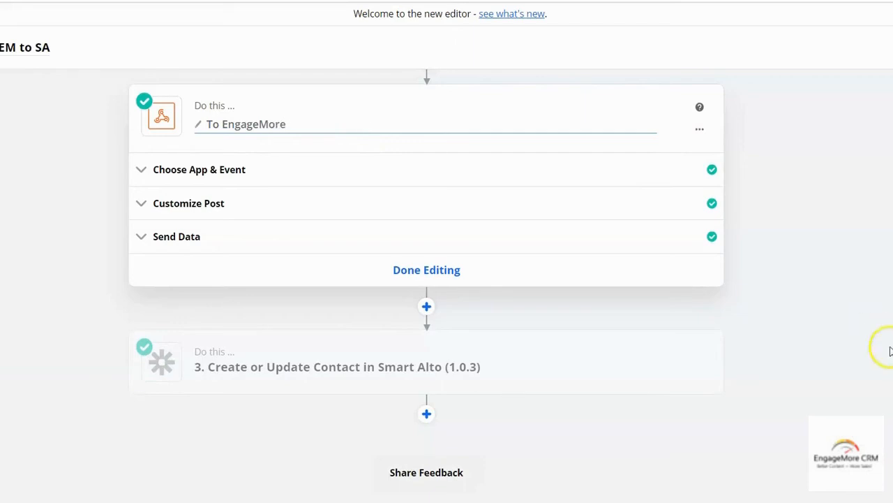
{"action": "left_click", "coordinate": [428, 272]}
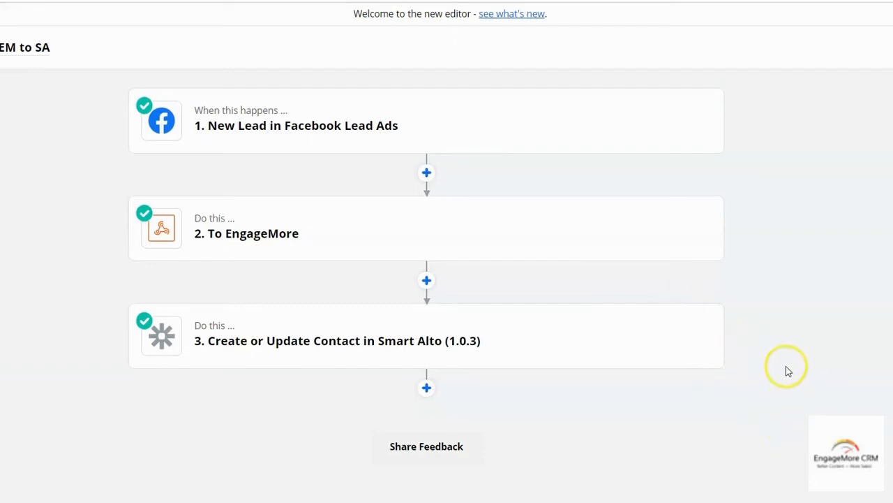
{"action": "mouse_move", "coordinate": [578, 136]}
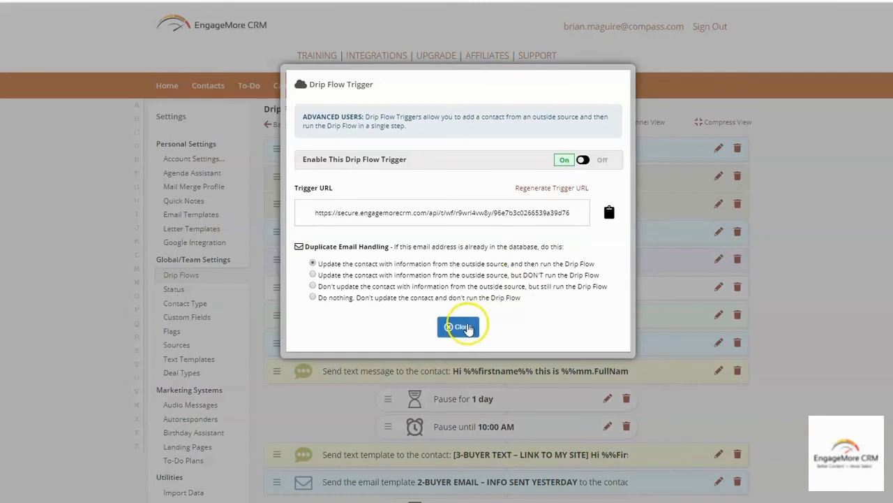
Close the Drip Flow Trigger dialog and go to the Home dashboard
{"action": "left_click", "coordinate": [458, 326]}
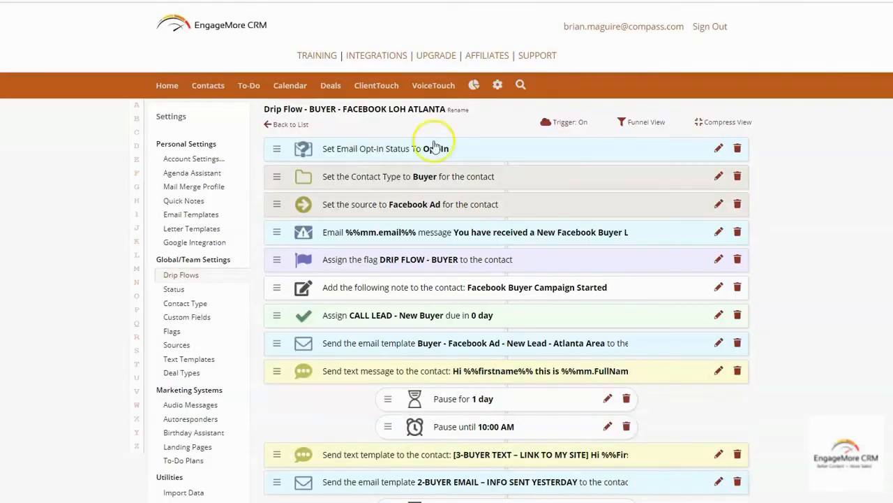
{"action": "left_click", "coordinate": [167, 86]}
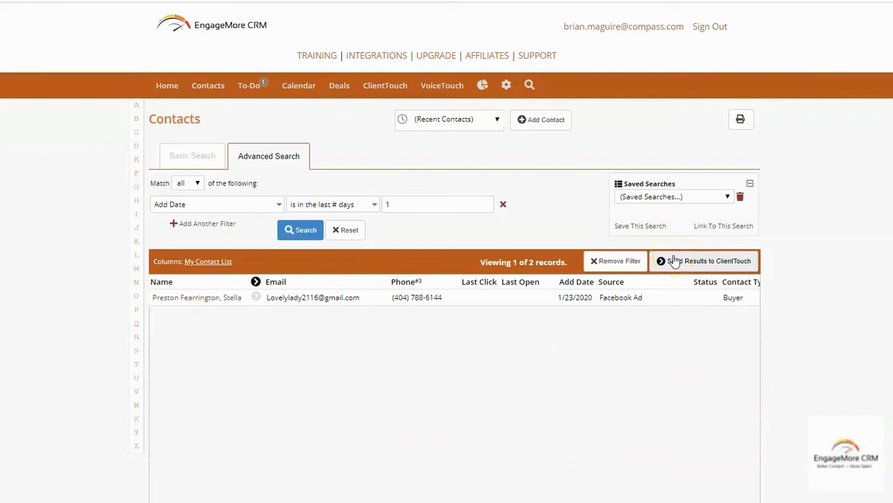
Open the new Facebook Ad contact's details and check the notes for the Atlanta Area drip email
{"action": "left_click", "coordinate": [204, 302]}
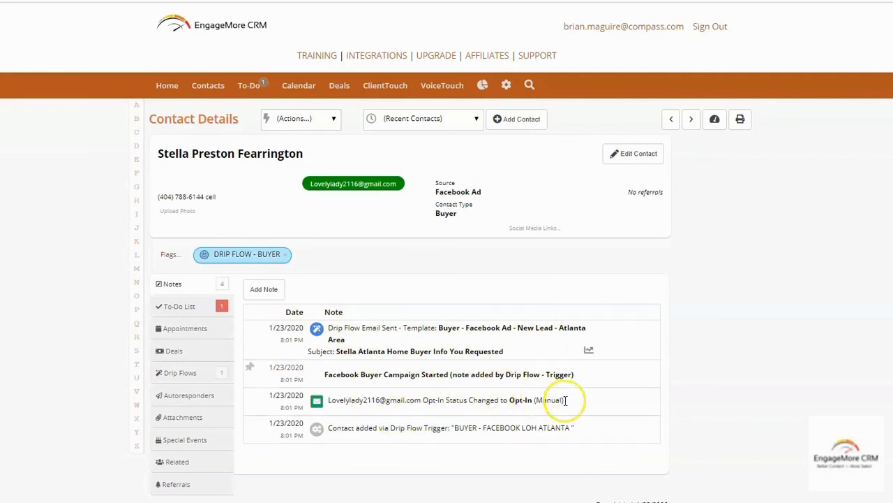
{"action": "scroll", "coordinate": [657, 401], "scroll_direction": "down", "scroll_amount": 1}
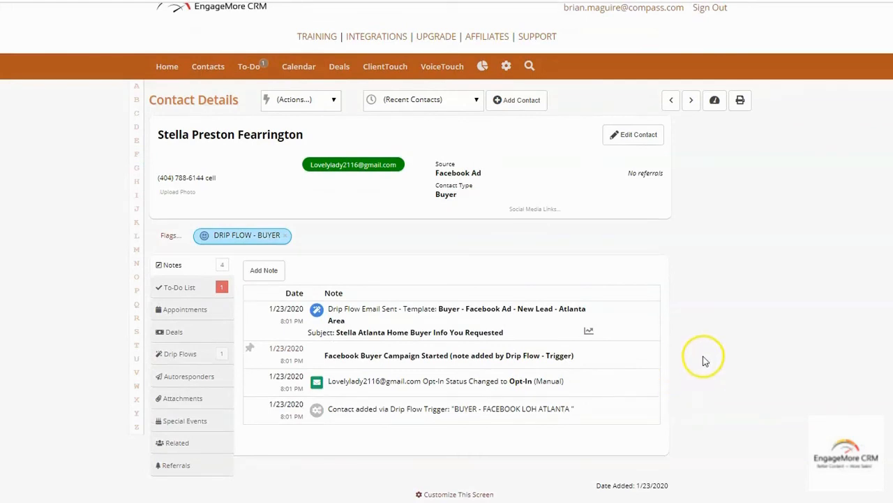
{"action": "left_click", "coordinate": [505, 65]}
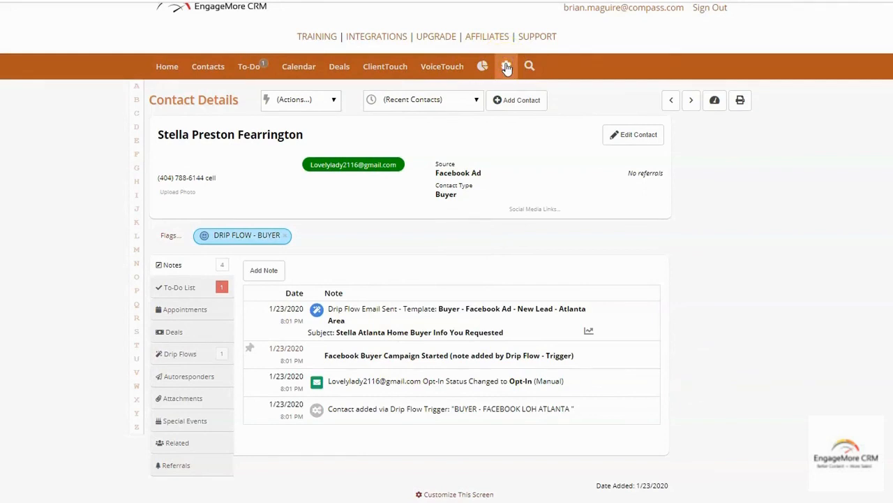
Open the 1 BUYER - RECURRING LISTING CAMPAIGN flow from the Drip Flows settings list
{"action": "left_click", "coordinate": [507, 66]}
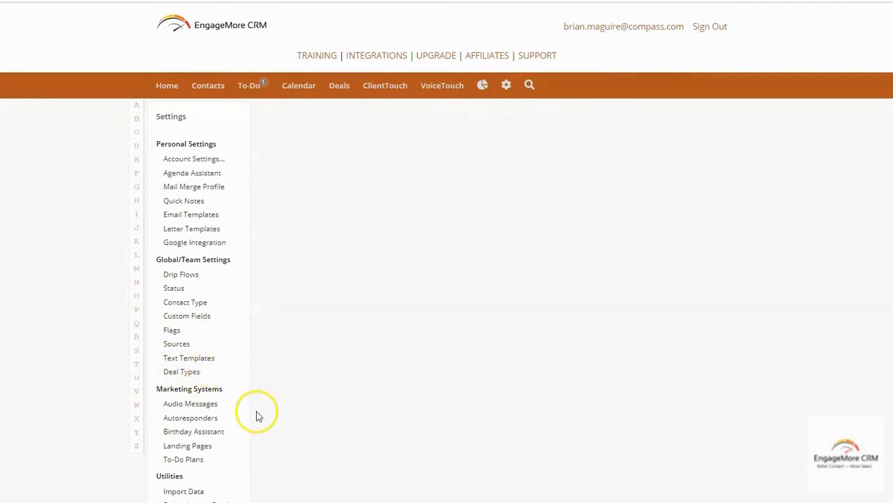
{"action": "left_click", "coordinate": [179, 277]}
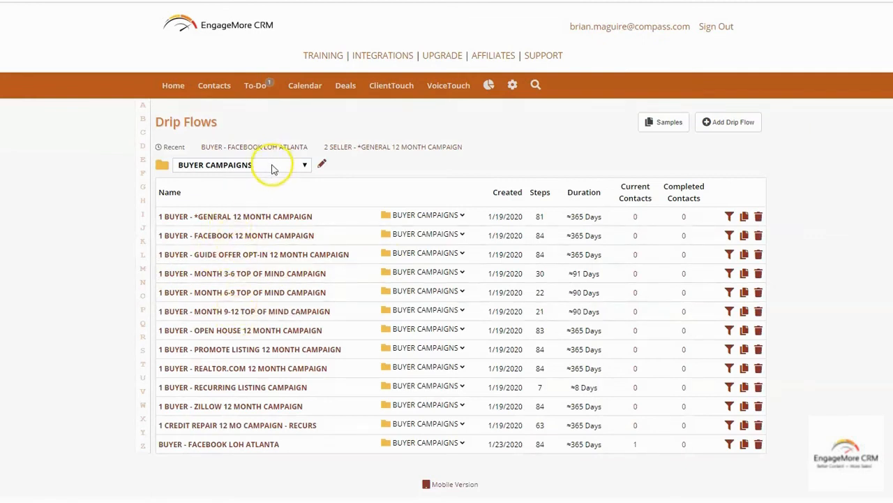
{"action": "left_click", "coordinate": [241, 387]}
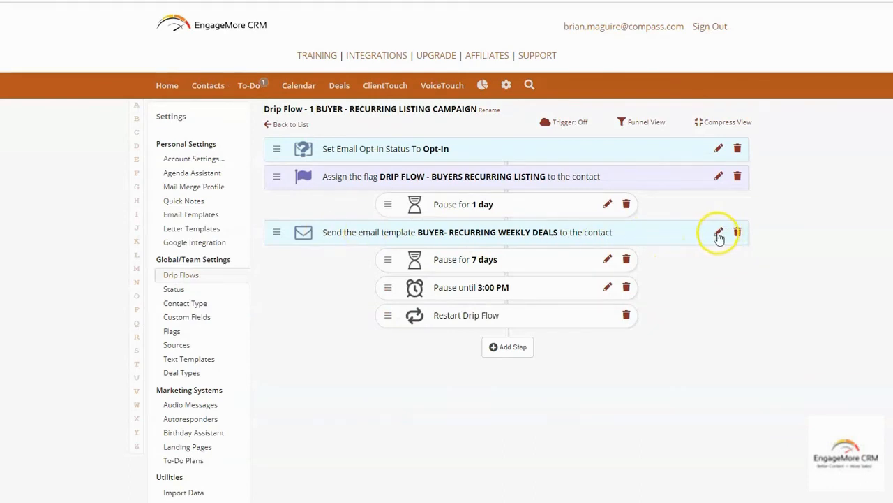
Change the 7-day and 1-day pauses in the recurring listing flow to 3 days each
{"action": "left_click", "coordinate": [608, 260]}
{"action": "left_click", "coordinate": [447, 110]}
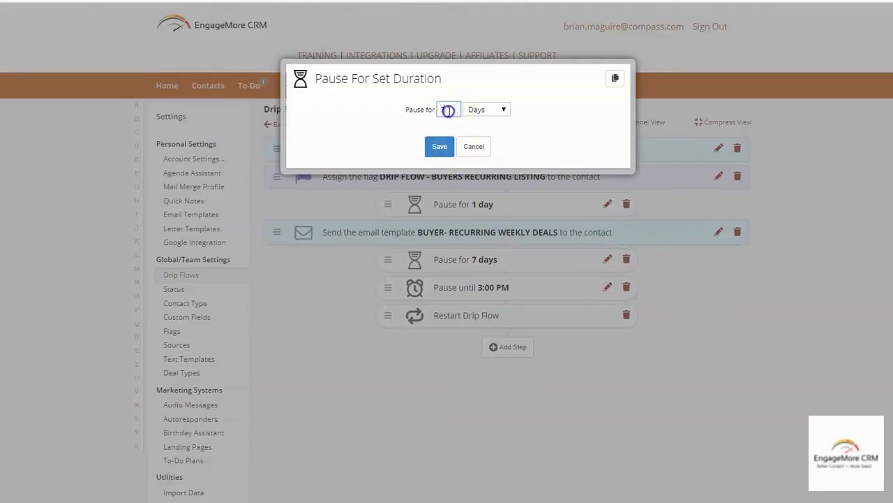
{"action": "type", "text": "3"}
{"action": "left_click", "coordinate": [437, 146]}
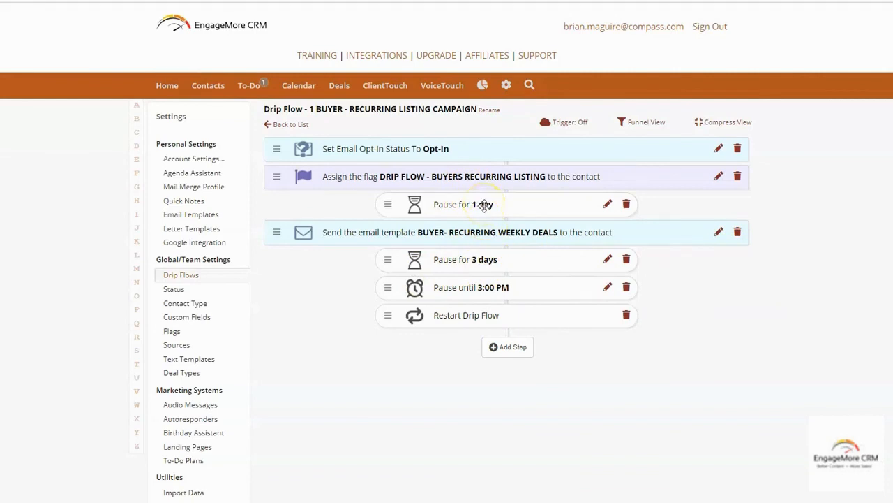
{"action": "left_click", "coordinate": [607, 204]}
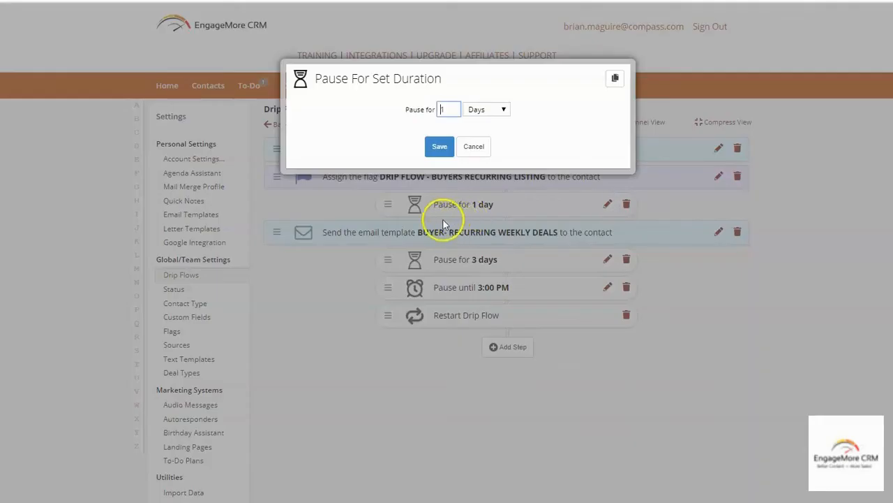
{"action": "left_click_drag", "start_coordinate": [459, 110], "coordinate": [427, 106]}
{"action": "type", "text": "3"}
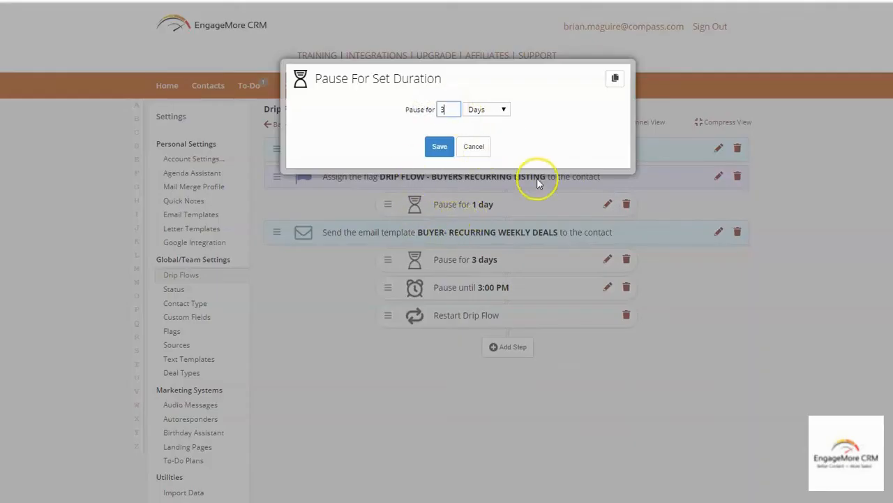
{"action": "left_click", "coordinate": [438, 147]}
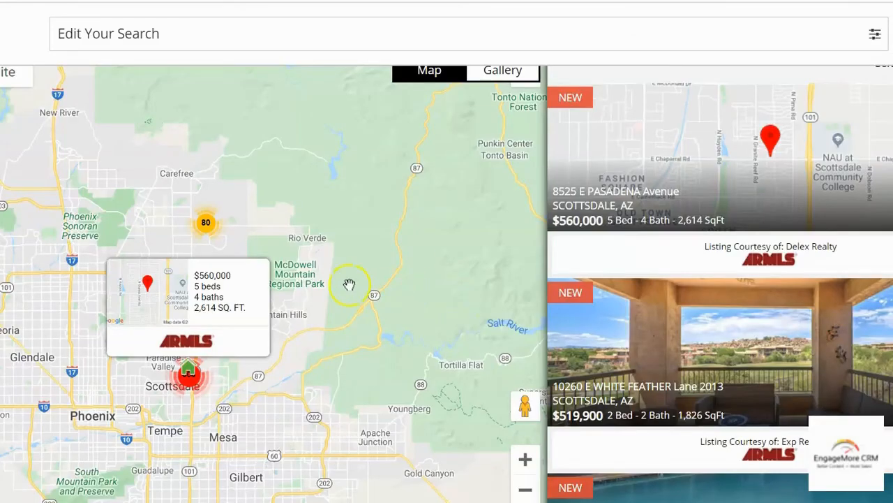
{"action": "scroll", "coordinate": [349, 284], "scroll_direction": "up", "scroll_amount": 1}
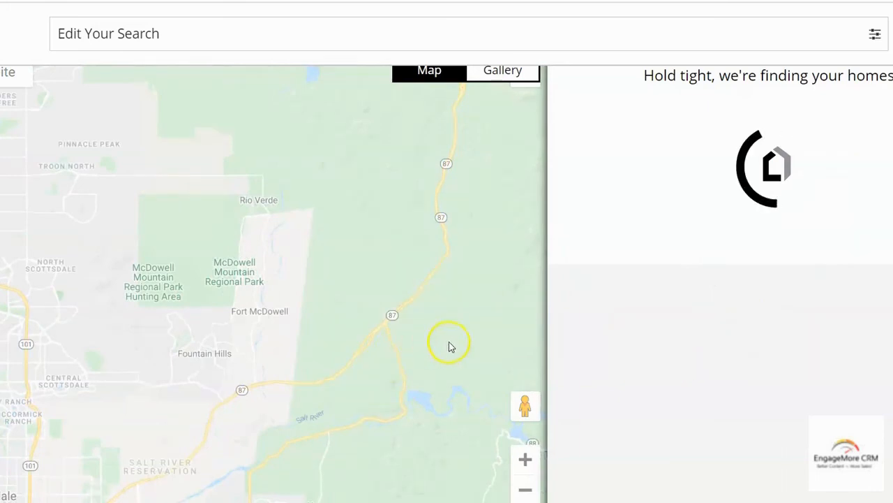
Open the search filters on the home-search site
{"action": "scroll", "coordinate": [454, 326], "scroll_direction": "down", "scroll_amount": 1}
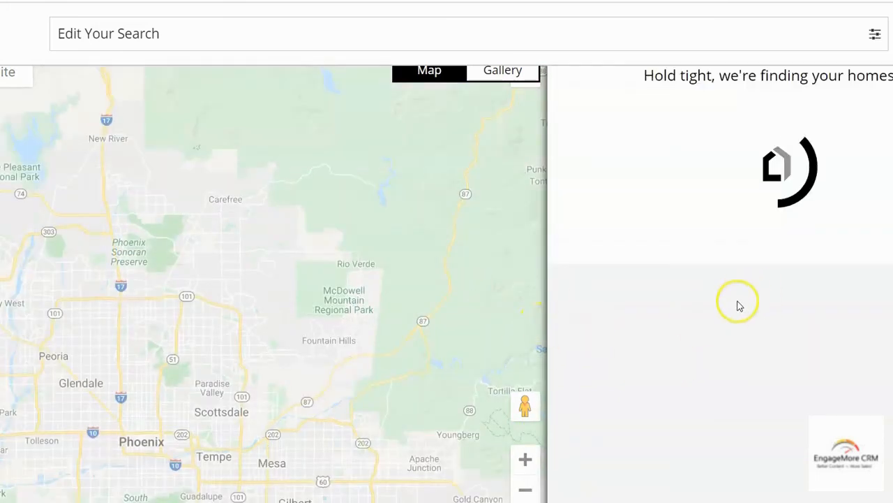
{"action": "left_click", "coordinate": [875, 34]}
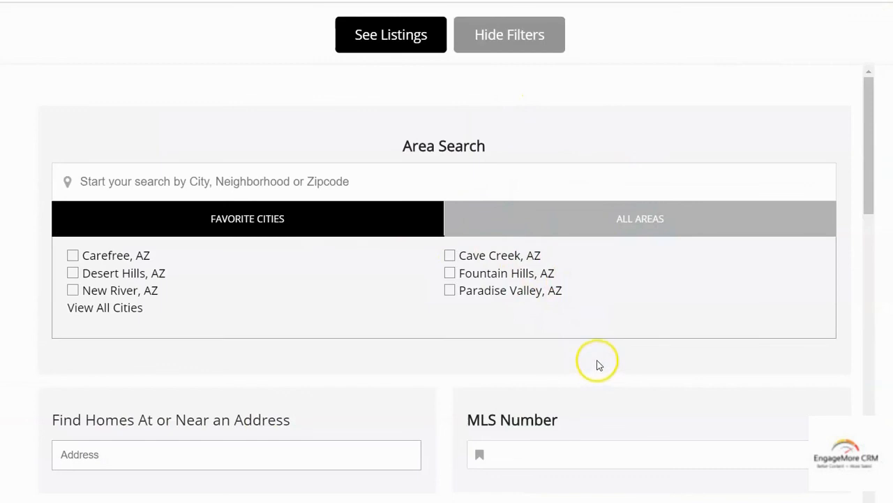
{"action": "scroll", "coordinate": [589, 318], "scroll_direction": "down", "scroll_amount": 3}
{"action": "scroll", "coordinate": [556, 198], "scroll_direction": "up", "scroll_amount": 3}
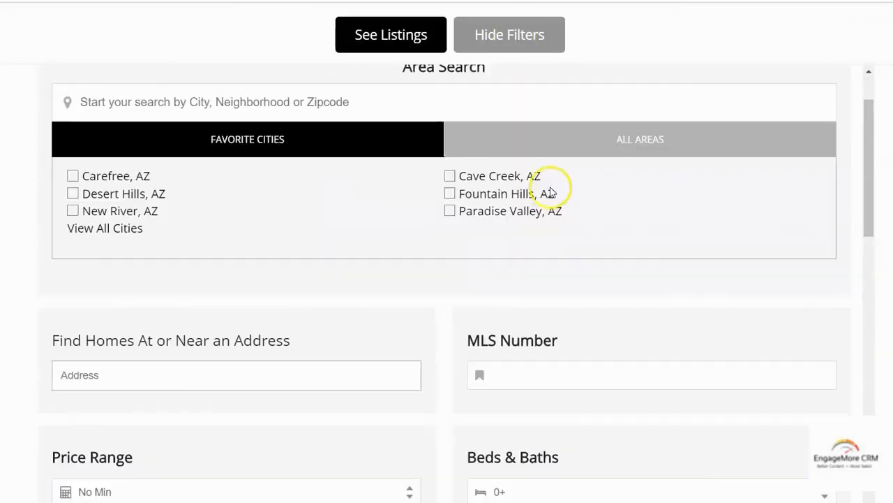
Show the matching listings and zoom the map out over Arizona
{"action": "left_click", "coordinate": [404, 35]}
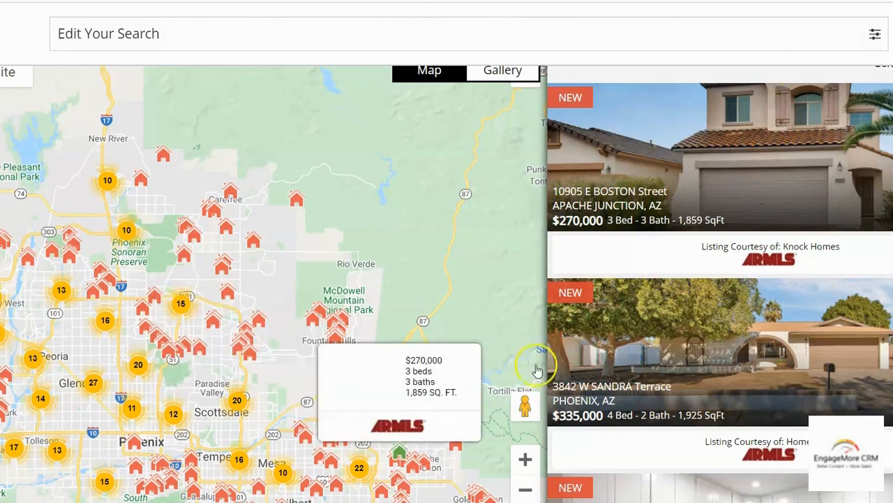
{"action": "scroll", "coordinate": [517, 318], "scroll_direction": "down", "scroll_amount": 1}
{"action": "scroll", "coordinate": [503, 316], "scroll_direction": "down", "scroll_amount": 1}
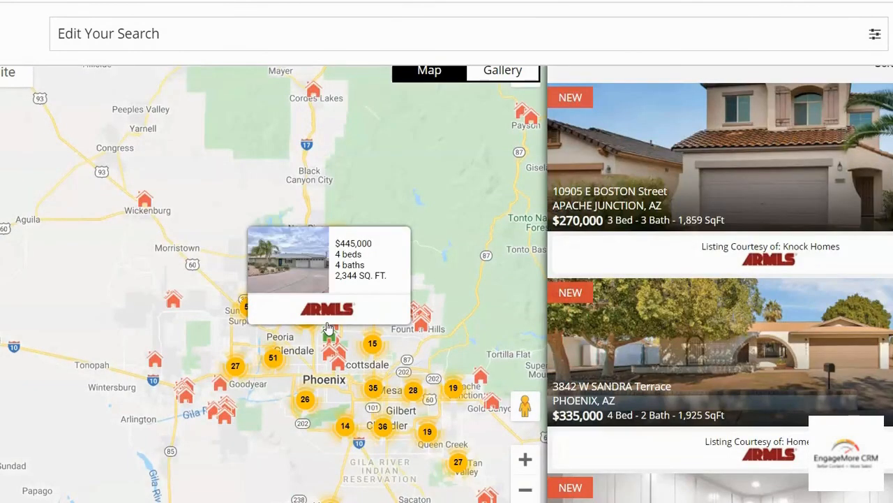
{"action": "scroll", "coordinate": [491, 335], "scroll_direction": "down", "scroll_amount": 1}
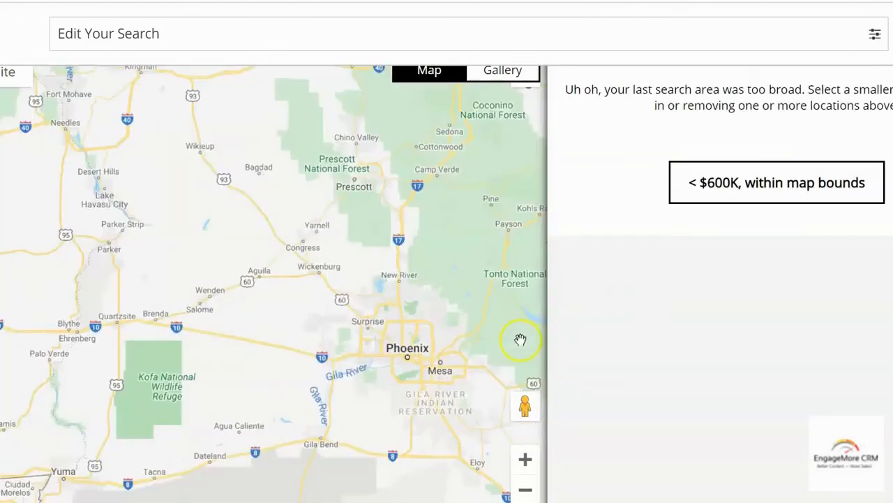
{"action": "scroll", "coordinate": [521, 339], "scroll_direction": "down", "scroll_amount": 1}
{"action": "scroll", "coordinate": [409, 303], "scroll_direction": "up", "scroll_amount": 1}
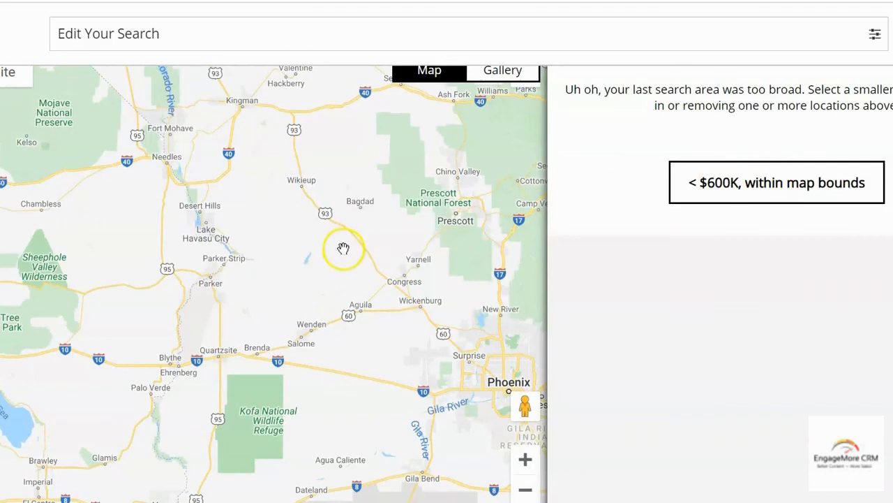
{"action": "scroll", "coordinate": [341, 249], "scroll_direction": "up", "scroll_amount": 1}
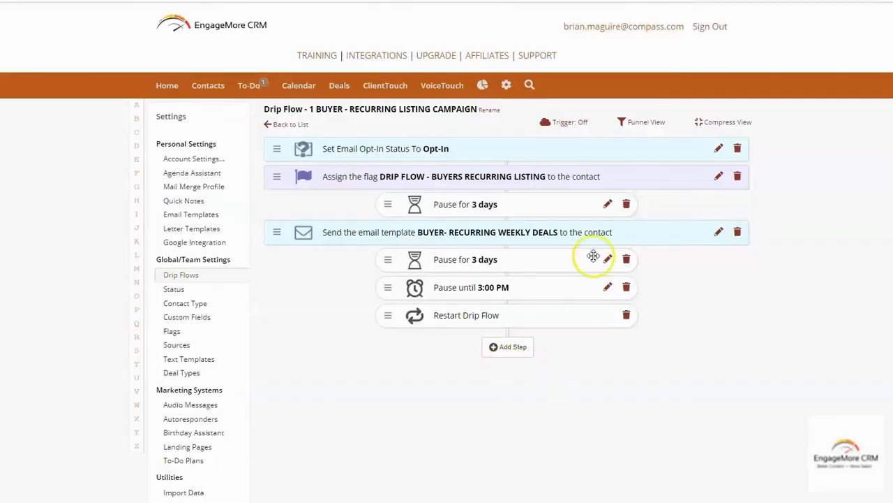
Switch Enable This Drip Flow Trigger to On and copy the flow's Trigger URL
{"action": "left_click", "coordinate": [578, 123]}
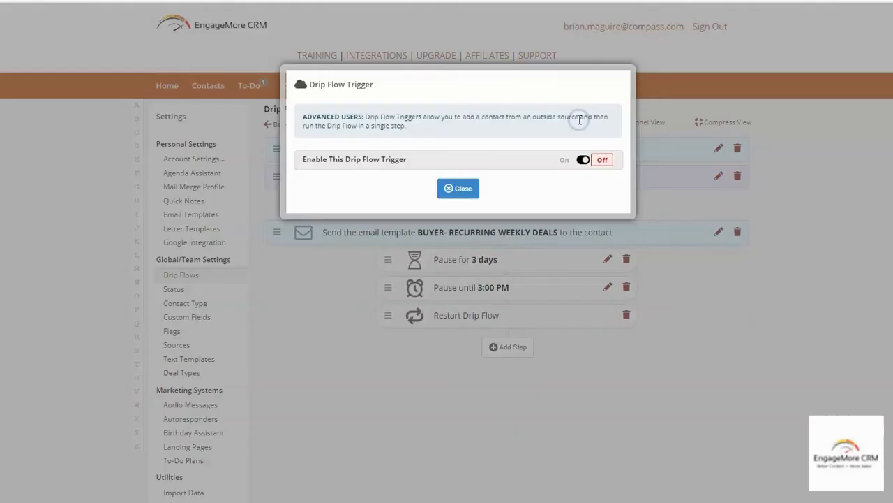
{"action": "left_click", "coordinate": [583, 160]}
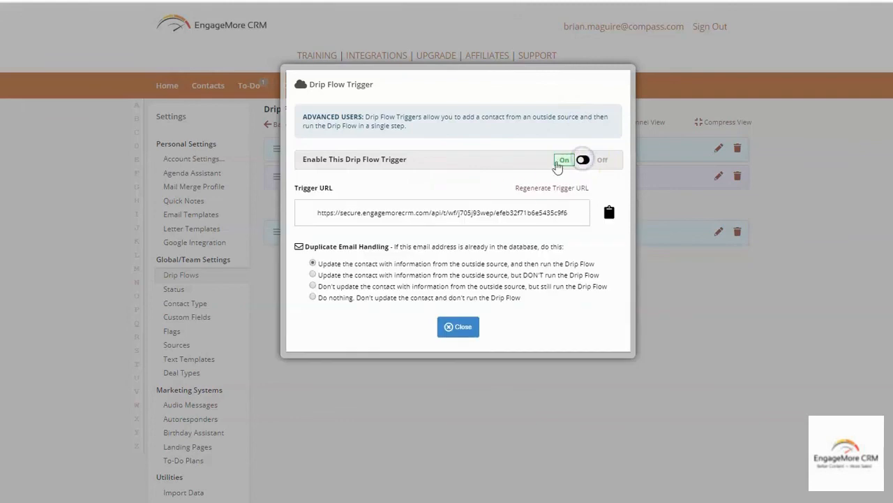
{"action": "left_click", "coordinate": [609, 212]}
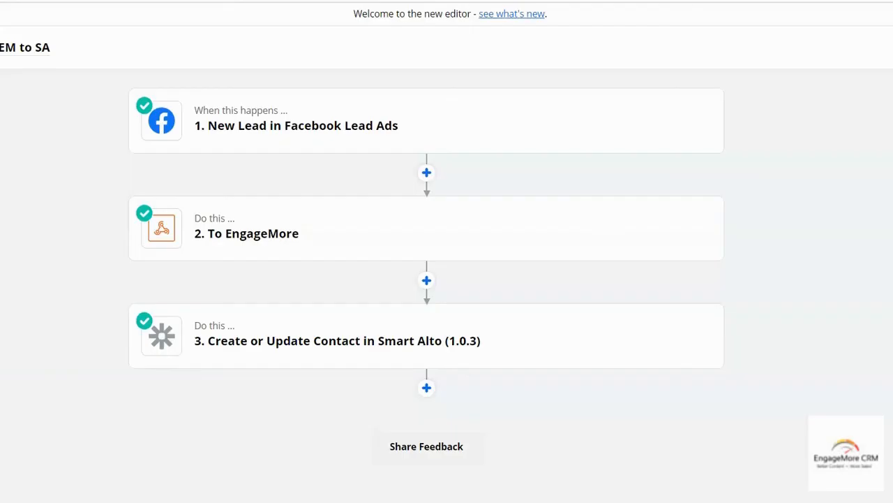
Insert a Webhooks by Zapier step with the POST event after step 2
{"action": "left_click", "coordinate": [426, 281]}
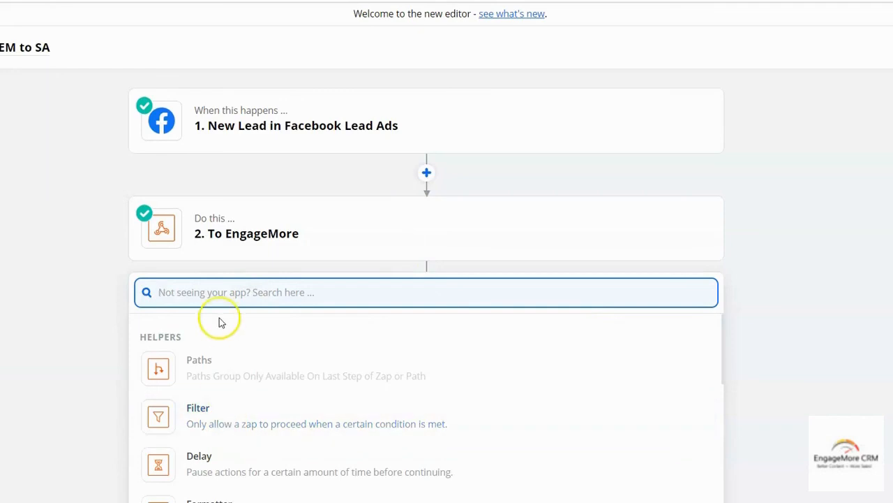
{"action": "type", "text": "web"}
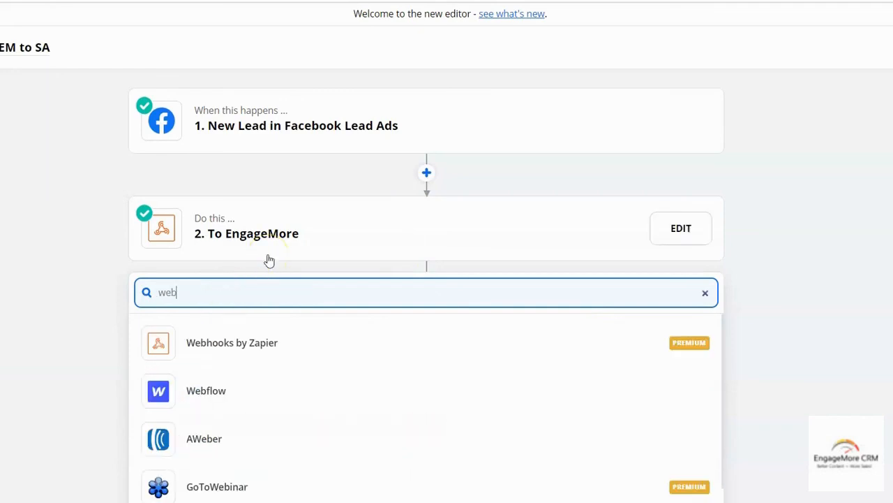
{"action": "left_click", "coordinate": [271, 345]}
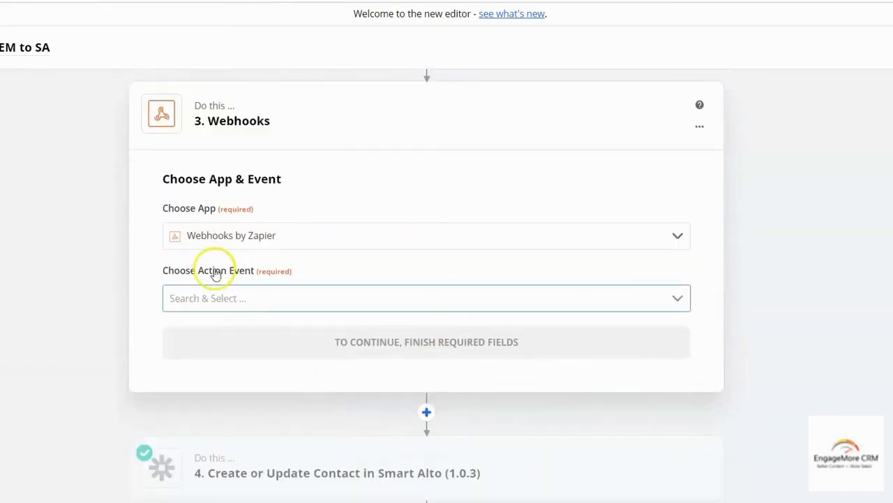
{"action": "left_click", "coordinate": [239, 302]}
{"action": "left_click", "coordinate": [219, 405]}
{"action": "left_click", "coordinate": [411, 347]}
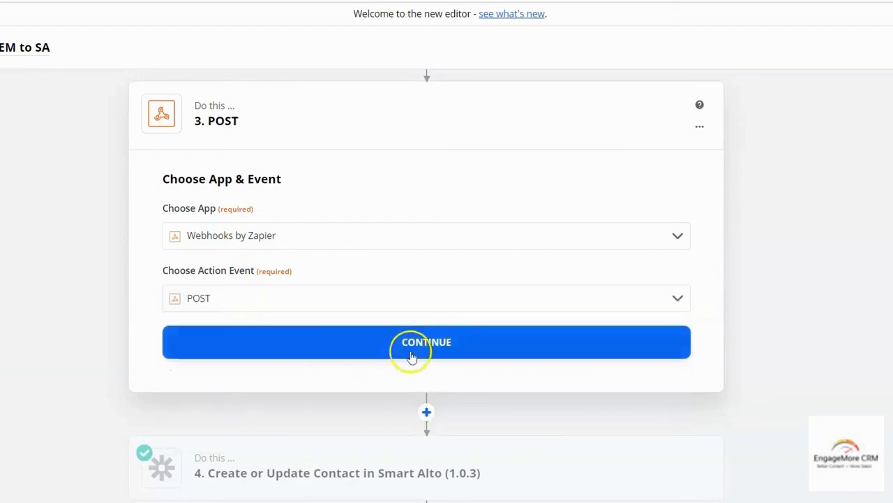
Paste the EngageMore trigger URL into the webhook's URL field
{"action": "left_click", "coordinate": [258, 267]}
{"action": "key", "text": "ctrl+v"}
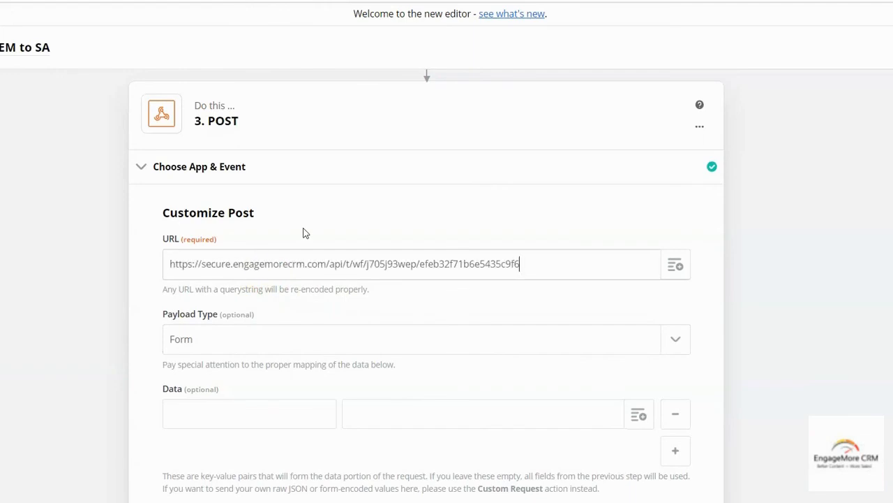
{"action": "scroll", "coordinate": [794, 357], "scroll_direction": "down", "scroll_amount": 1}
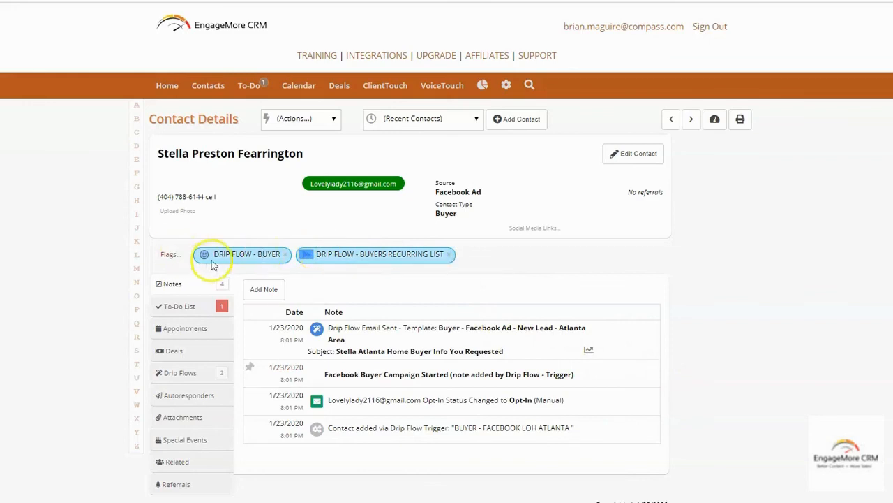
{"action": "left_click_drag", "start_coordinate": [218, 253], "coordinate": [439, 255]}
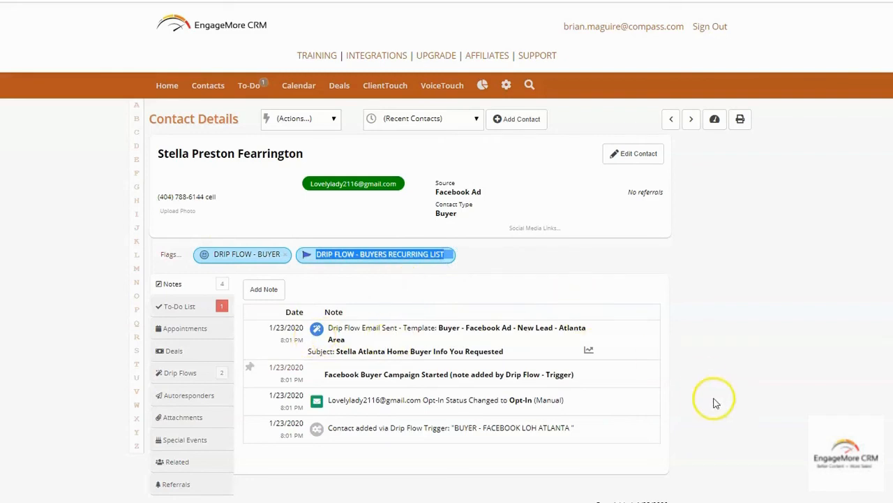
{"action": "scroll", "coordinate": [716, 396], "scroll_direction": "down", "scroll_amount": 1}
{"action": "scroll", "coordinate": [717, 384], "scroll_direction": "up", "scroll_amount": 1}
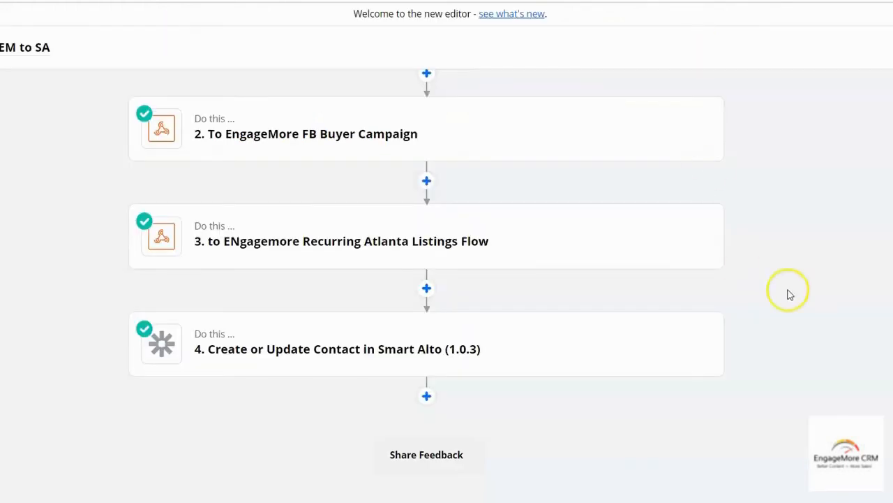
{"action": "scroll", "coordinate": [791, 251], "scroll_direction": "up", "scroll_amount": 2}
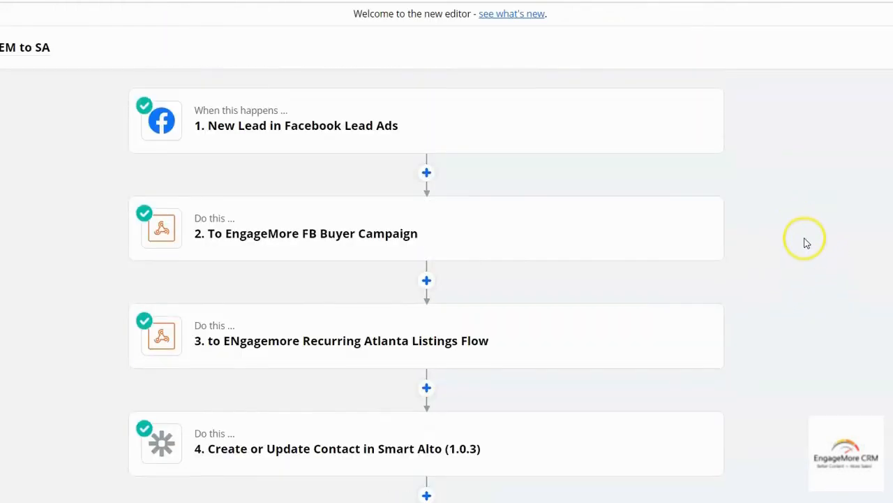
Scroll through the zap's four steps to review them
{"action": "scroll", "coordinate": [789, 287], "scroll_direction": "down", "scroll_amount": 1}
{"action": "scroll", "coordinate": [763, 317], "scroll_direction": "up", "scroll_amount": 2}
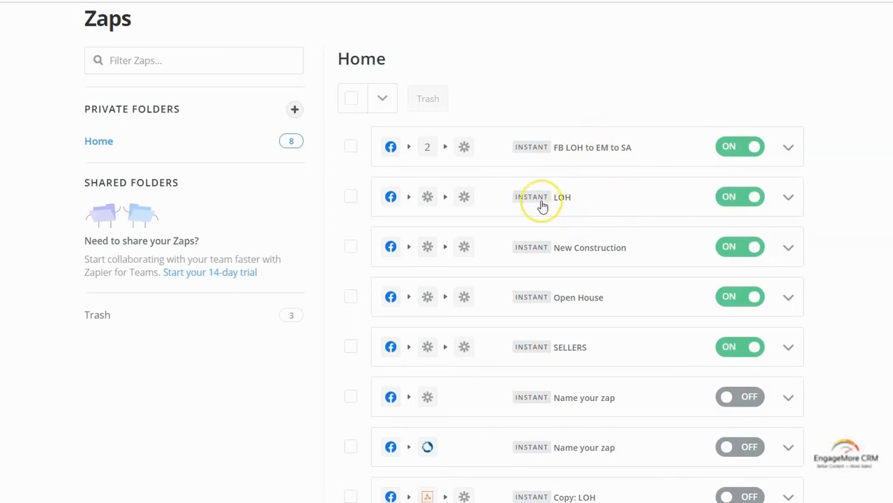
Switch the FB LOH to EM to SA zap from ON to OFF in the Home folder
{"action": "left_click", "coordinate": [728, 148]}
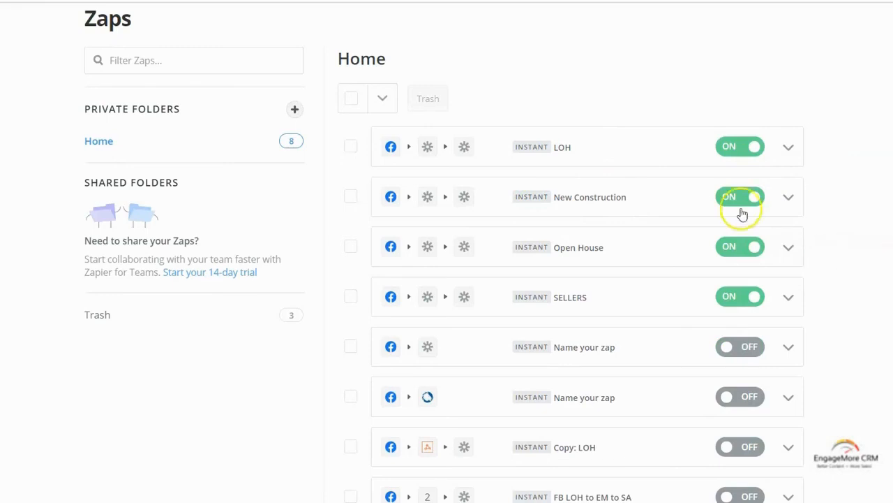
{"action": "scroll", "coordinate": [746, 432], "scroll_direction": "down", "scroll_amount": 2}
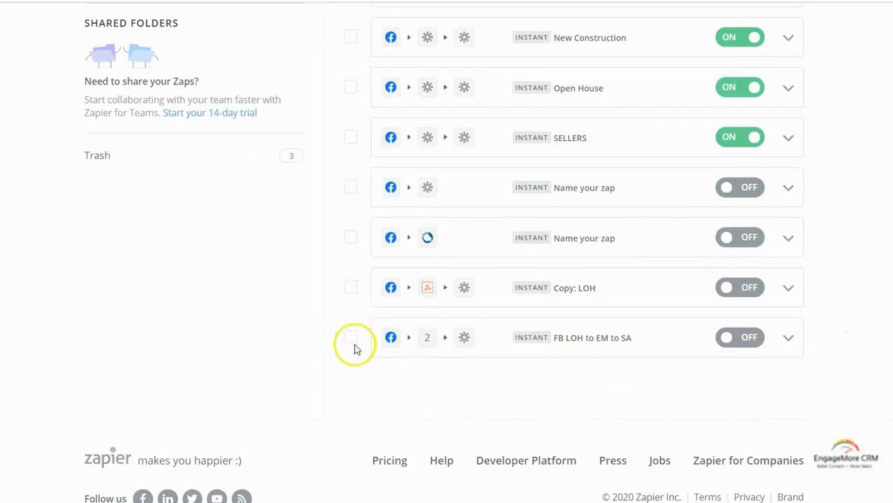
{"action": "scroll", "coordinate": [775, 181], "scroll_direction": "up", "scroll_amount": 1}
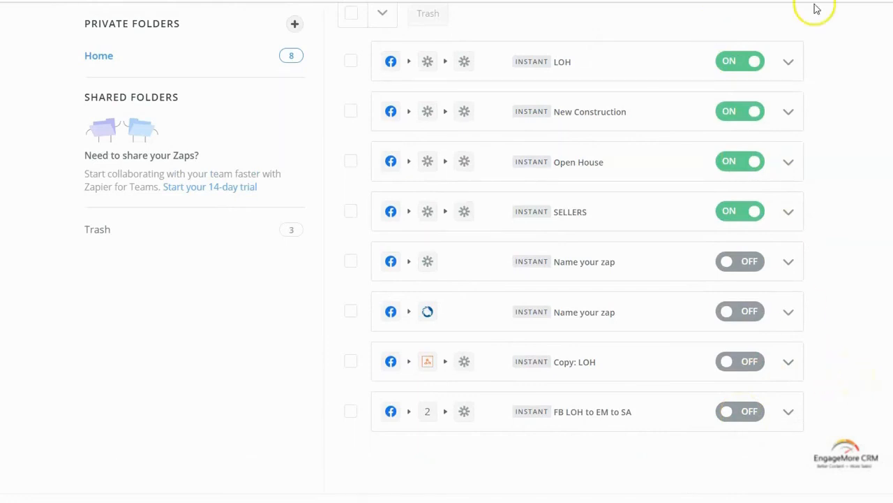
{"action": "scroll", "coordinate": [850, 385], "scroll_direction": "up", "scroll_amount": 1}
{"action": "scroll", "coordinate": [850, 384], "scroll_direction": "down", "scroll_amount": 1}
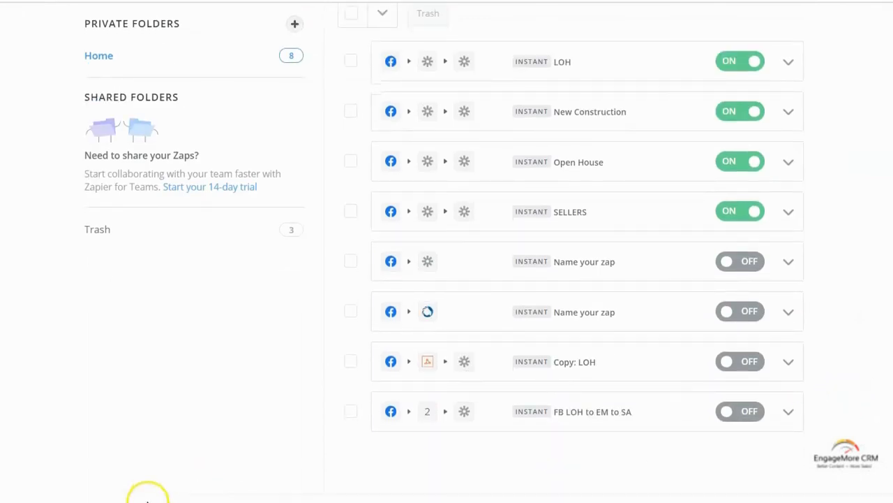